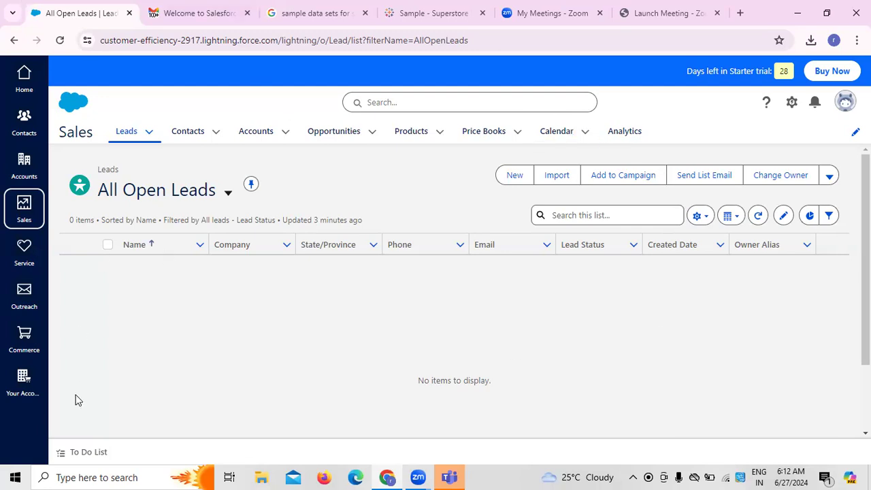
# Open the All Accounts list view, which is empty at 0 items
pyautogui.click(29, 161)
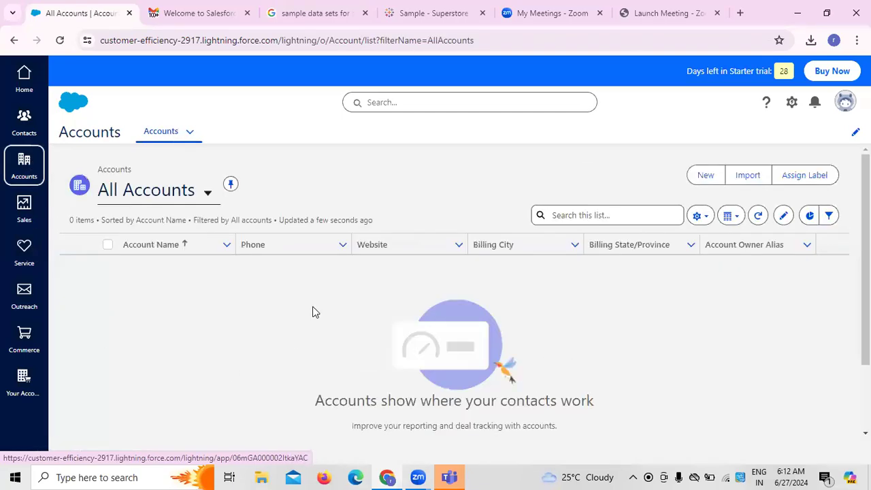
pyautogui.scroll(-2, 261, 328)
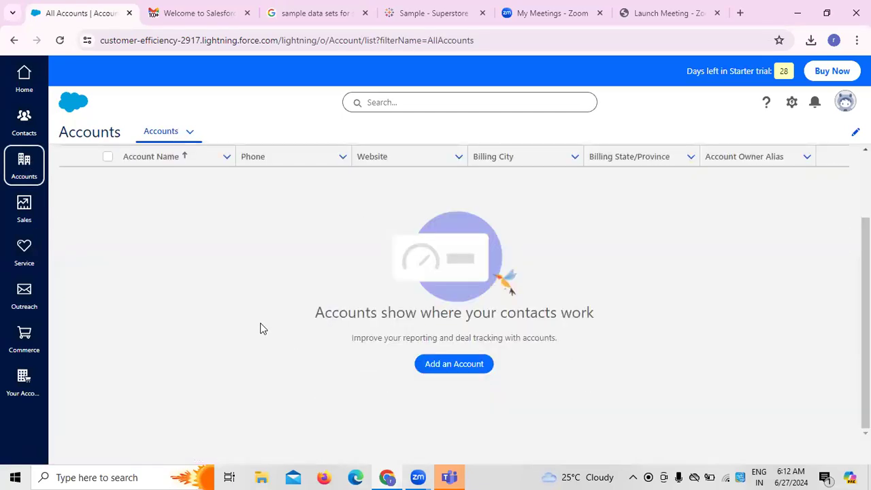
pyautogui.scroll(2, 261, 328)
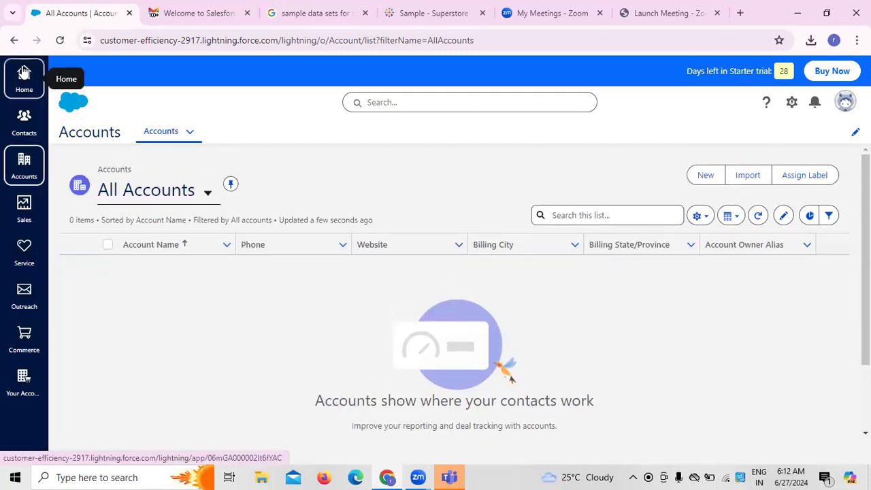
pyautogui.click(31, 82)
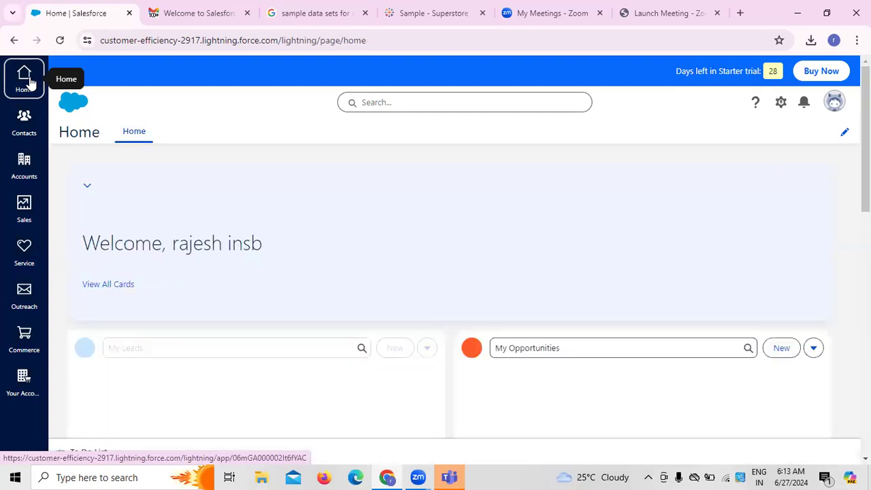
pyautogui.click(31, 131)
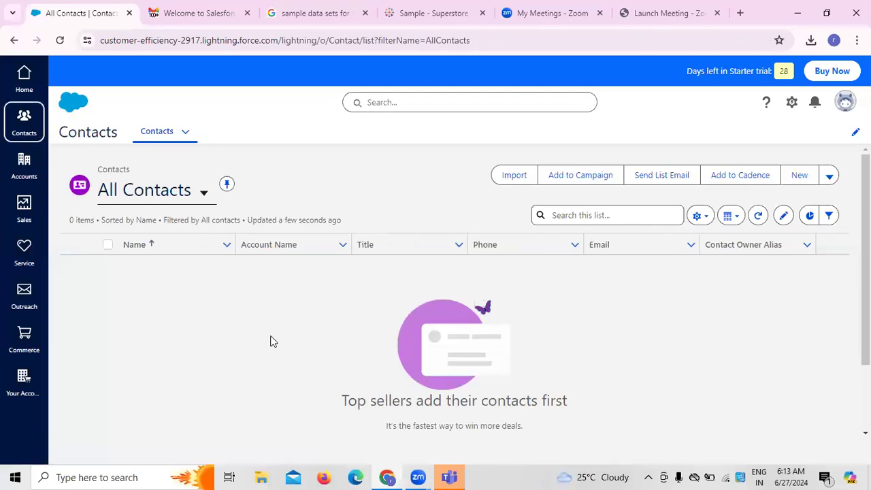
pyautogui.scroll(-1, 270, 341)
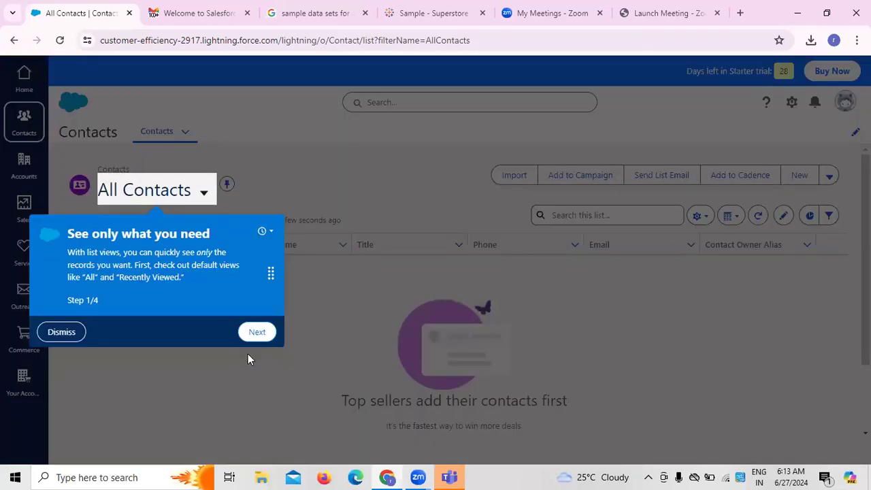
pyautogui.click(59, 335)
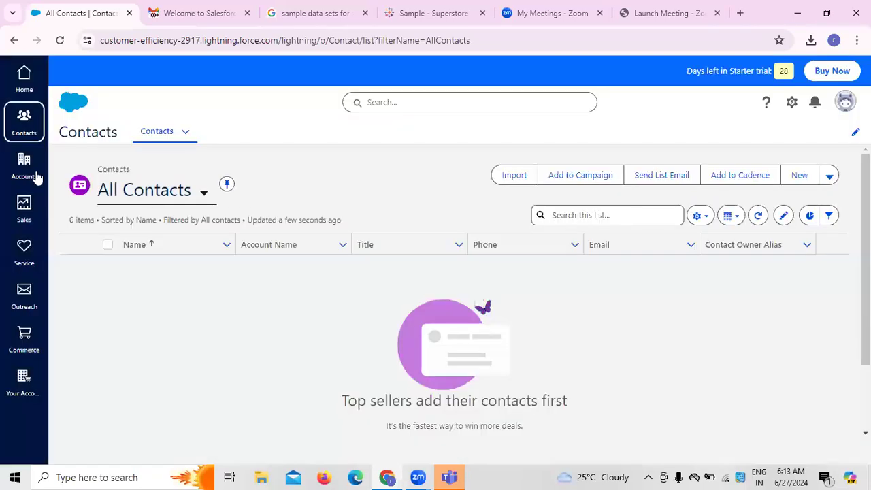
pyautogui.click(35, 175)
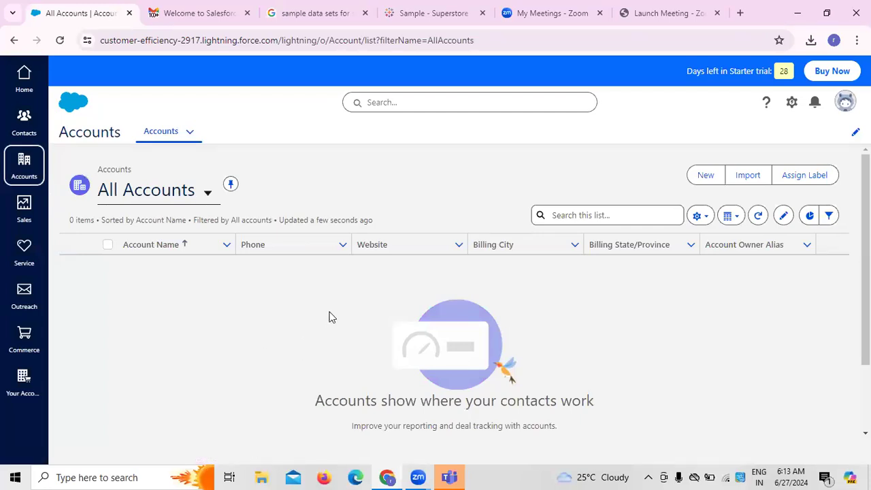
pyautogui.click(748, 177)
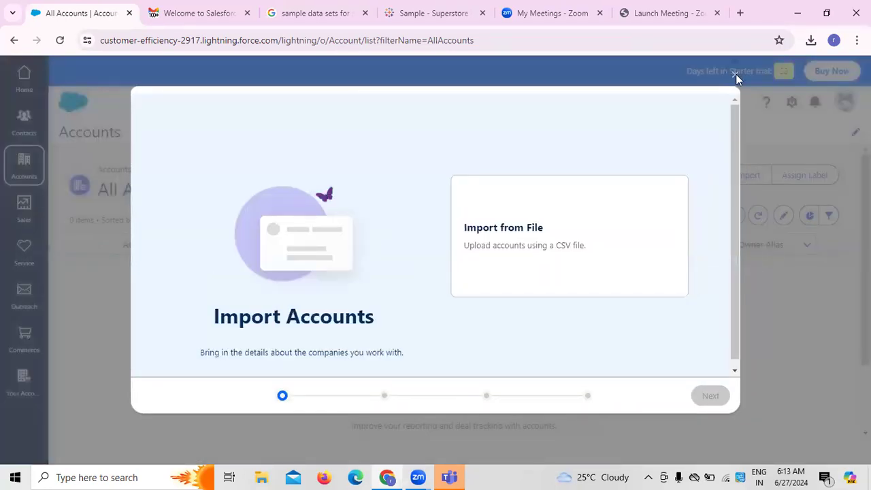
pyautogui.click(735, 74)
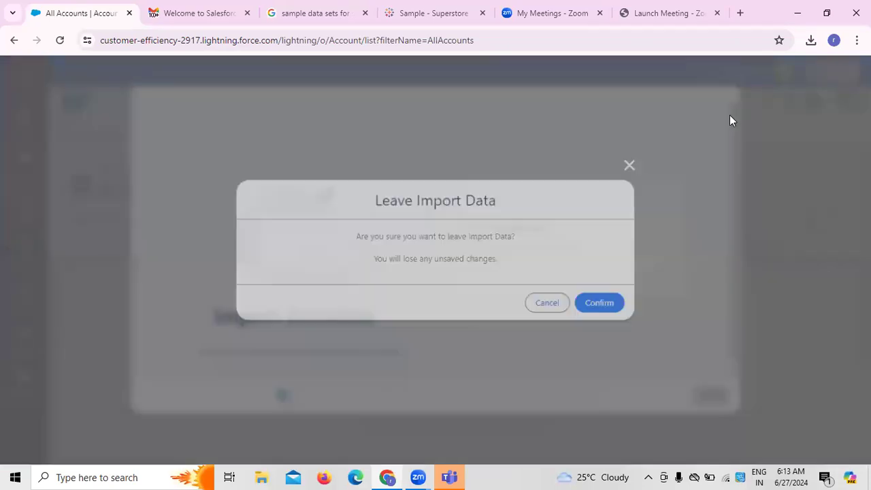
pyautogui.click(604, 306)
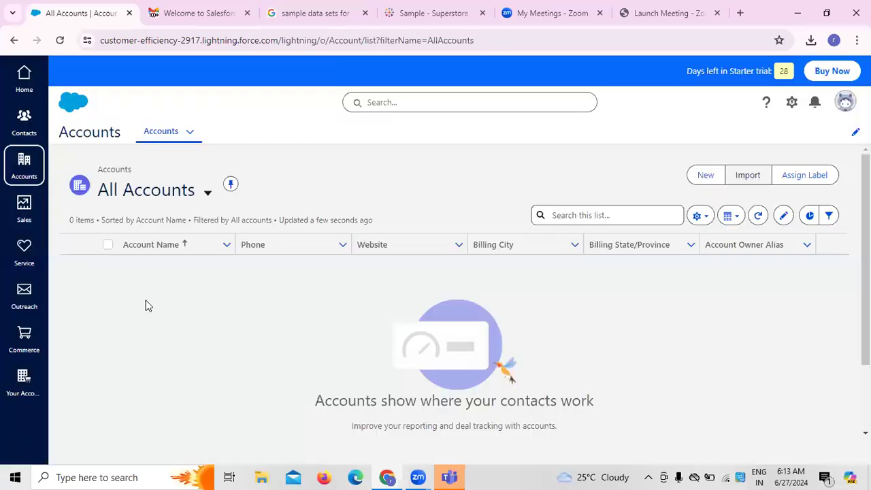
pyautogui.scroll(-2, 146, 306)
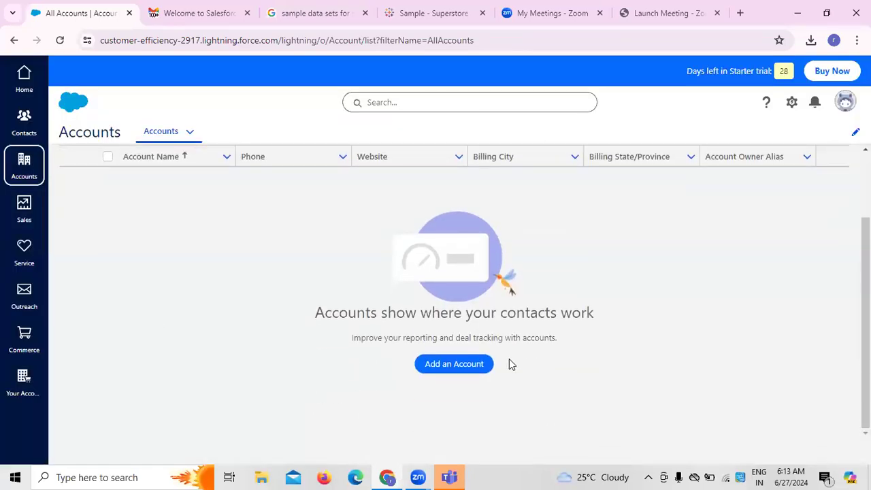
# Start a new account and enter the Account Name POS
pyautogui.click(482, 366)
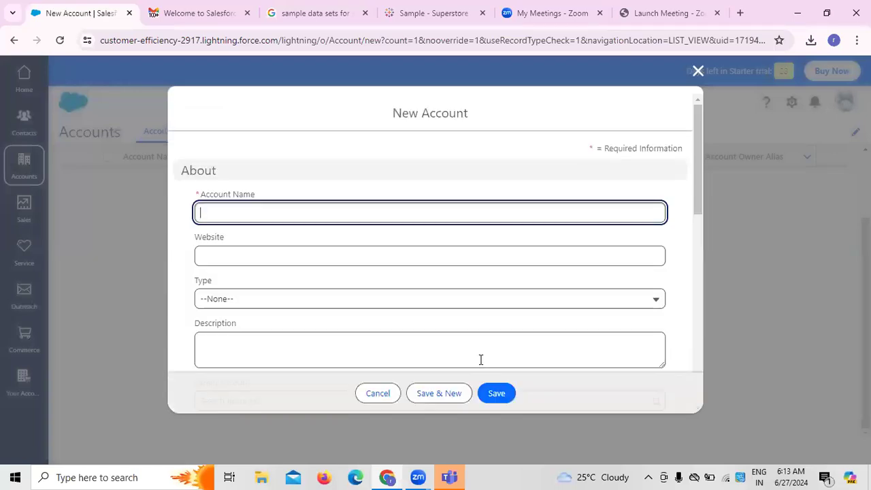
pyautogui.scroll(-10, 689, 356)
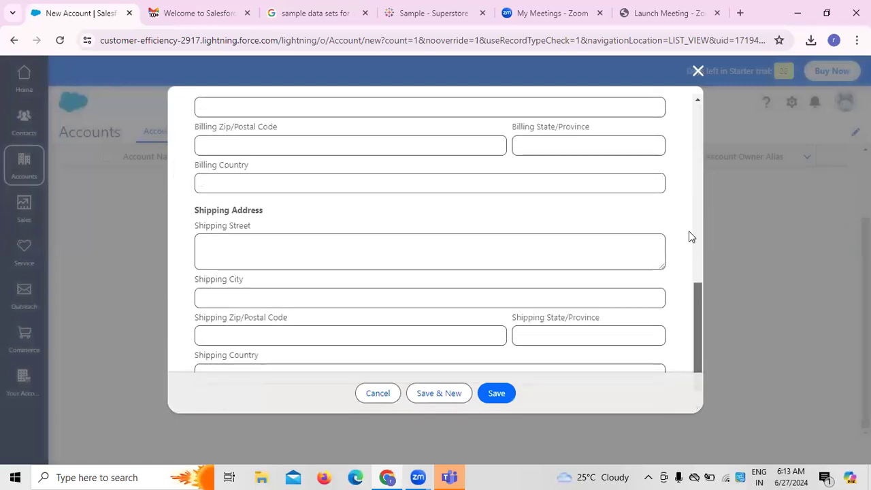
pyautogui.scroll(8, 689, 230)
pyautogui.scroll(1, 204, 197)
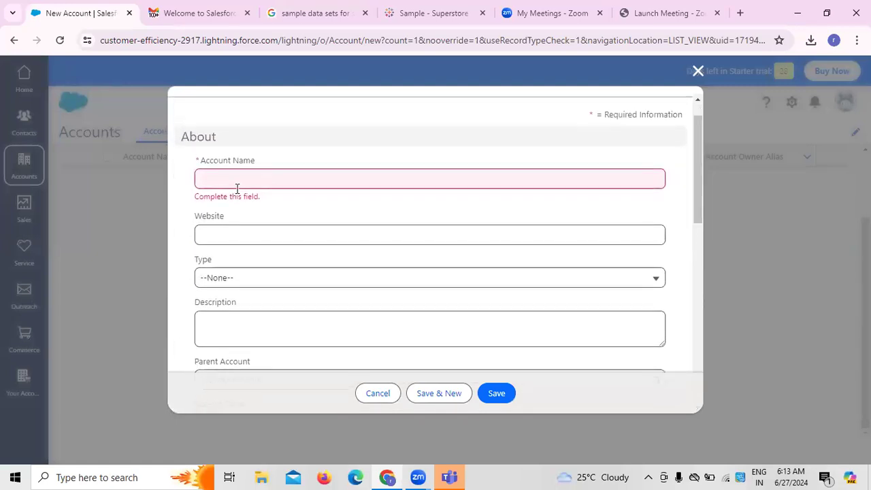
pyautogui.click(237, 177)
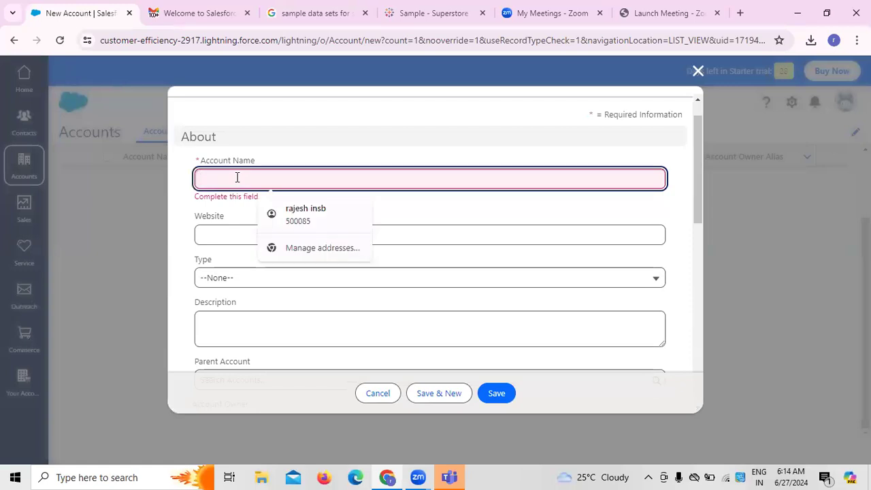
pyautogui.write('poo')
pyautogui.press('BackSpace')
pyautogui.press('BackSpace')
pyautogui.press('BackSpace')
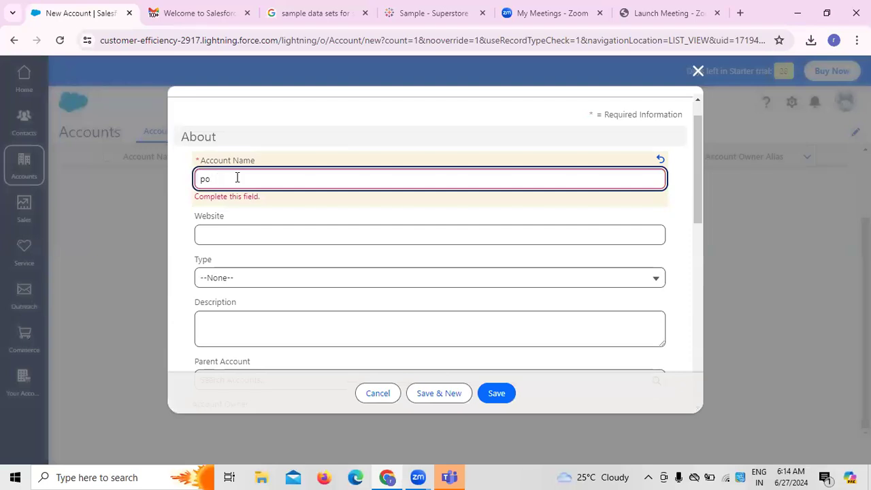
pyautogui.write('POS')
# Enter website POSCOM and set the account type to Analyst
pyautogui.press('Tab')
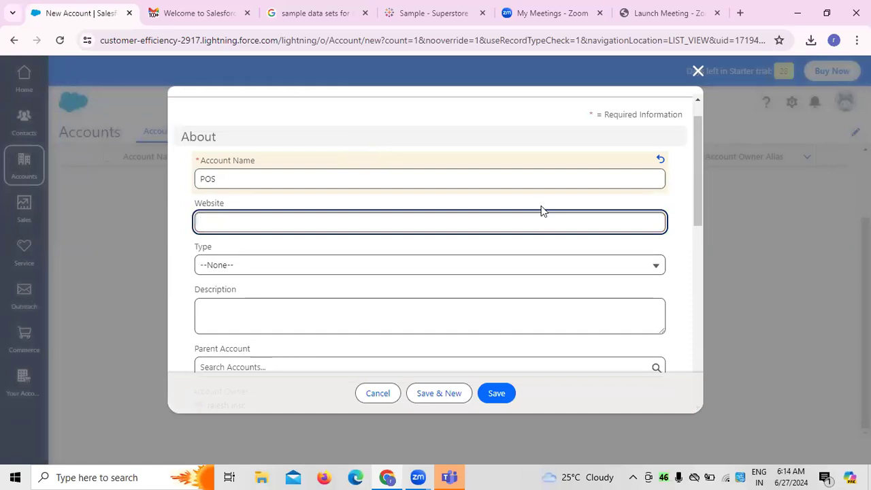
pyautogui.write('POS')
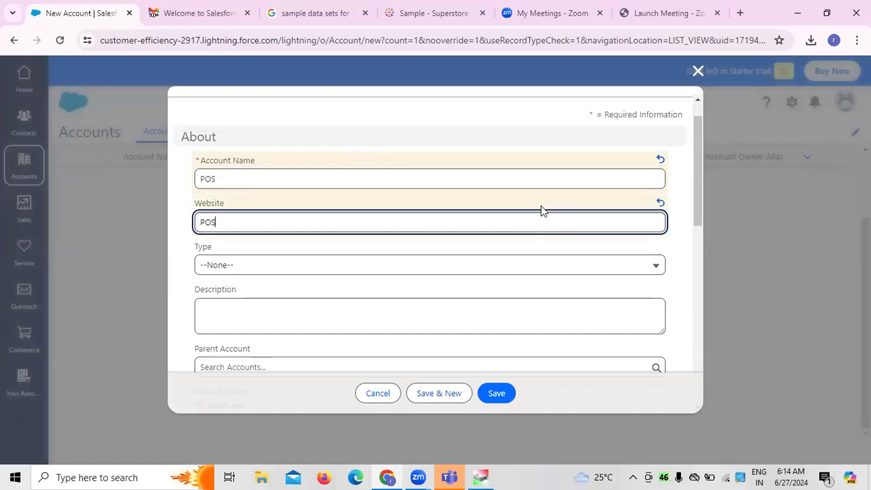
pyautogui.write('COM')
pyautogui.click(658, 264)
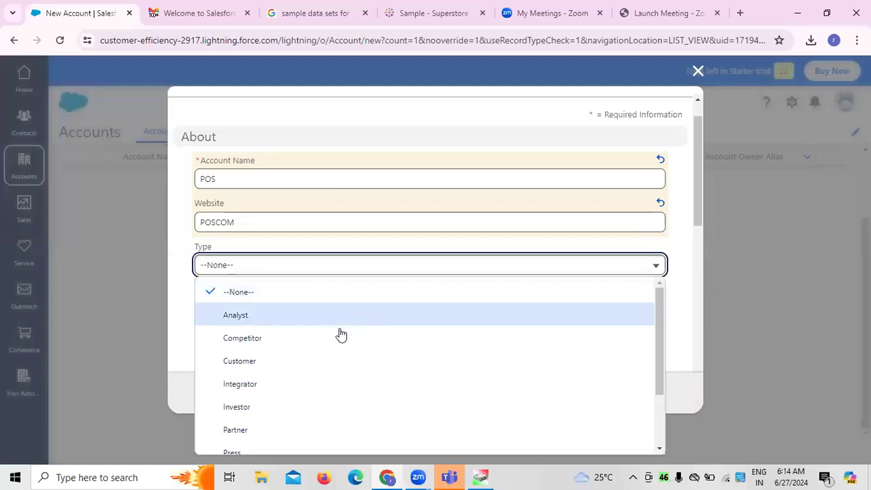
pyautogui.scroll(-2, 264, 317)
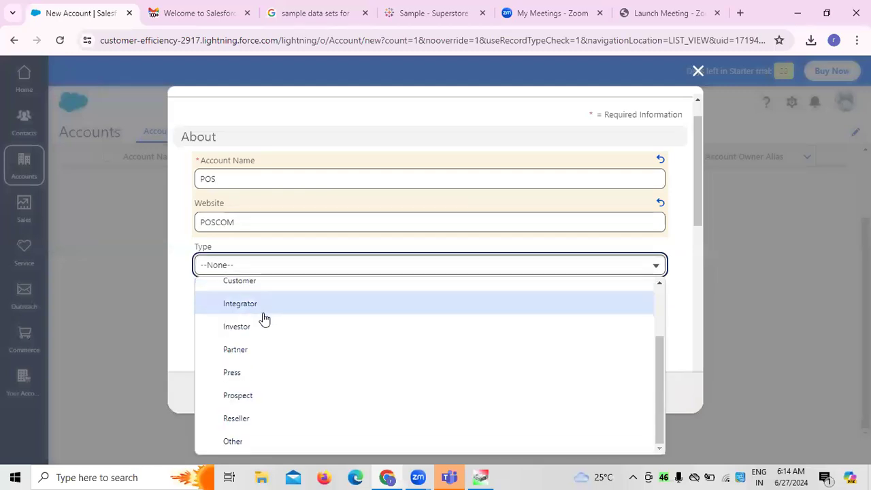
pyautogui.scroll(2, 261, 331)
pyautogui.click(253, 315)
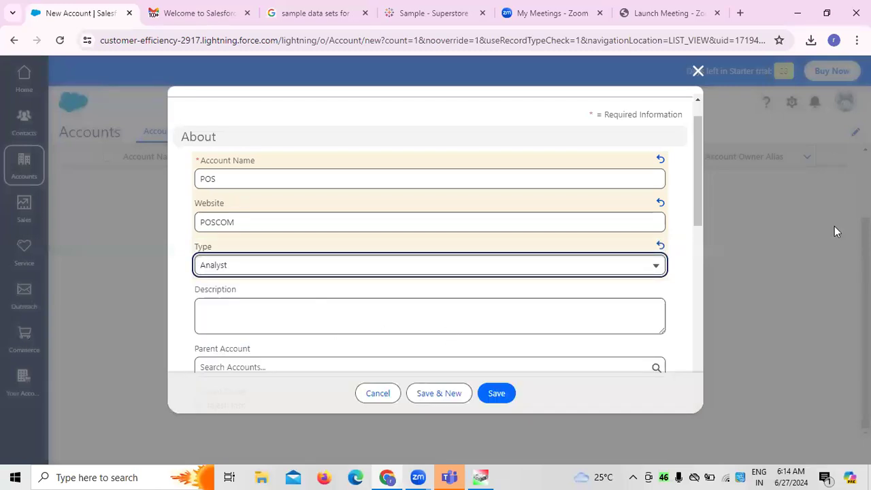
# Enter the description 'POS Application' and move to the Parent Account field
pyautogui.scroll(-1, 331, 293)
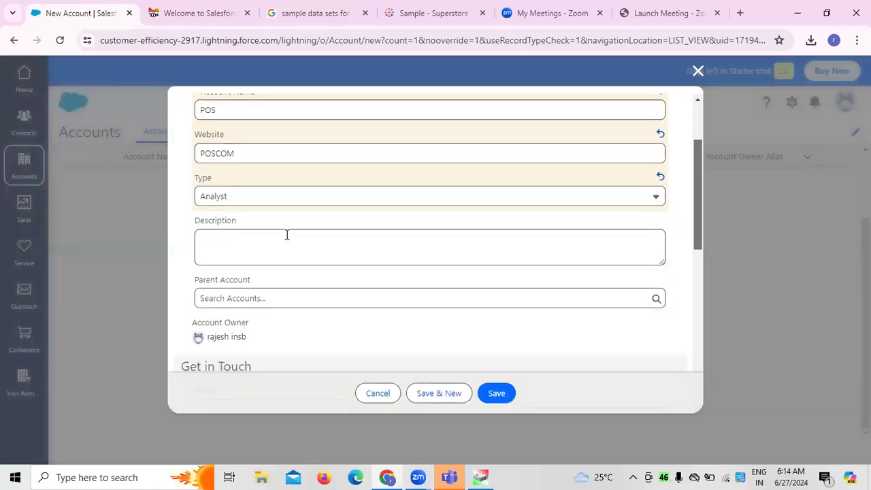
pyautogui.click(286, 235)
pyautogui.write('pos APPLICATION')
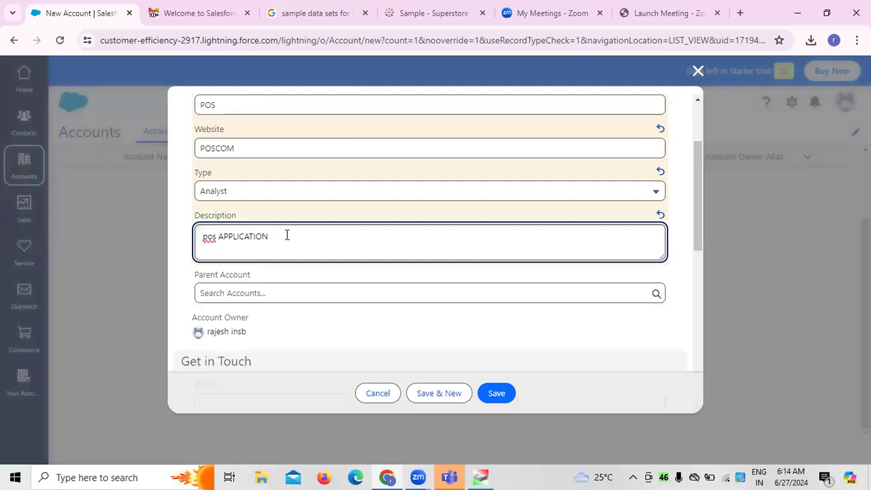
pyautogui.press('BackSpace')
pyautogui.press('BackSpace')
pyautogui.press('BackSpace')
pyautogui.press('BackSpace')
pyautogui.press('BackSpace')
pyautogui.press('BackSpace')
pyautogui.press('BackSpace')
pyautogui.press('BackSpace')
pyautogui.press('BackSpace')
pyautogui.press('BackSpace')
pyautogui.press('BackSpace')
pyautogui.press('BackSpace')
pyautogui.press('BackSpace')
pyautogui.press('BackSpace')
pyautogui.press('BackSpace')
pyautogui.press('BackSpace')
pyautogui.write('POS a')
pyautogui.press('BackSpace')
pyautogui.write('Applicat')
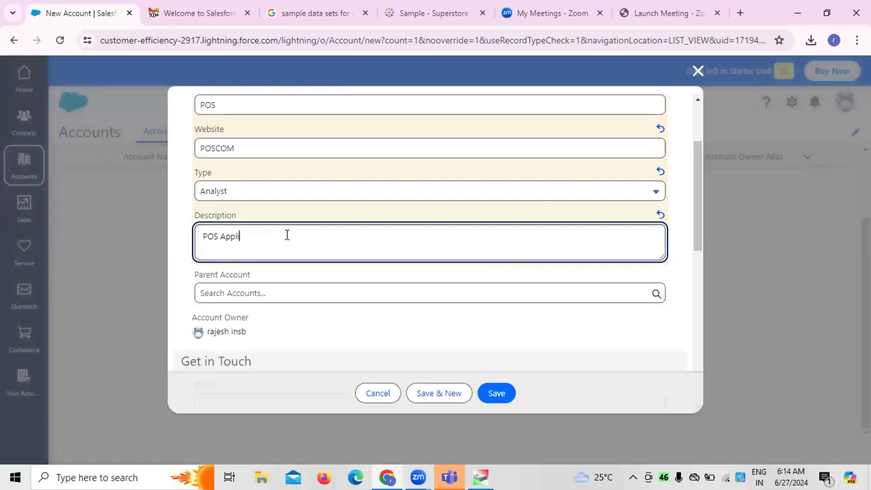
pyautogui.write('ion')
pyautogui.click(293, 294)
# Open a new-account form from the Parent Account lookup and close it unsaved
pyautogui.click(282, 319)
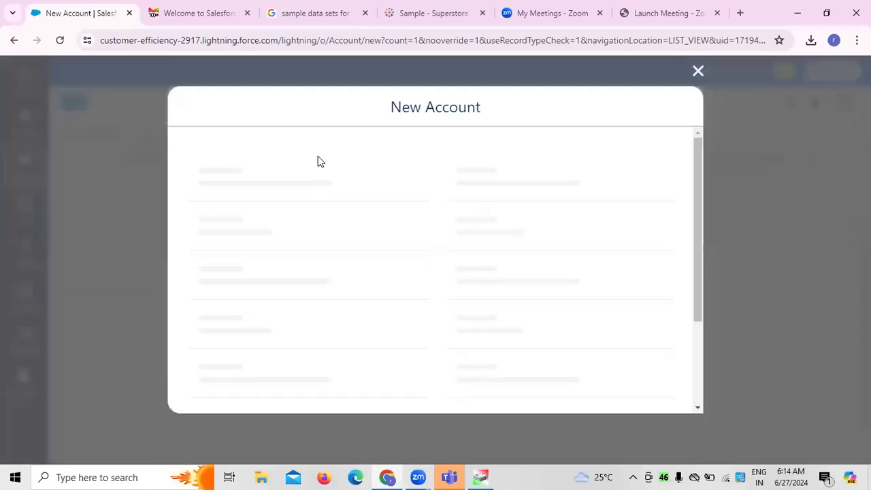
pyautogui.click(698, 73)
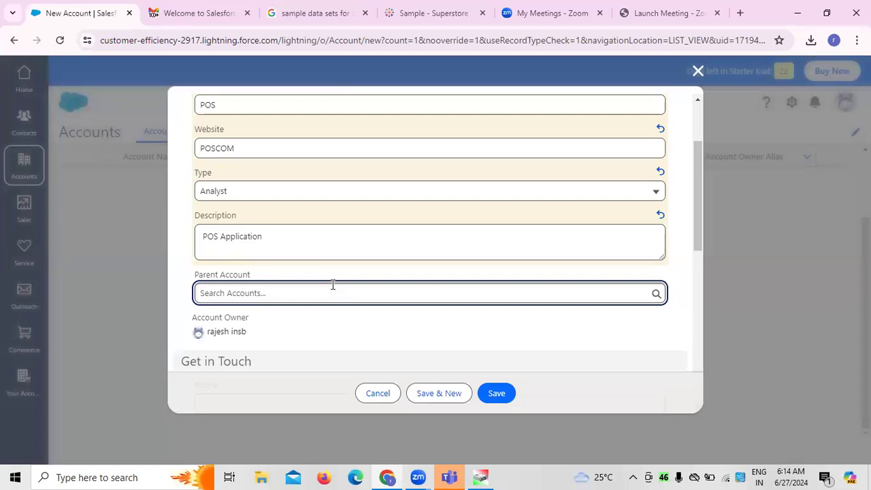
pyautogui.scroll(3, 333, 285)
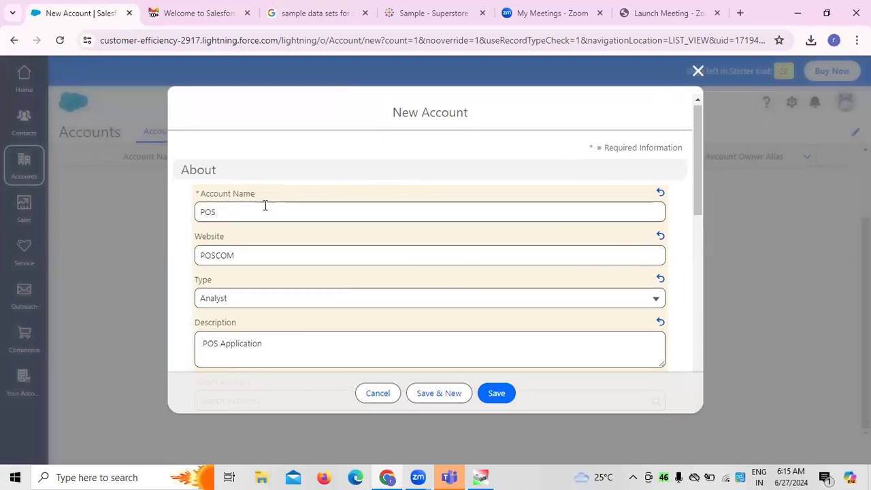
pyautogui.scroll(-4, 265, 206)
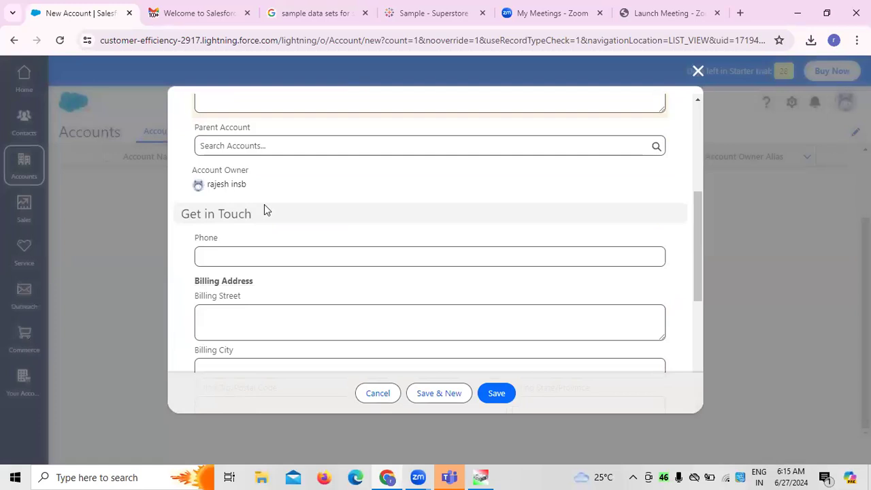
pyautogui.scroll(1, 264, 210)
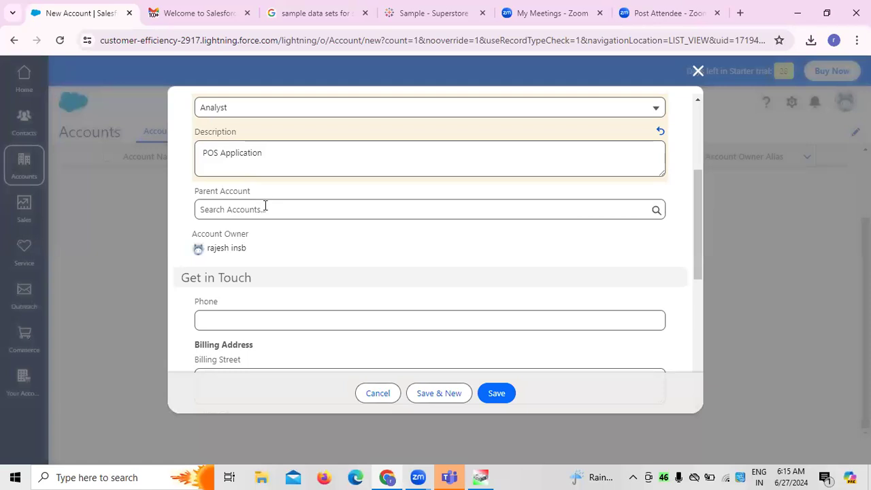
# Review the POS account form and save it with Save & New
pyautogui.scroll(2, 324, 340)
pyautogui.scroll(1, 315, 253)
pyautogui.scroll(-1, 316, 256)
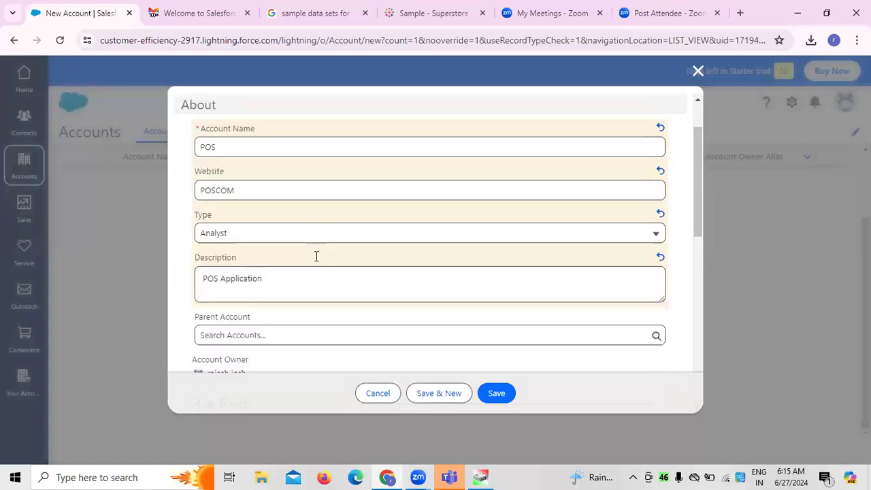
pyautogui.scroll(-3, 316, 256)
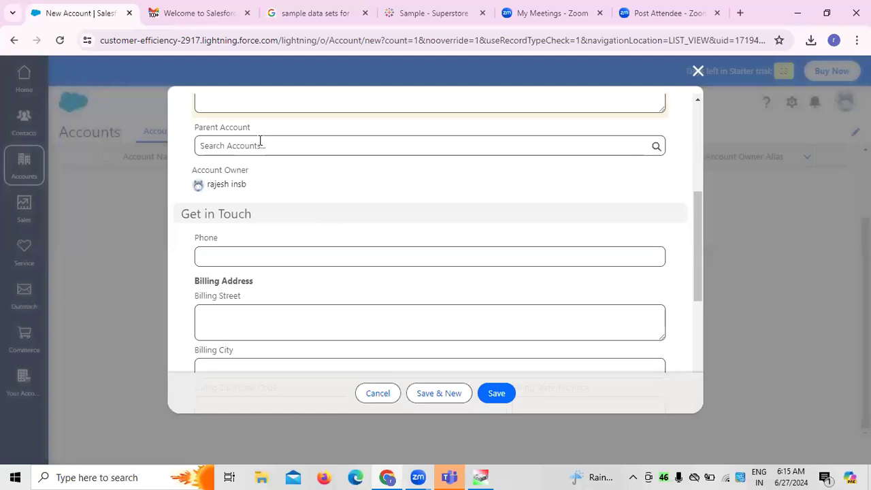
pyautogui.scroll(-1, 260, 139)
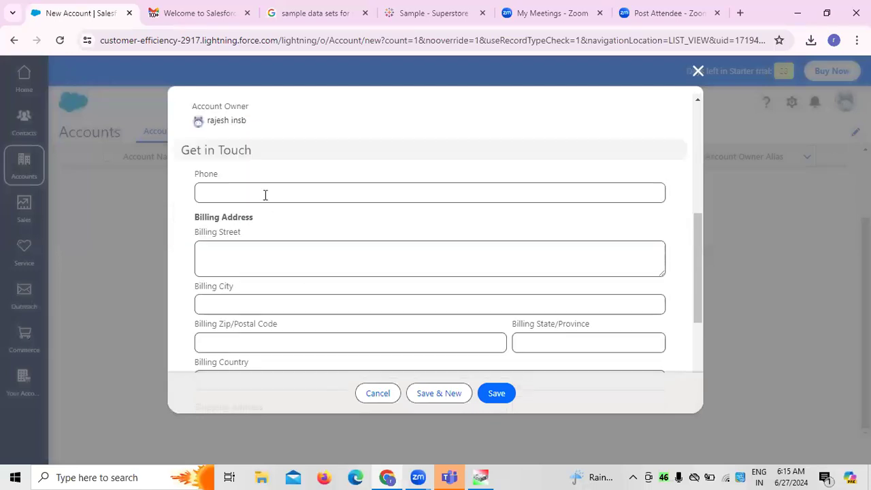
pyautogui.scroll(-2, 262, 225)
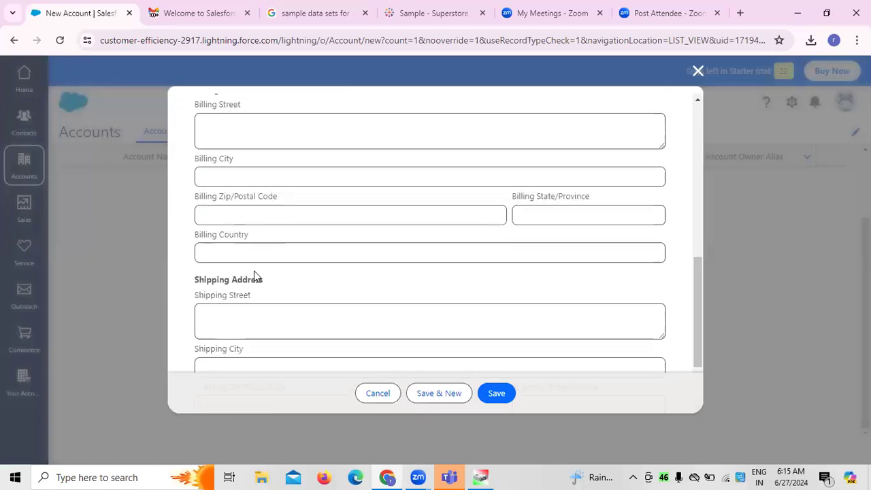
pyautogui.scroll(-2, 312, 202)
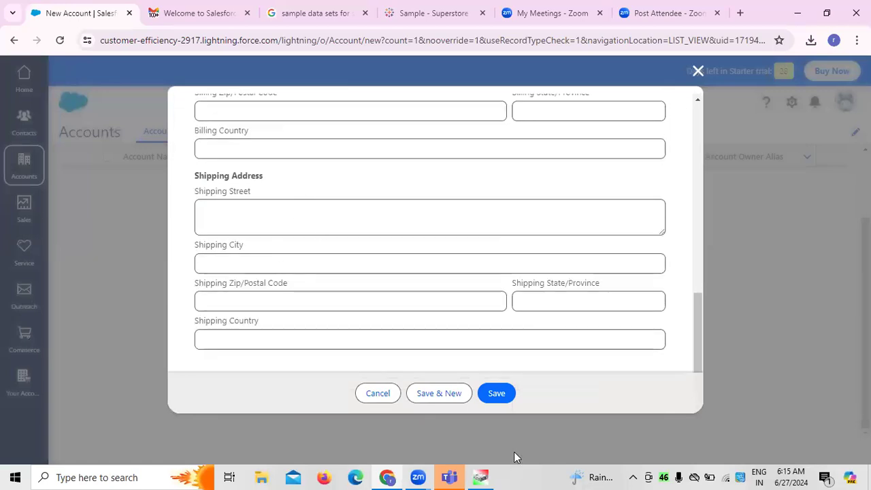
pyautogui.click(439, 393)
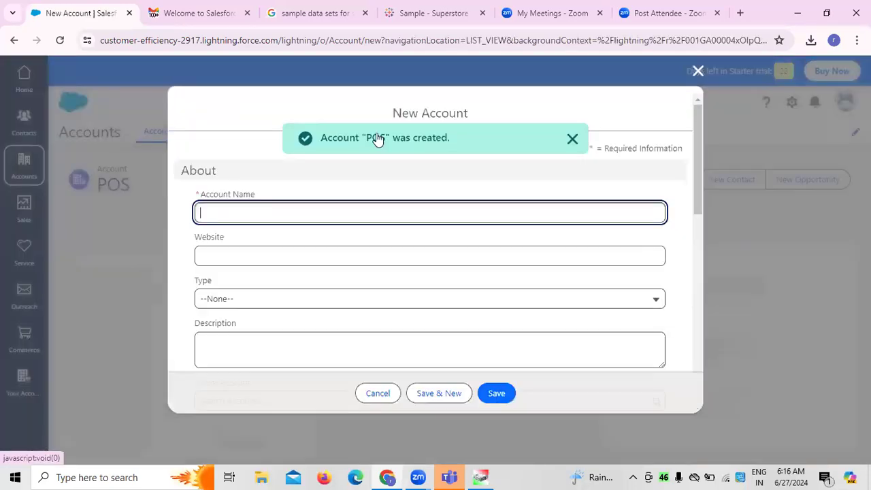
# Close the extra blank account form and review the saved POS record
pyautogui.click(699, 72)
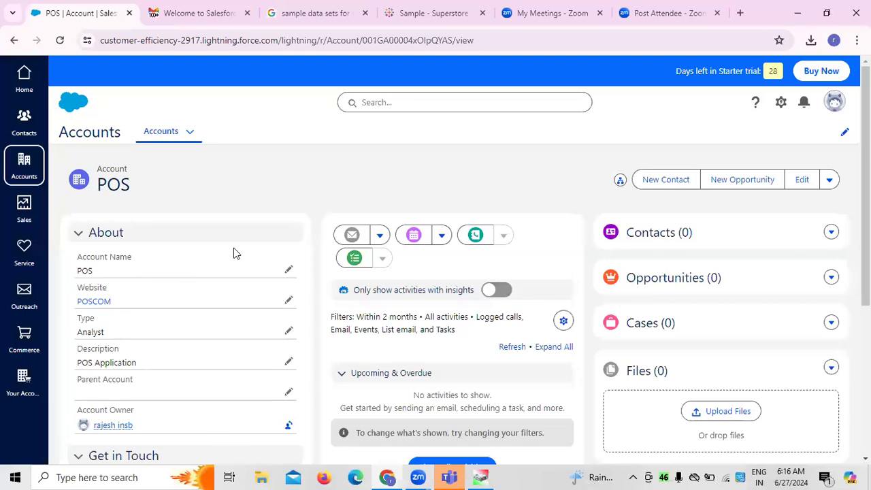
pyautogui.scroll(-2, 214, 237)
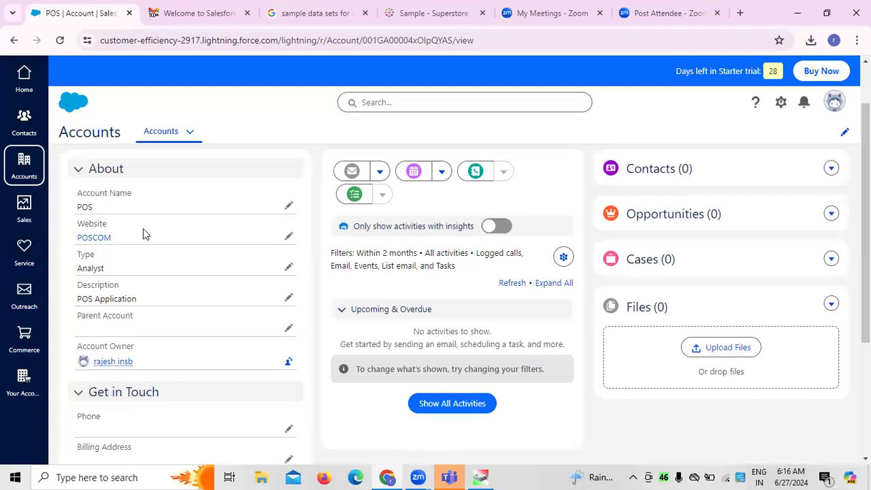
pyautogui.scroll(-2, 213, 238)
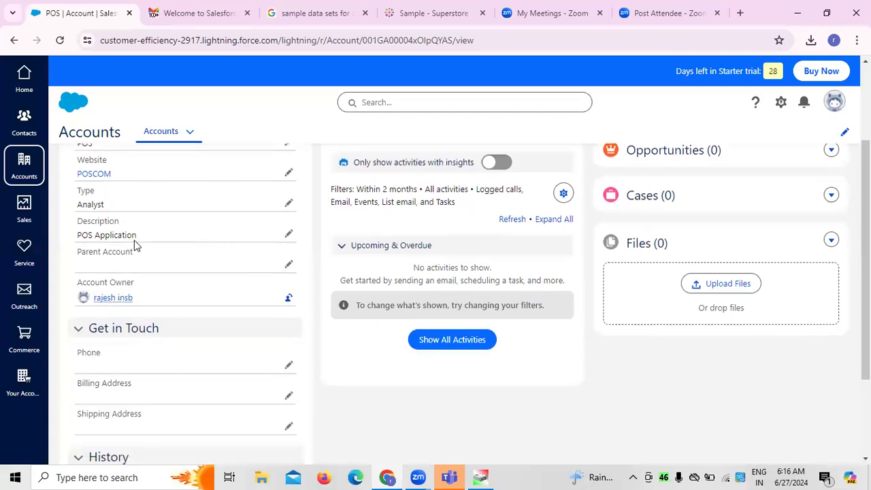
pyautogui.scroll(-1, 146, 269)
pyautogui.scroll(-1, 153, 285)
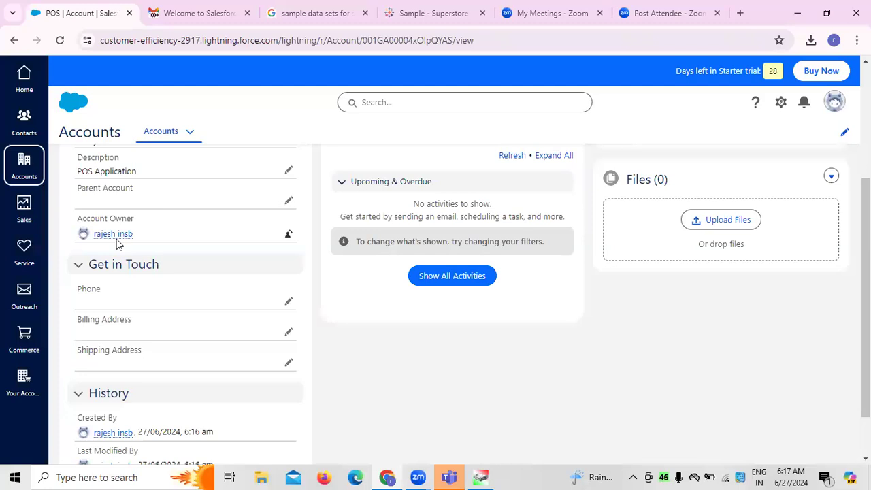
# Start Upload Files on the POS Files card and browse to drive D:
pyautogui.scroll(-2, 208, 334)
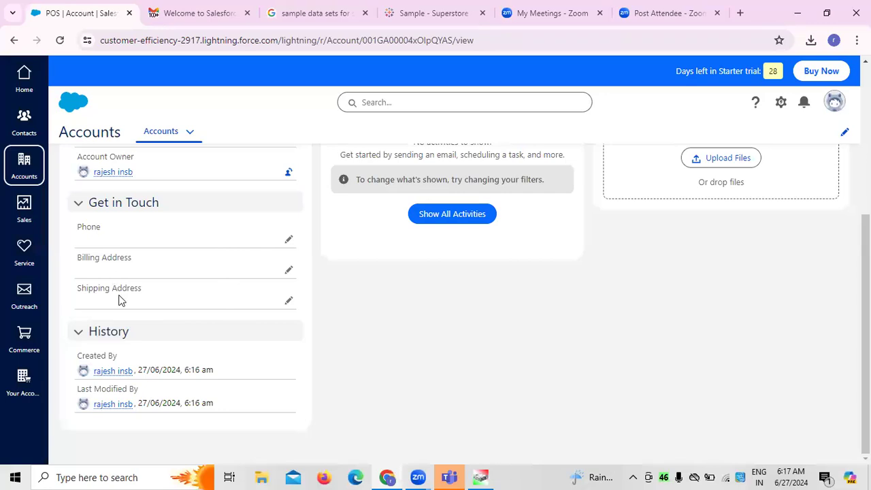
pyautogui.scroll(4, 197, 231)
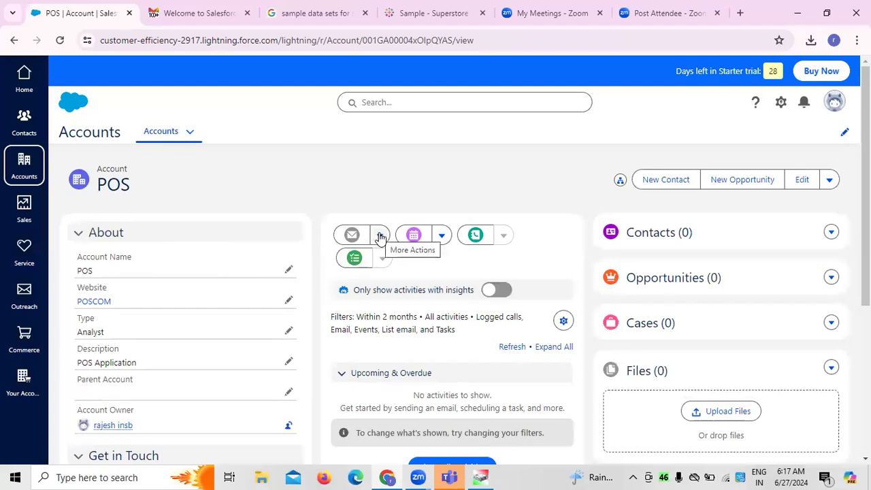
pyautogui.scroll(-2, 504, 348)
pyautogui.scroll(2, 497, 349)
pyautogui.click(732, 414)
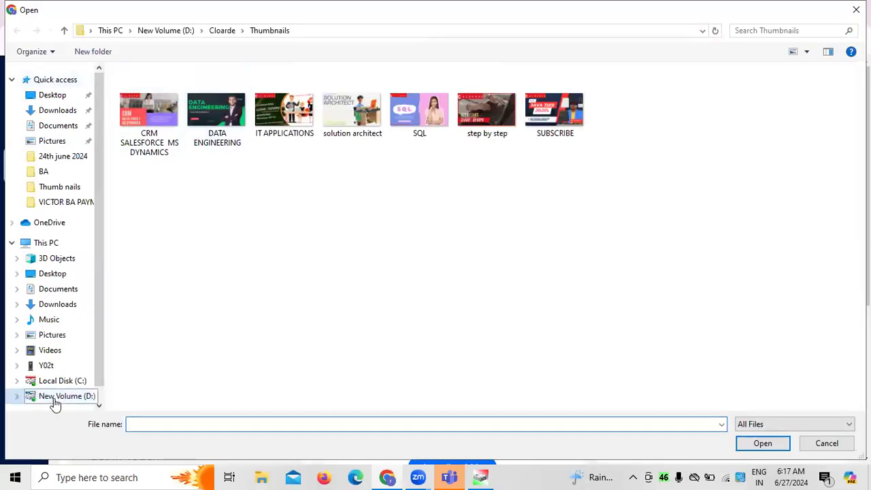
pyautogui.click(54, 400)
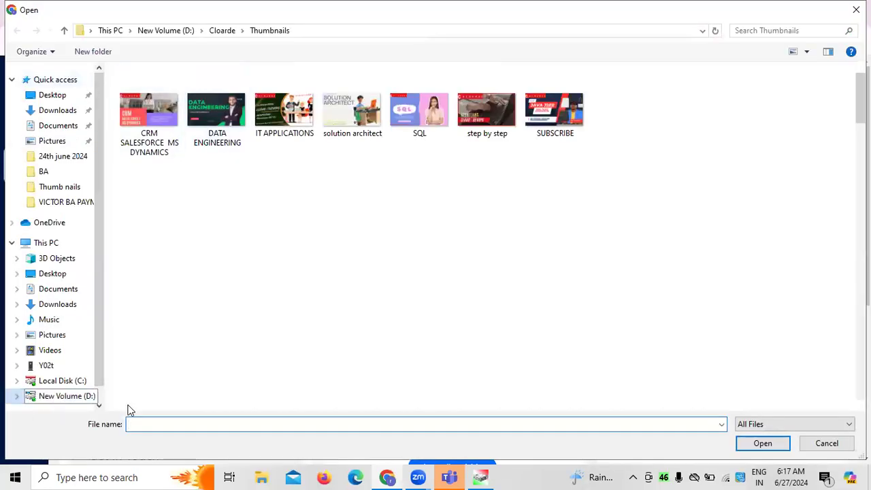
# Upload ds_salaries.csv from the D:\SQL1 folder to the POS account's Files
pyautogui.click(182, 94)
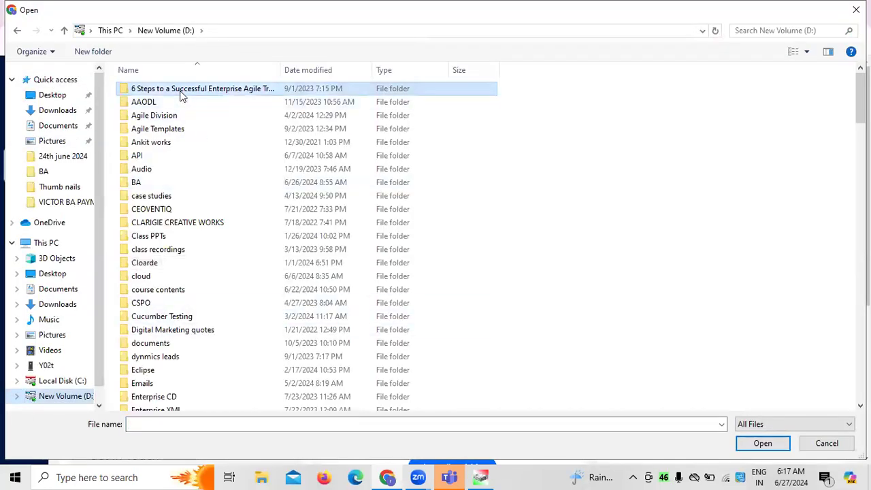
pyautogui.press('s')
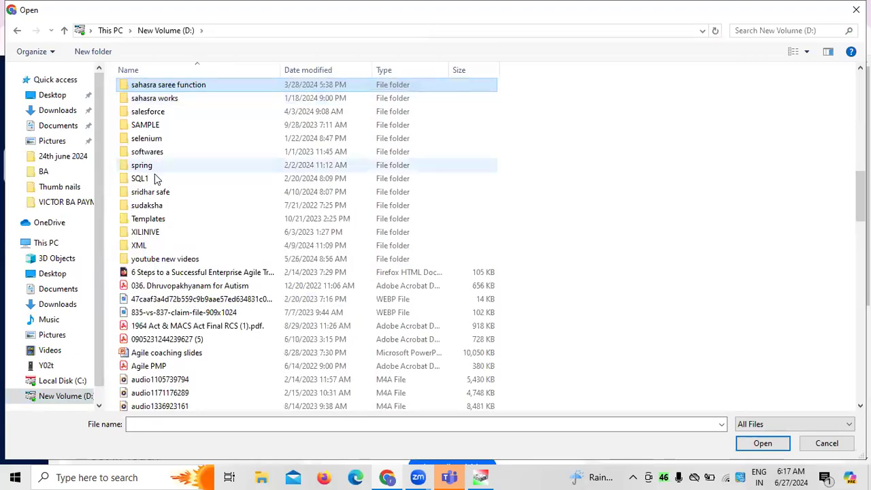
pyautogui.click(148, 181)
pyautogui.doubleClick(148, 181)
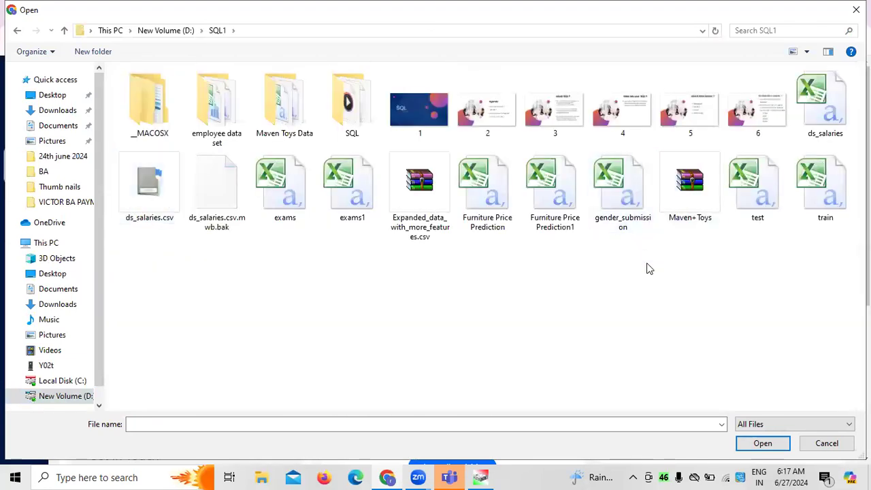
pyautogui.click(827, 98)
pyautogui.click(769, 449)
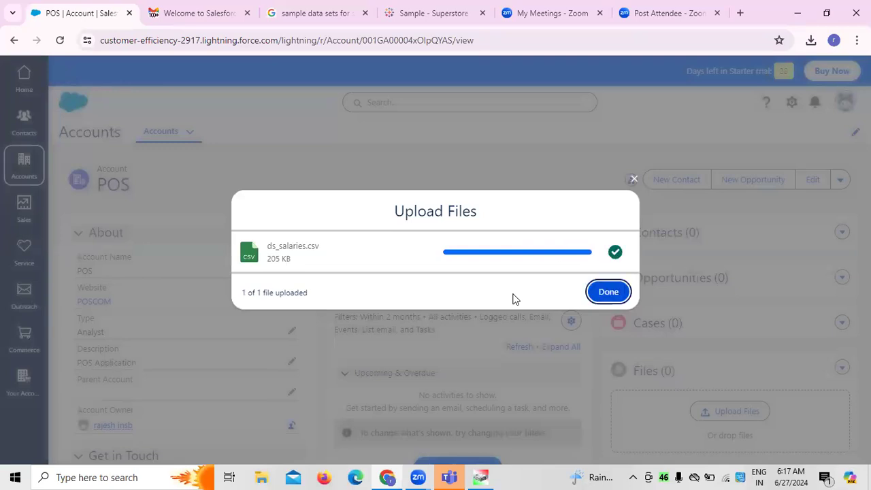
pyautogui.click(608, 292)
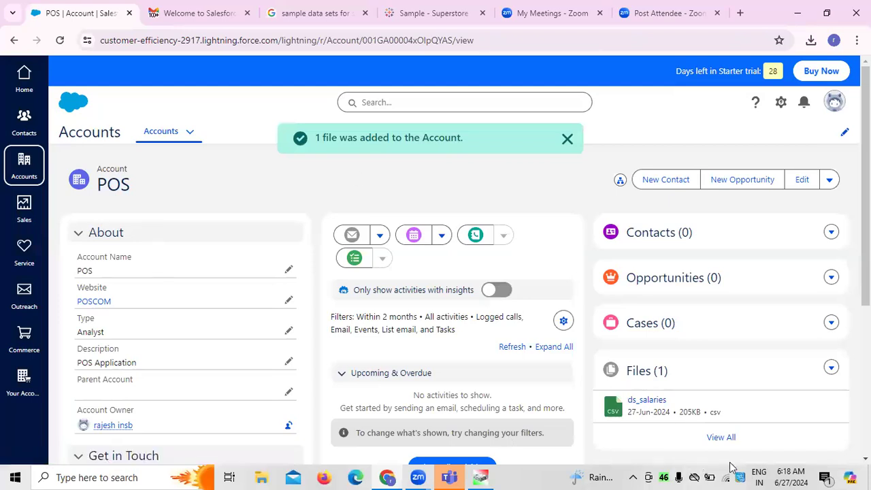
# View all POS files, check the ds_salaries row actions, and return to All Accounts
pyautogui.scroll(-3, 716, 311)
pyautogui.click(720, 310)
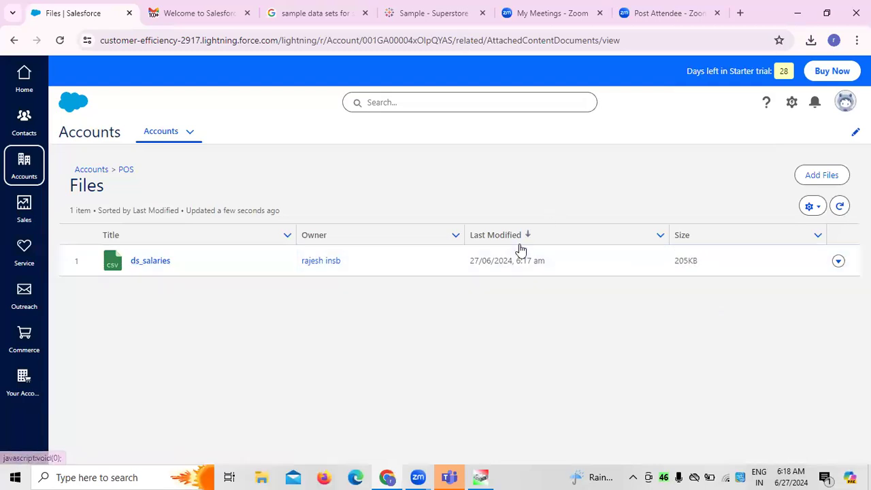
pyautogui.click(838, 263)
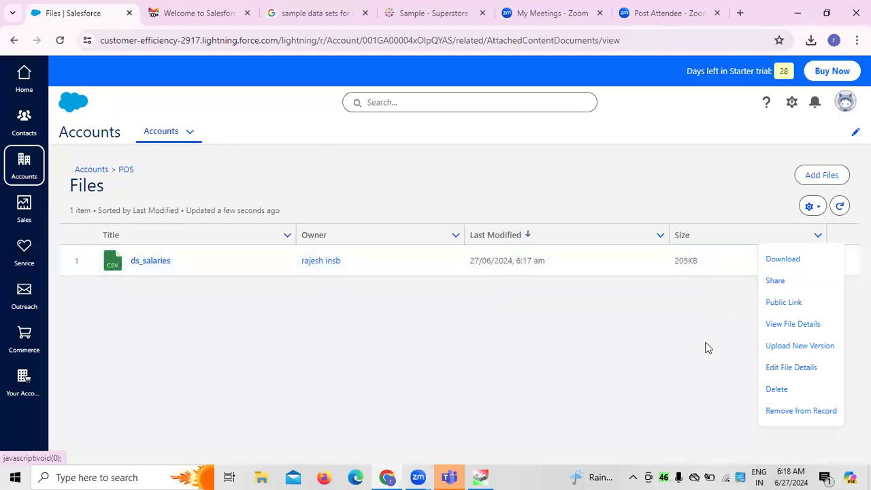
pyautogui.click(682, 369)
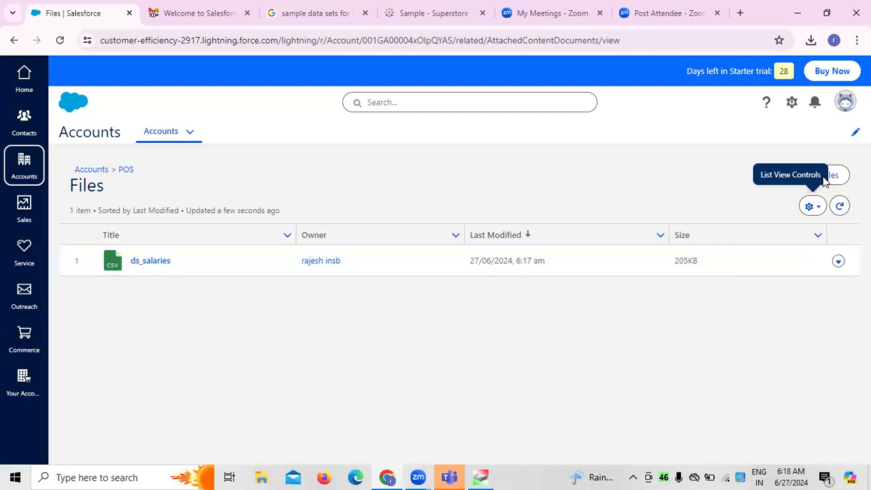
pyautogui.click(158, 130)
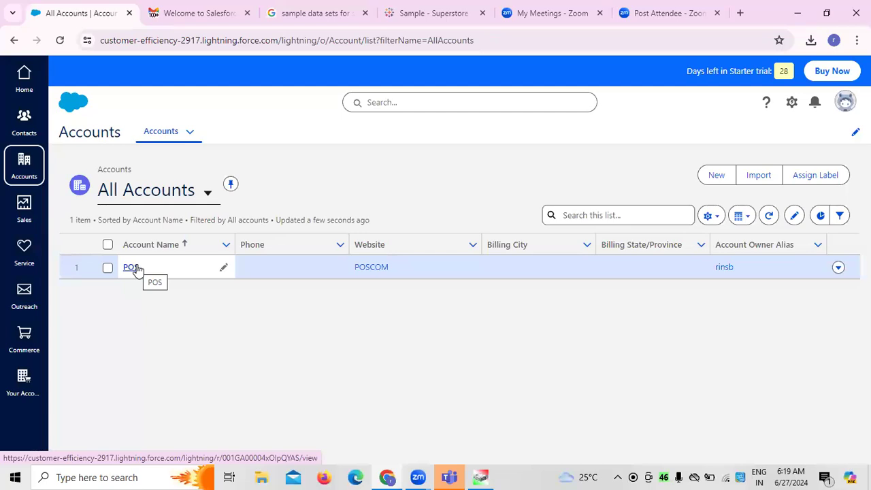
# Dismiss the no-record-selected Assign Label error and open the POS account record
pyautogui.click(810, 177)
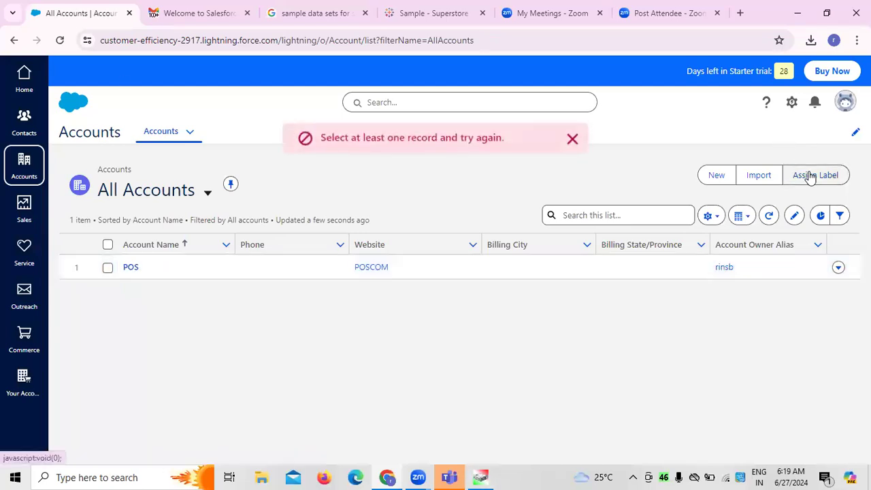
pyautogui.click(573, 139)
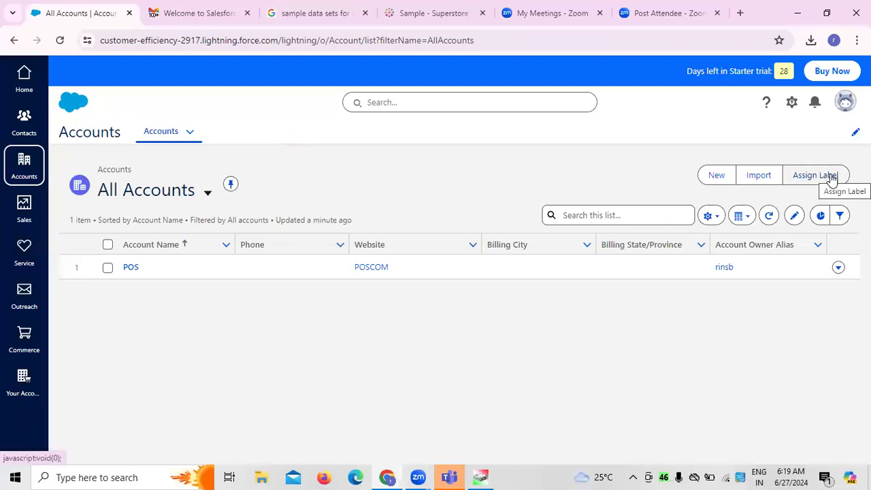
pyautogui.click(133, 268)
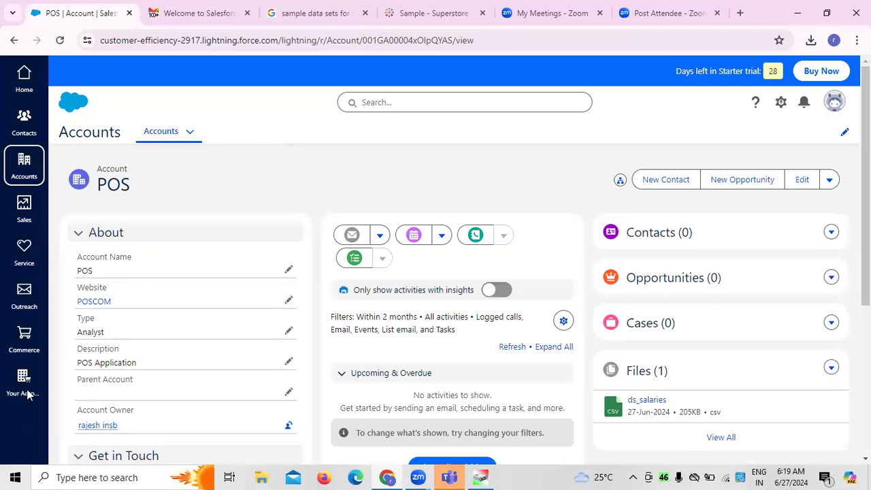
# Check the POS actions menu, then open the Cases related-list dropdown
pyautogui.scroll(-3, 230, 346)
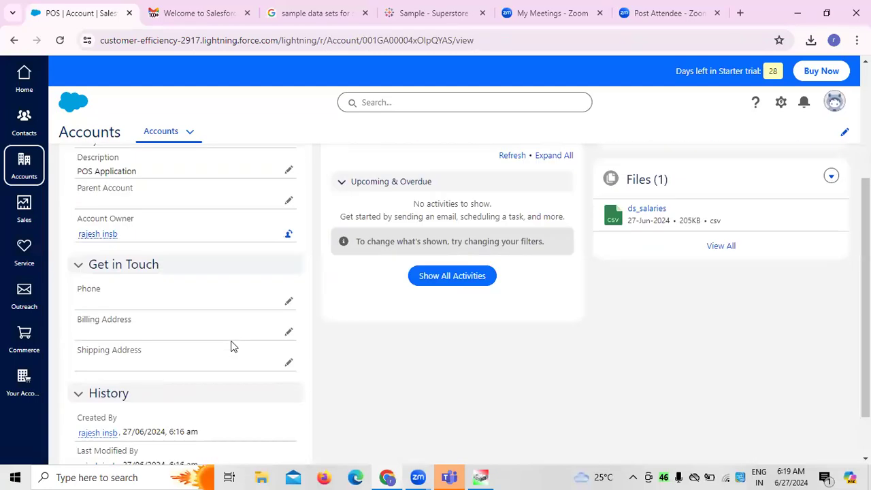
pyautogui.scroll(3, 230, 346)
pyautogui.click(824, 178)
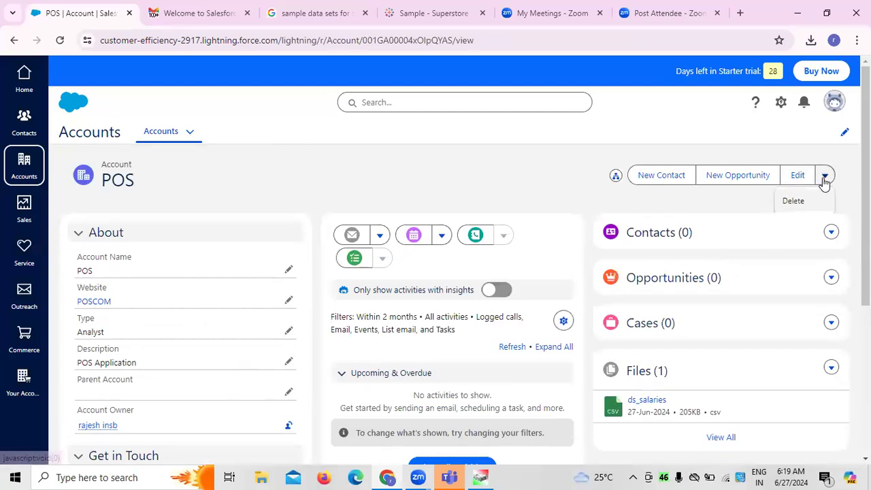
pyautogui.click(525, 180)
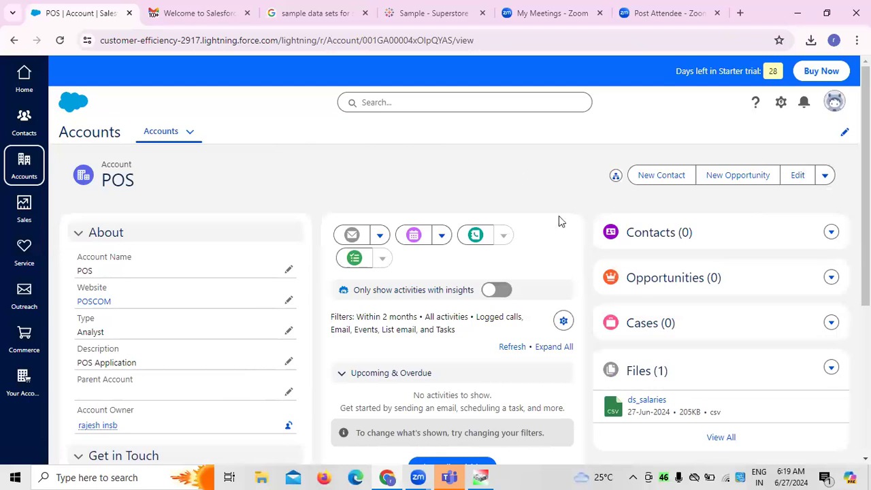
pyautogui.click(832, 327)
# Choose New from the Cases dropdown to open a New Case form for POS
pyautogui.click(812, 346)
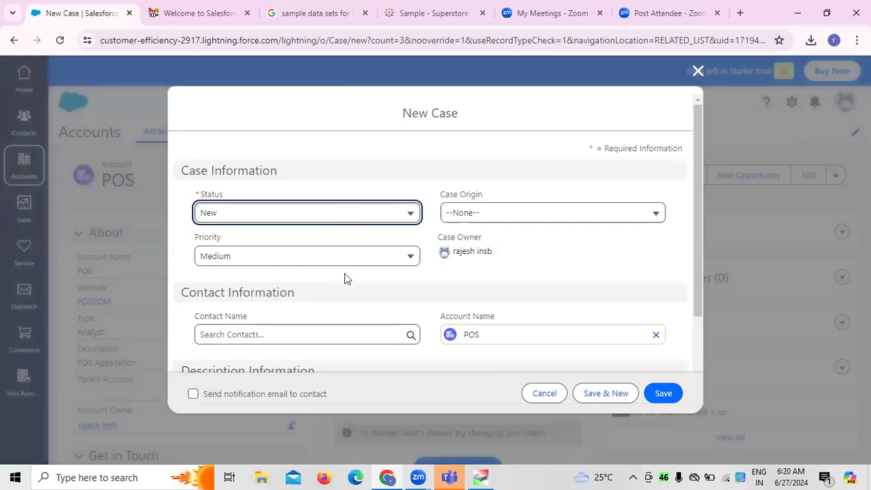
pyautogui.scroll(-3, 699, 245)
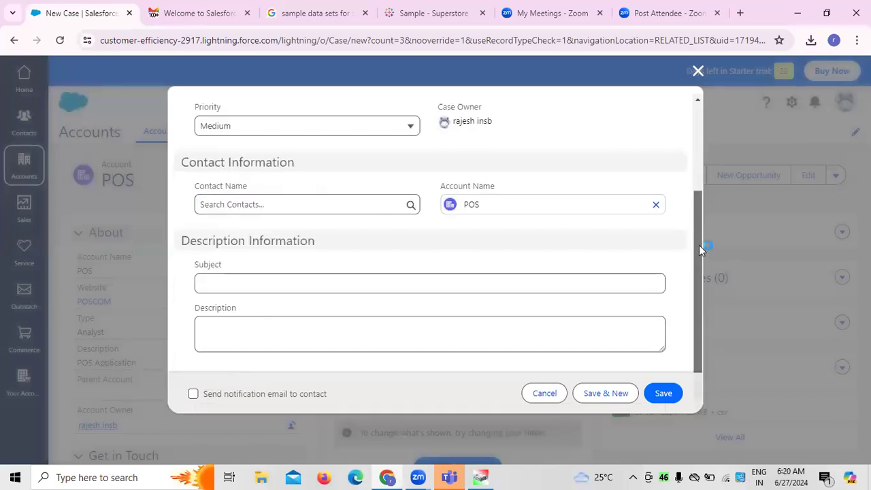
pyautogui.scroll(3, 697, 173)
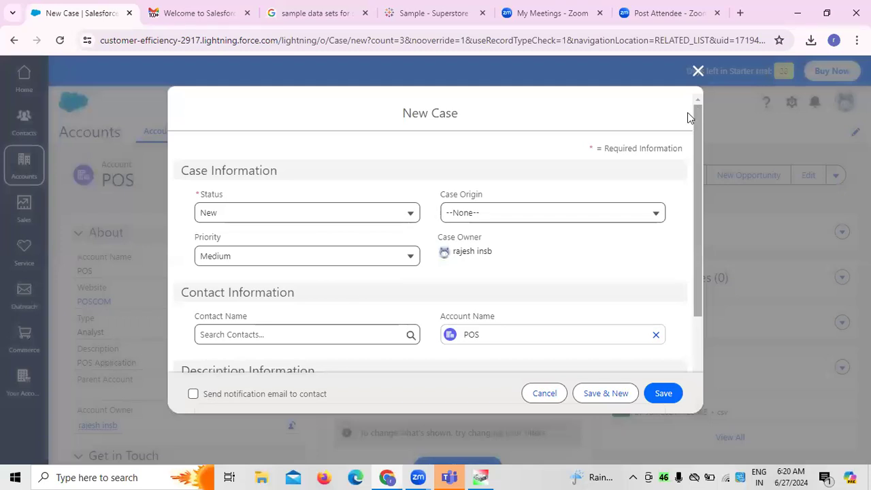
# Keep Status New, set Case Origin to Email and Priority to High
pyautogui.click(412, 215)
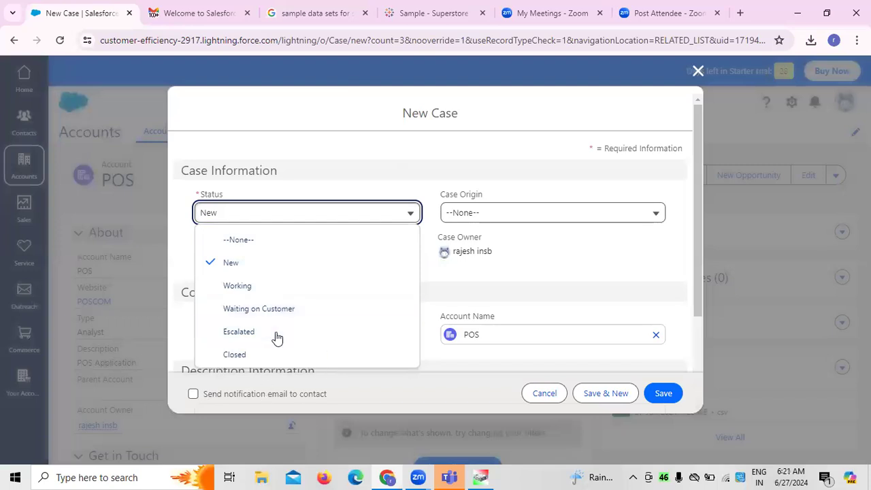
pyautogui.click(246, 270)
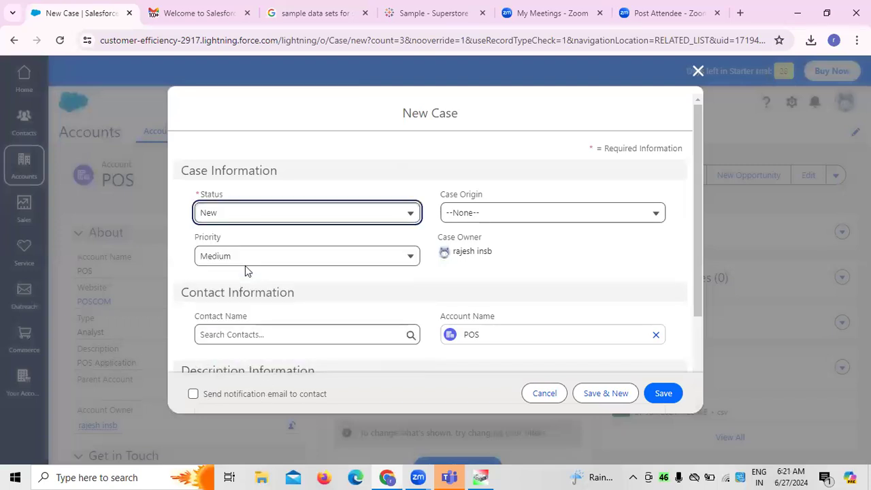
pyautogui.click(652, 221)
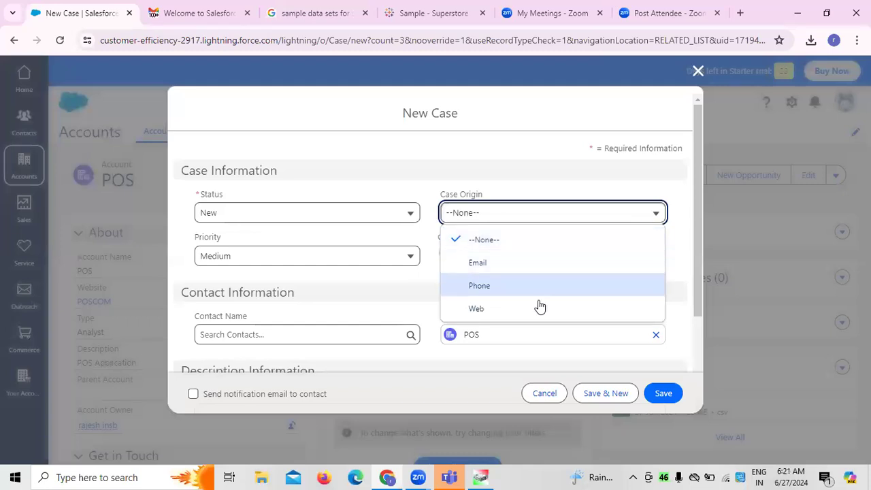
pyautogui.click(534, 262)
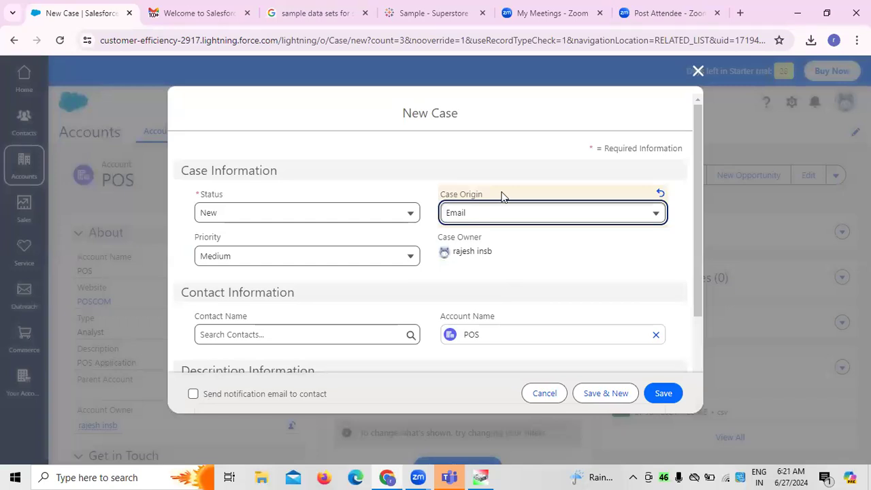
pyautogui.click(411, 262)
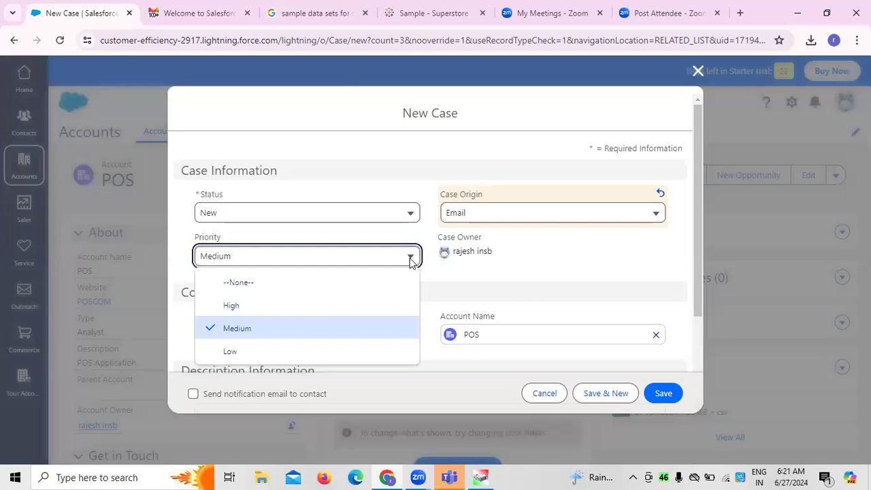
pyautogui.click(250, 327)
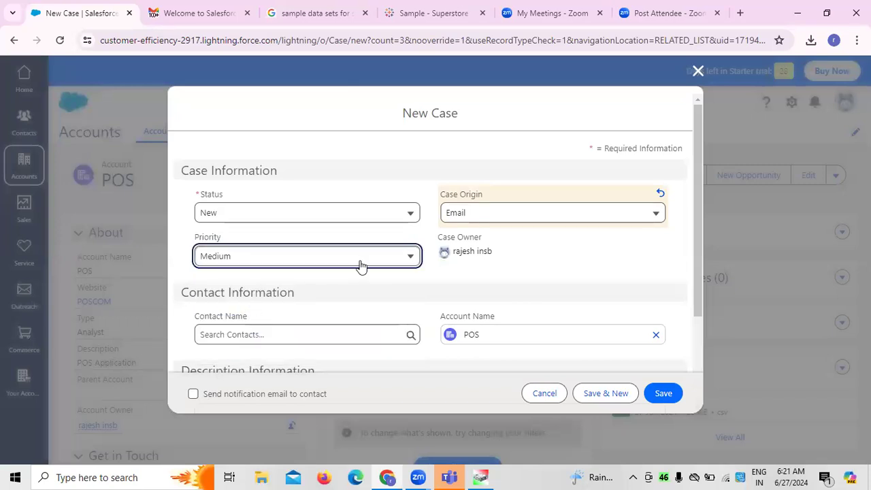
pyautogui.click(361, 265)
pyautogui.click(245, 307)
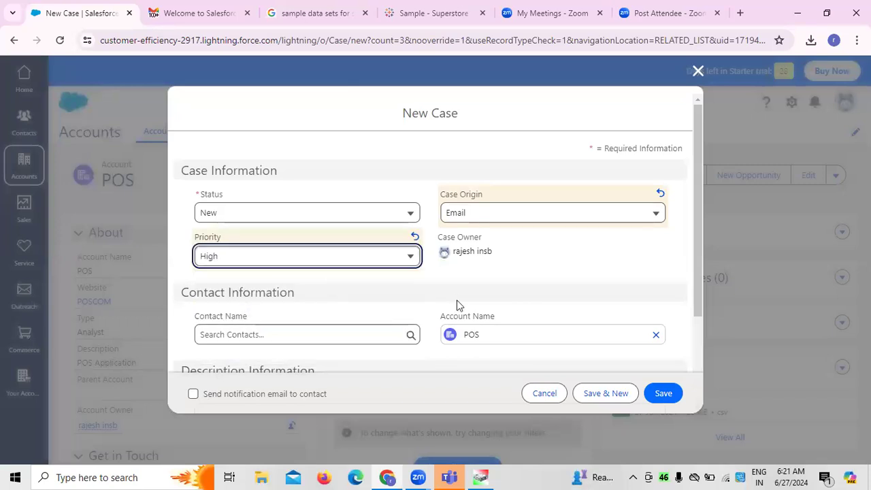
pyautogui.scroll(-1, 389, 268)
pyautogui.scroll(-3, 389, 268)
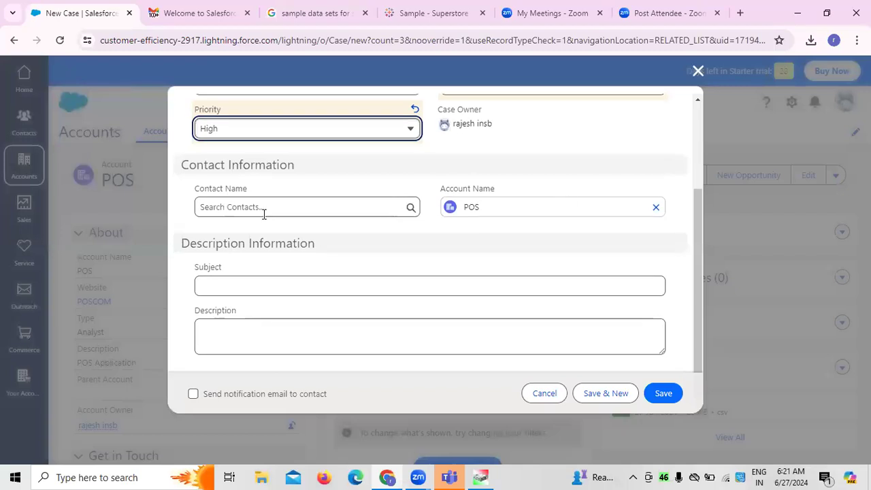
# Try a contact search, discard the new contact form, and clear Contact Name
pyautogui.click(388, 200)
pyautogui.write('jhfjfjkf')
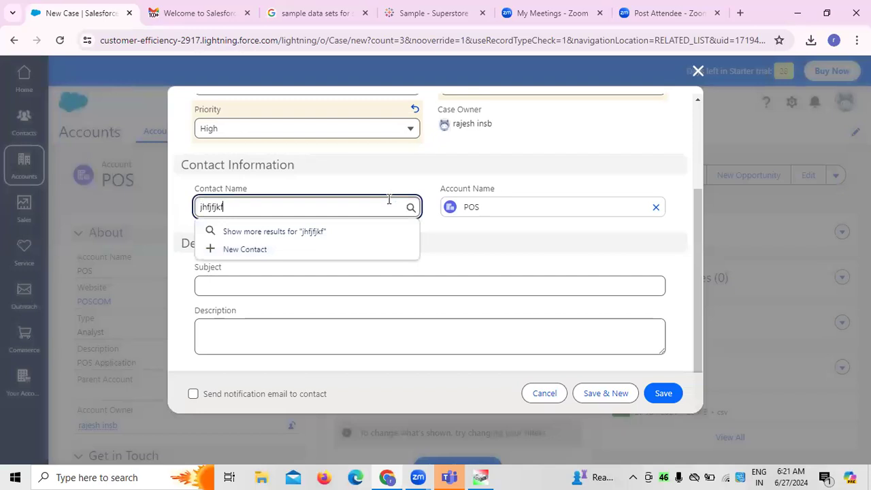
pyautogui.click(262, 250)
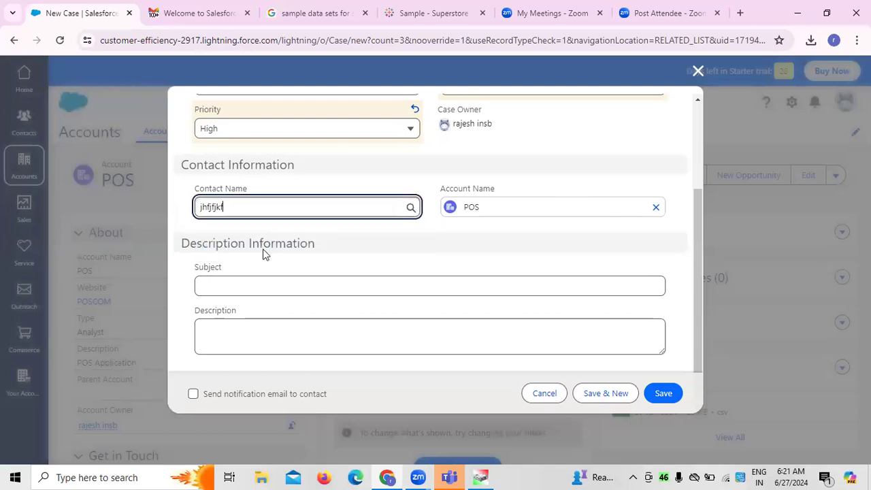
pyautogui.click(699, 71)
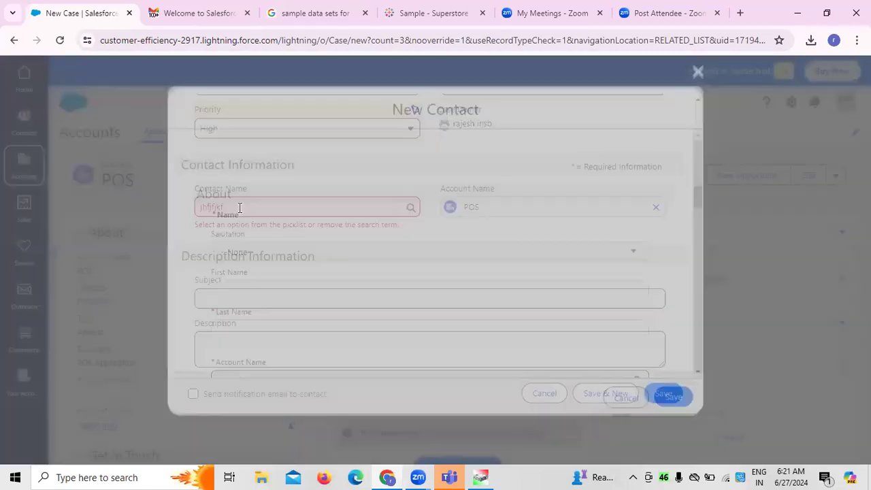
pyautogui.press('BackSpace')
pyautogui.press('BackSpace')
pyautogui.press('BackSpace')
pyautogui.press('BackSpace')
pyautogui.press('BackSpace')
pyautogui.press('BackSpace')
pyautogui.press('BackSpace')
pyautogui.press('BackSpace')
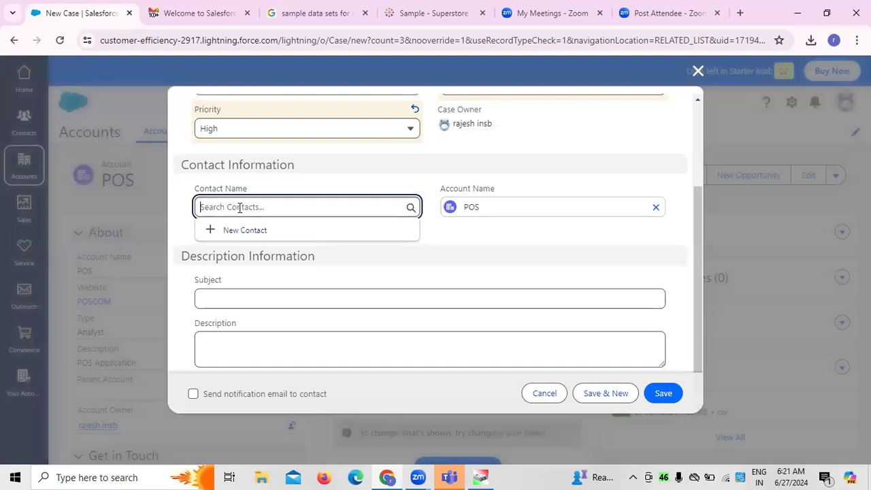
# Enter the case subject 'Products unavailable'
pyautogui.click(253, 297)
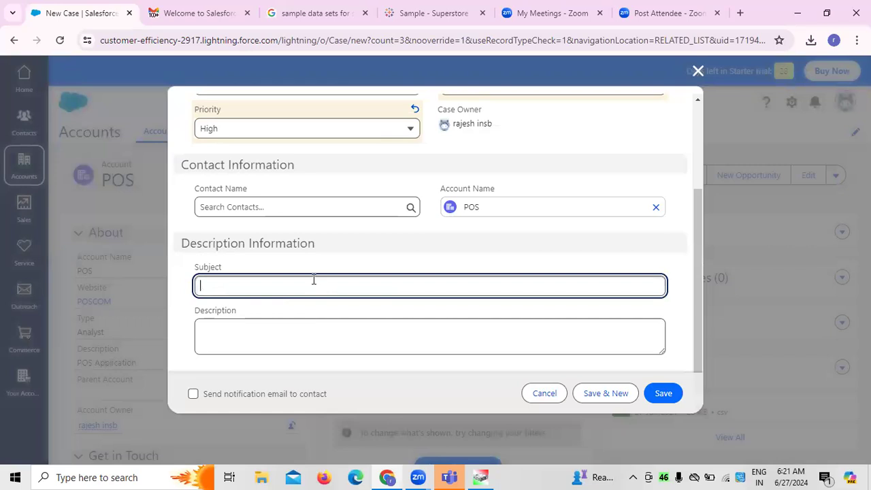
pyautogui.scroll(-1, 318, 278)
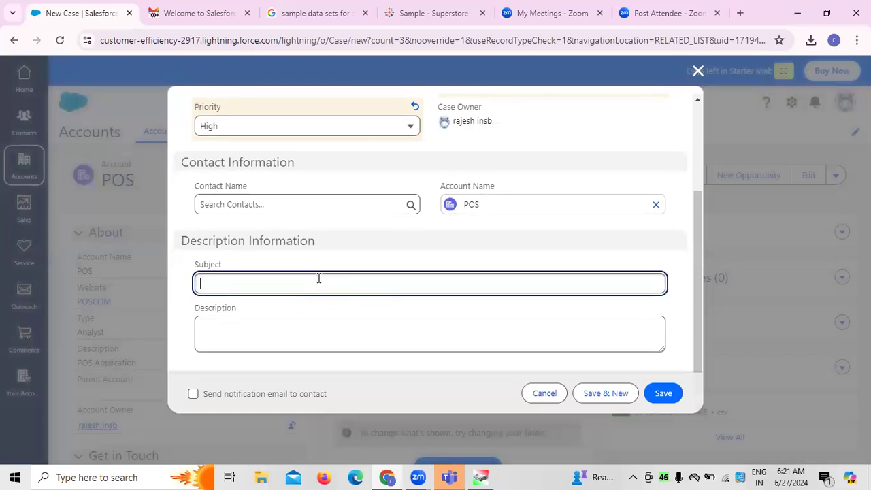
pyautogui.write('Porducts')
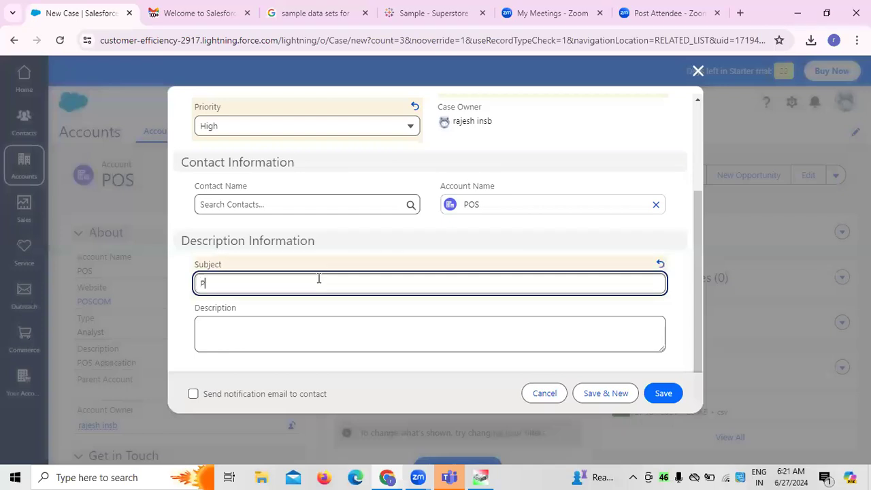
pyautogui.press('BackSpace')
pyautogui.press('BackSpace')
pyautogui.press('BackSpace')
pyautogui.press('BackSpace')
pyautogui.press('BackSpace')
pyautogui.press('BackSpace')
pyautogui.press('BackSpace')
pyautogui.press('BackSpace')
pyautogui.write('roducst')
pyautogui.press('BackSpace')
pyautogui.press('BackSpace')
pyautogui.press('BackSpace')
pyautogui.write('cts unavailable')
# Begin the description 'when customer visit the store', correcting 'vist' via spell check
pyautogui.click(260, 333)
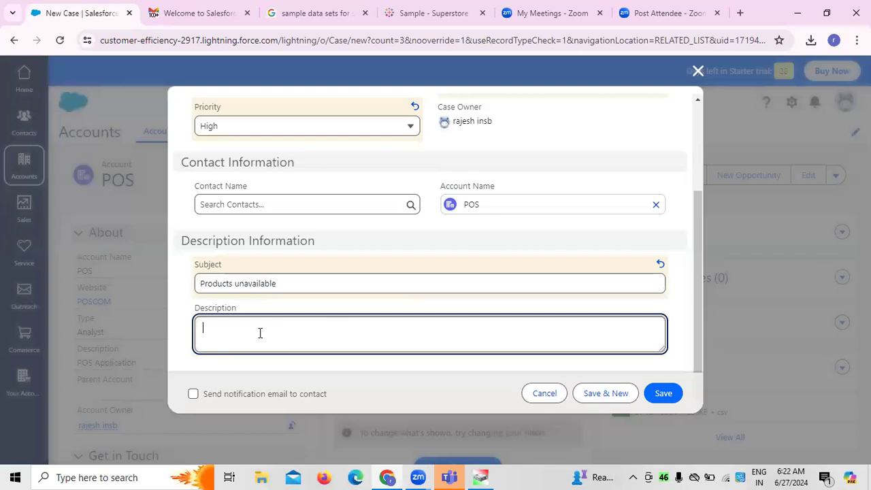
pyautogui.write('when customer')
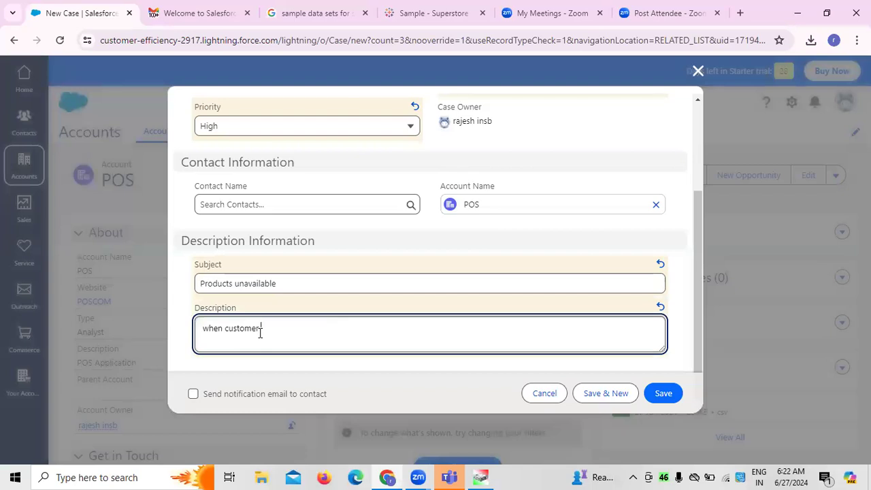
pyautogui.write(' vist the store')
pyautogui.doubleClick(262, 329)
pyautogui.rightClick(263, 329)
pyautogui.click(297, 70)
# Continue the description with 'required stock followed by the quantity are unavilable'
pyautogui.write('requ')
pyautogui.press('BackSpace')
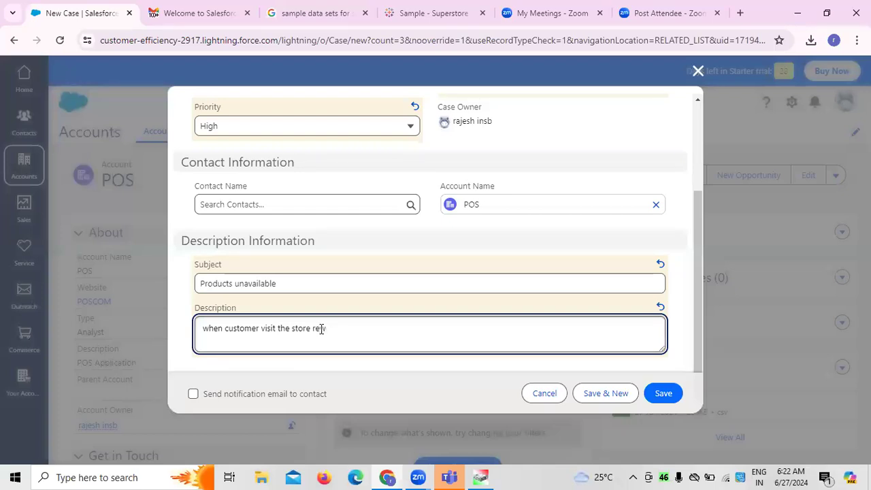
pyautogui.write('uired stock followed by the qu')
pyautogui.write('antity aee')
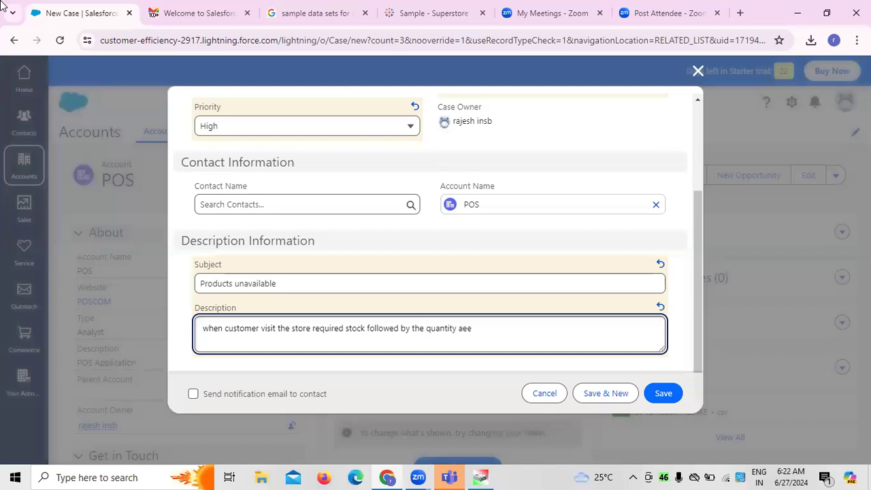
pyautogui.hotkey('ctrl', 'shift', 'Left')
pyautogui.press('BackSpace')
pyautogui.write('are unavilable')
# Fix spellings to 'unavailable' and 'happening', and finish the description with 'frequently'
pyautogui.rightClick(487, 330)
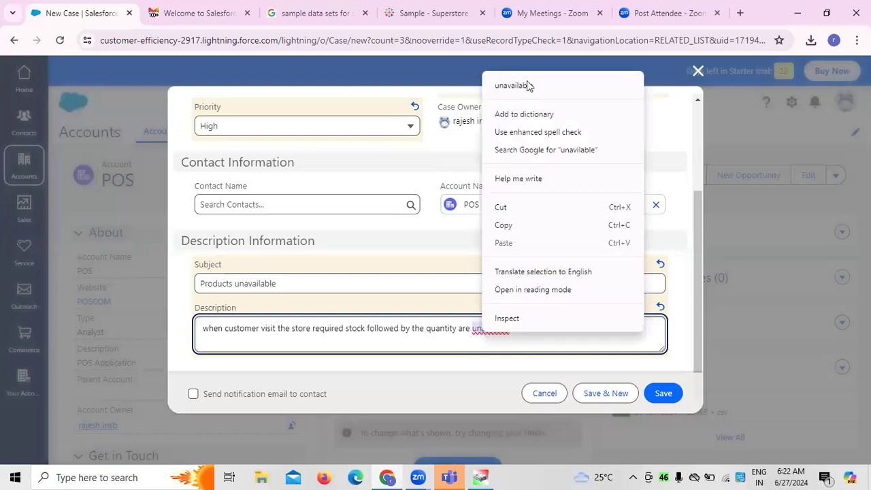
pyautogui.click(528, 86)
pyautogui.write('happe')
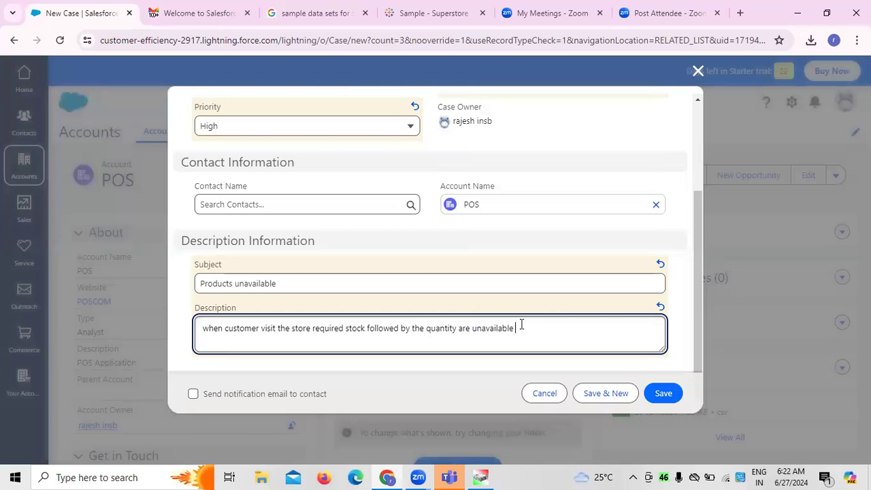
pyautogui.write('nning')
pyautogui.rightClick(531, 329)
pyautogui.click(576, 86)
pyautogui.write('frequently')
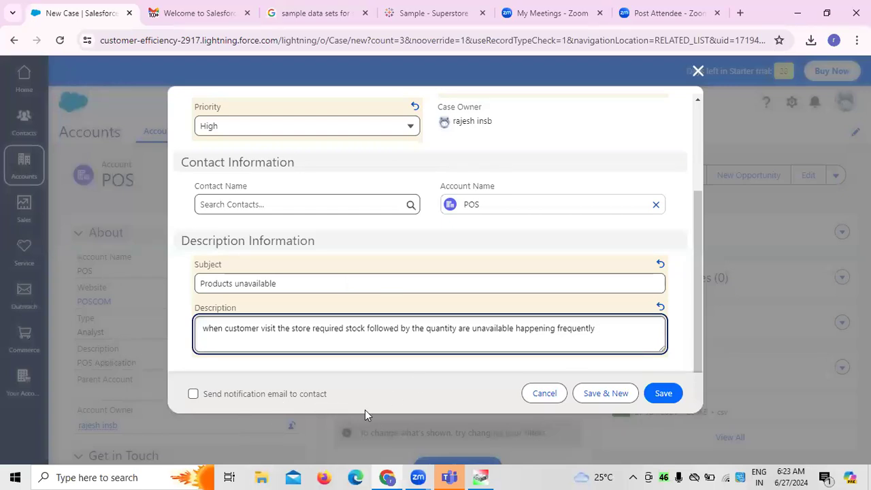
# Save the High-priority Products unavailable case and review the POS account's Cases and Files
pyautogui.click(663, 395)
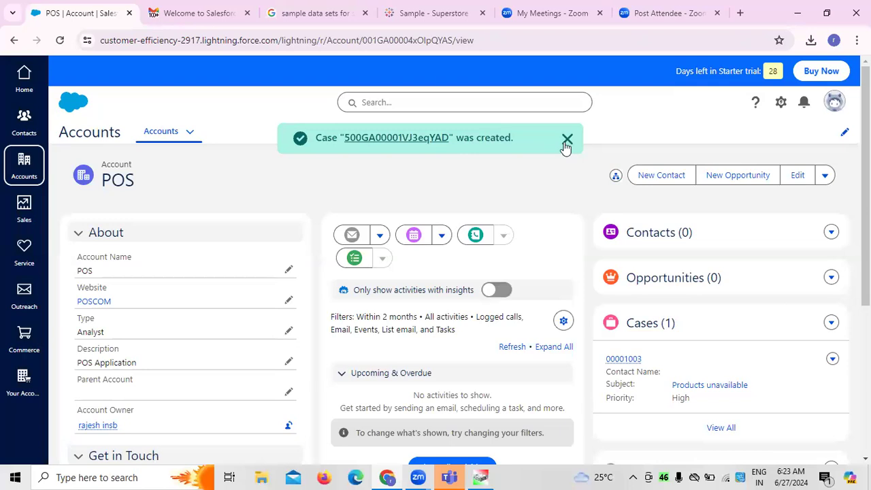
pyautogui.click(566, 142)
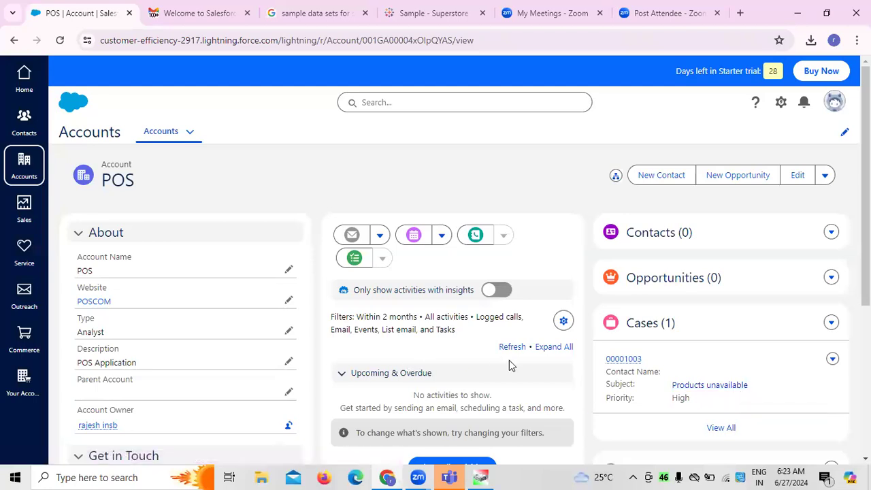
pyautogui.scroll(-1, 509, 357)
pyautogui.scroll(-3, 196, 313)
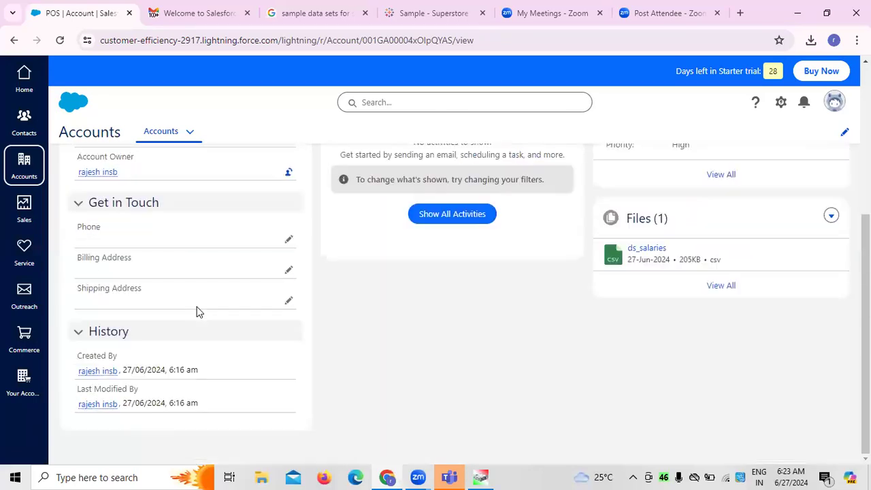
pyautogui.scroll(4, 409, 405)
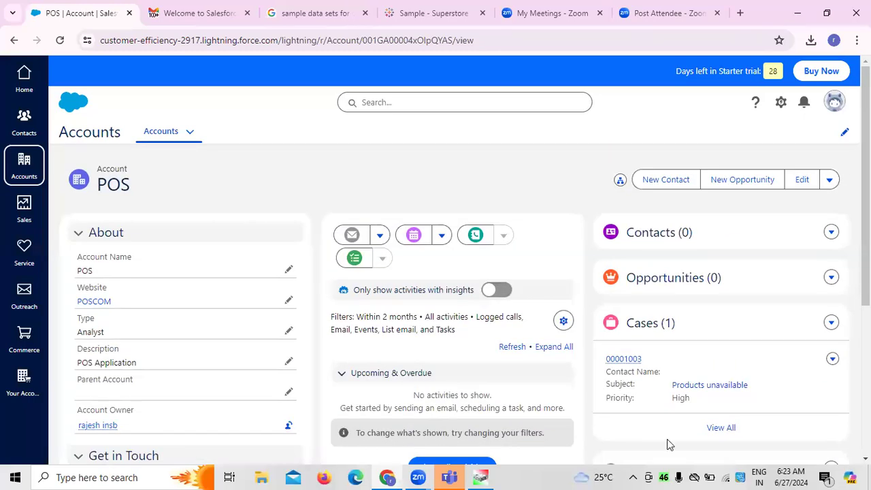
pyautogui.scroll(-2, 622, 337)
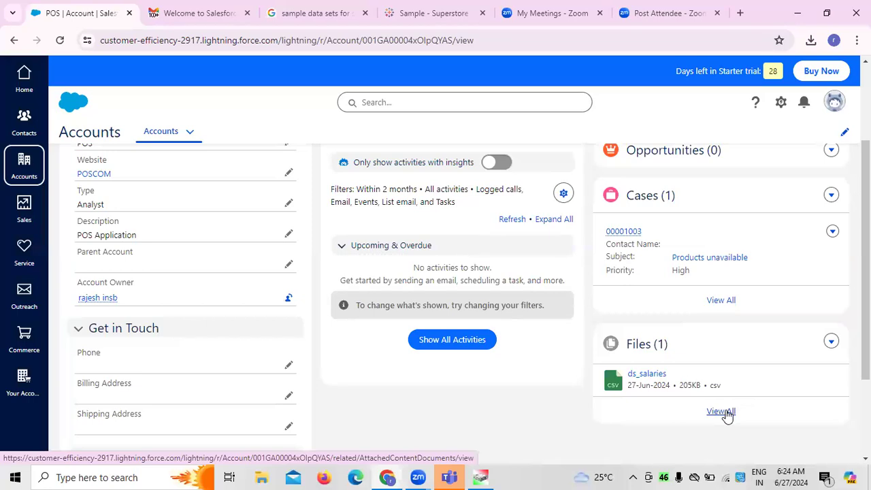
# Show all POS account activities, then bring up the email action's More Actions options
pyautogui.click(474, 344)
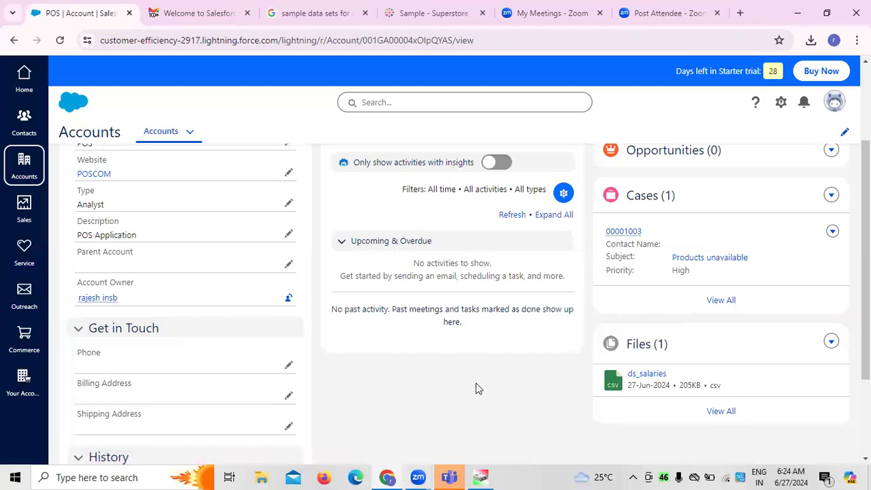
pyautogui.scroll(-3, 479, 370)
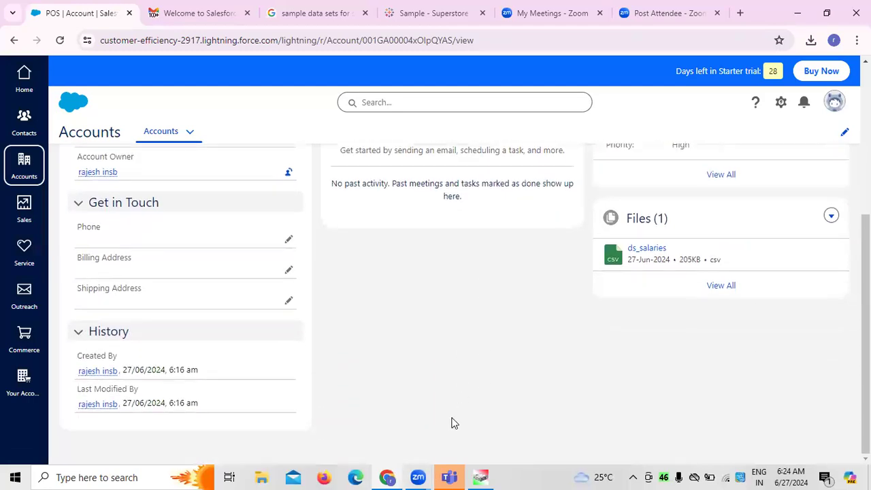
pyautogui.scroll(5, 452, 369)
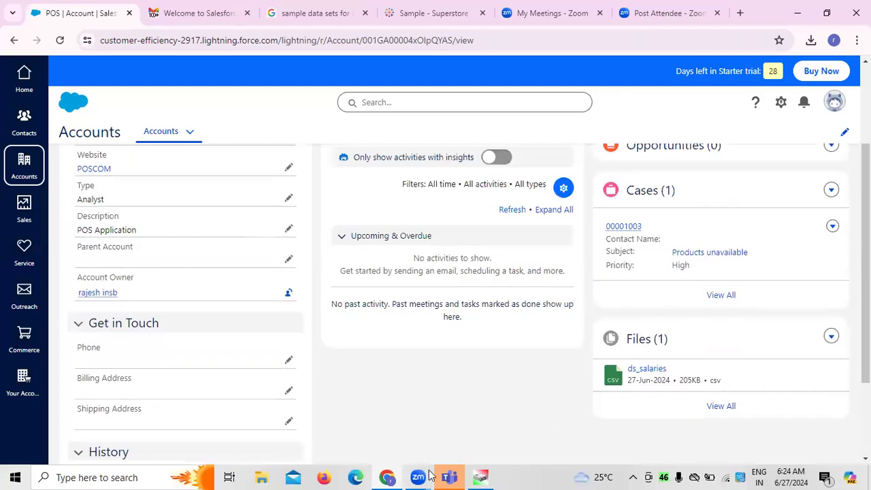
pyautogui.scroll(2, 452, 370)
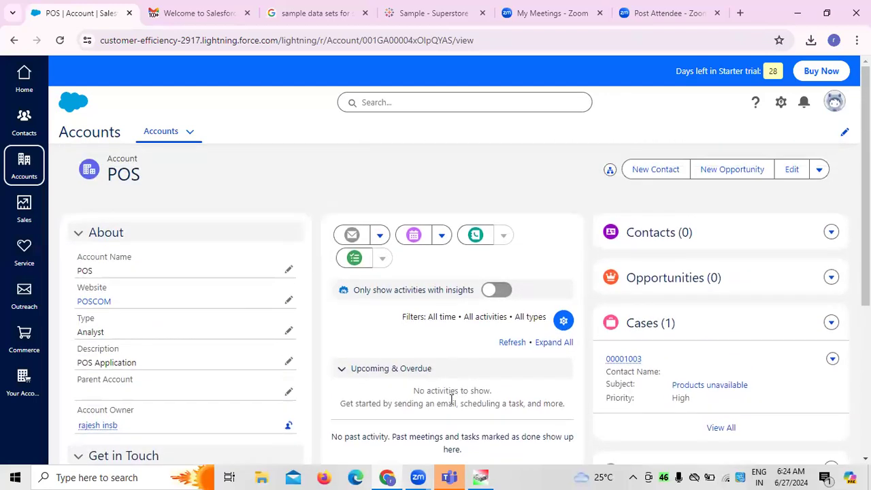
pyautogui.click(379, 236)
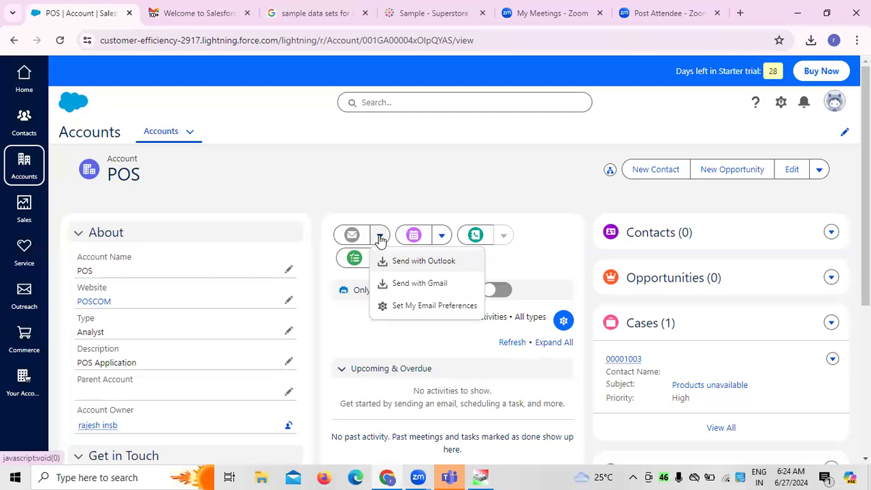
# Choose sending email through Gmail, which opens the Salesforce extension's Chrome Web Store listing
pyautogui.click(408, 286)
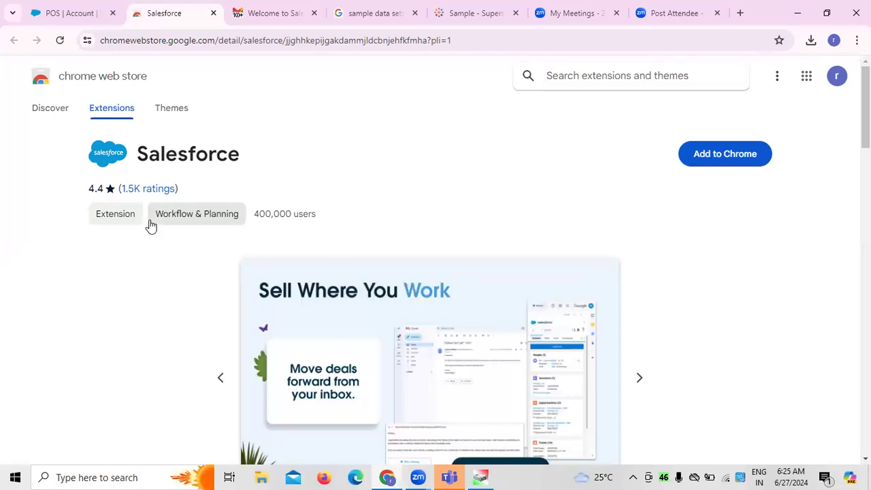
pyautogui.scroll(-1, 151, 223)
pyautogui.scroll(-5, 154, 218)
pyautogui.scroll(1, 152, 218)
pyautogui.scroll(5, 152, 218)
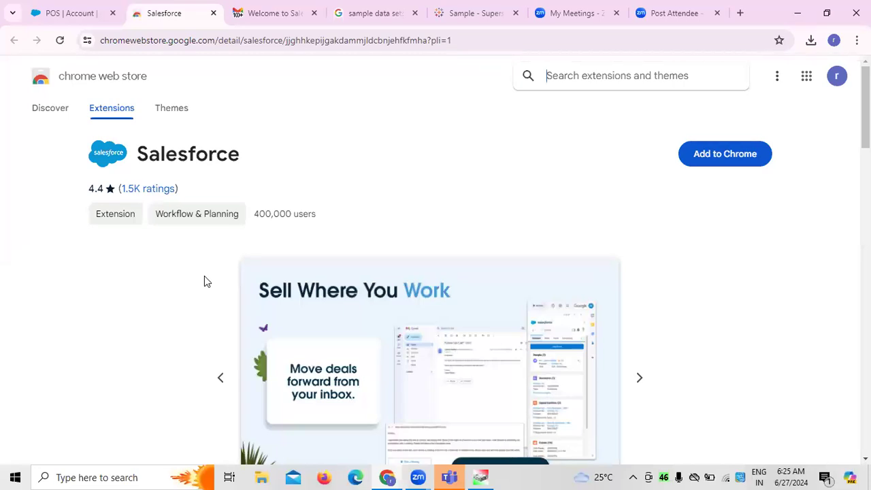
pyautogui.click(193, 214)
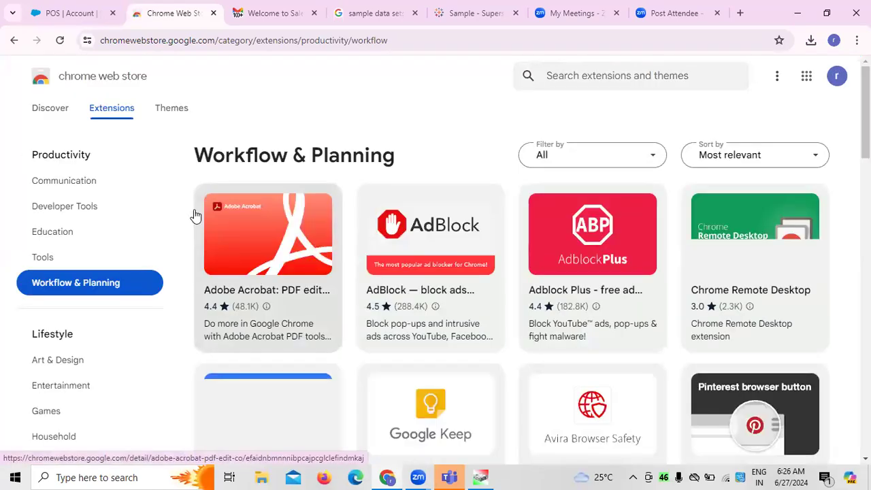
pyautogui.scroll(-3, 324, 168)
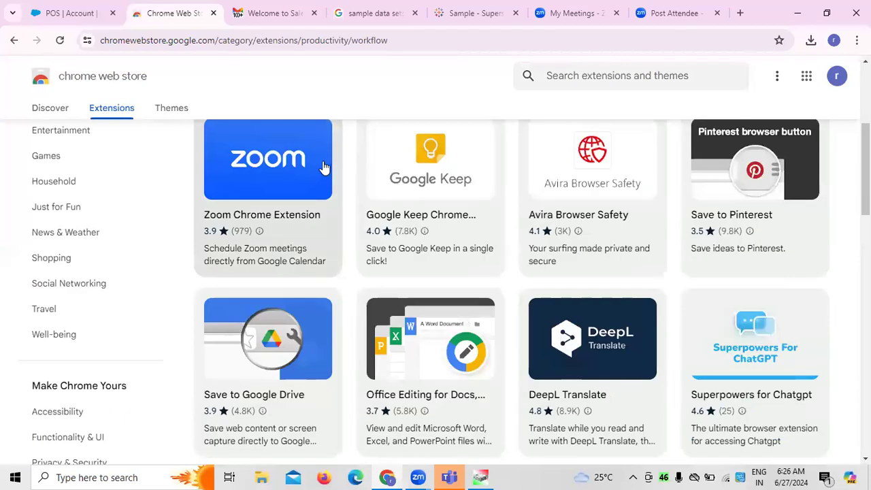
pyautogui.scroll(3, 233, 161)
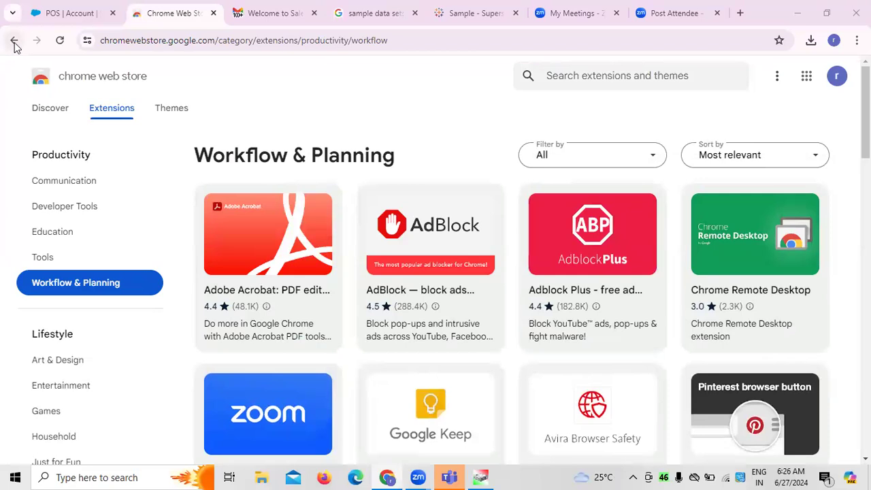
pyautogui.click(15, 43)
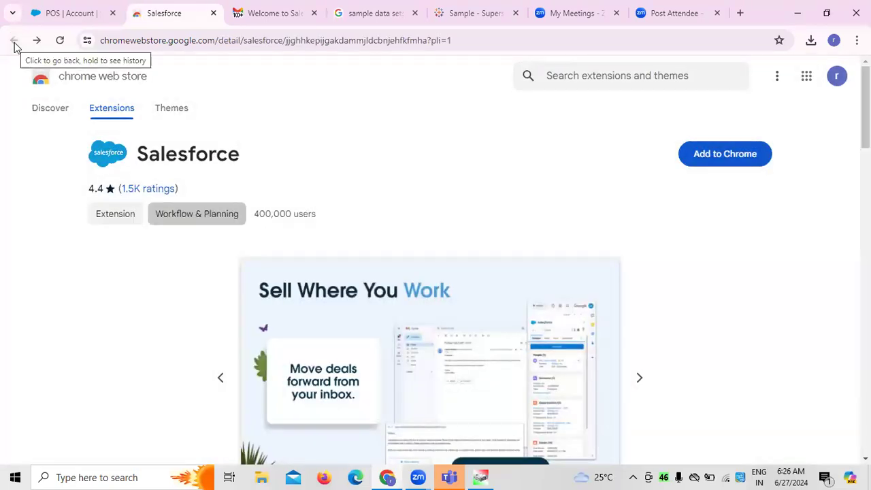
pyautogui.click(124, 225)
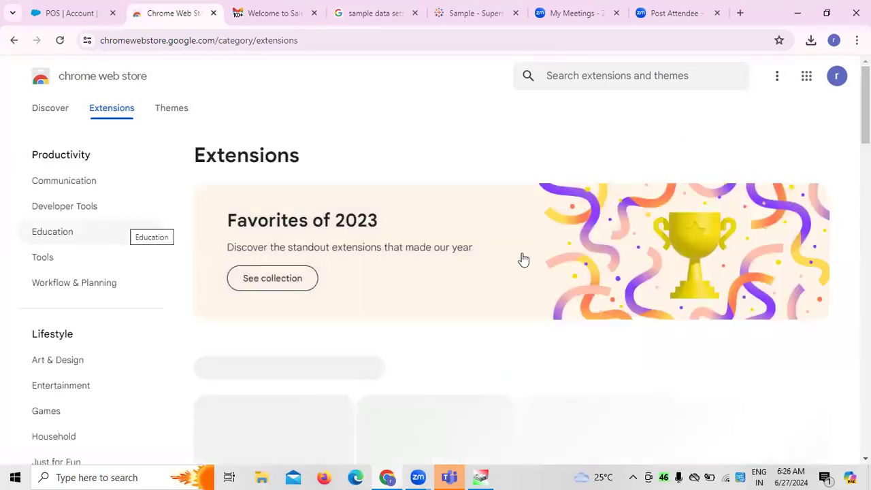
pyautogui.scroll(-6, 524, 257)
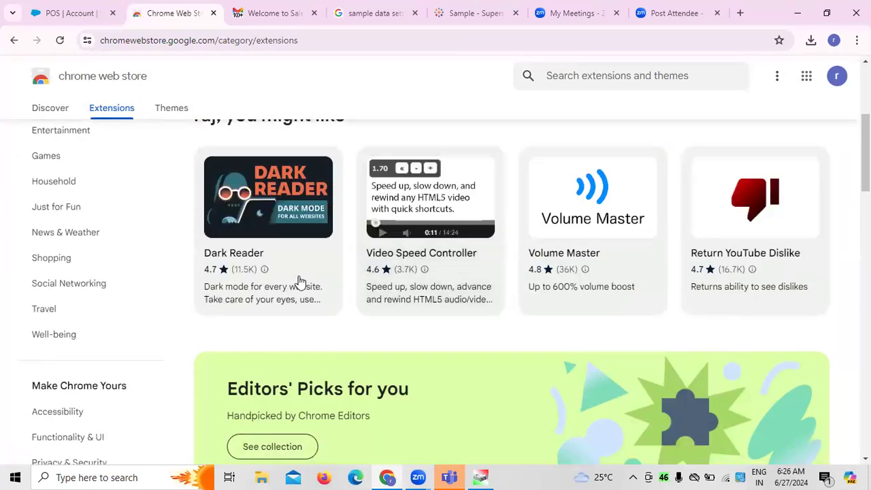
pyautogui.scroll(-1, 300, 281)
pyautogui.scroll(7, 300, 281)
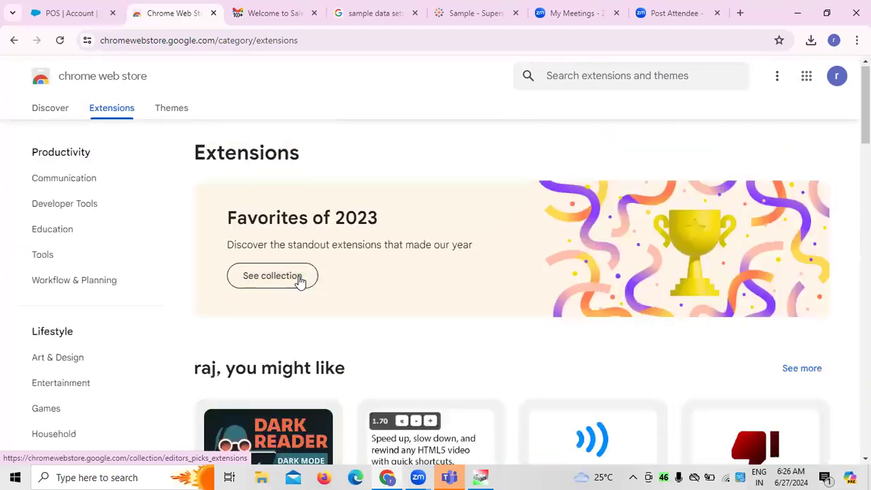
pyautogui.scroll(-4, 132, 382)
pyautogui.scroll(-3, 136, 391)
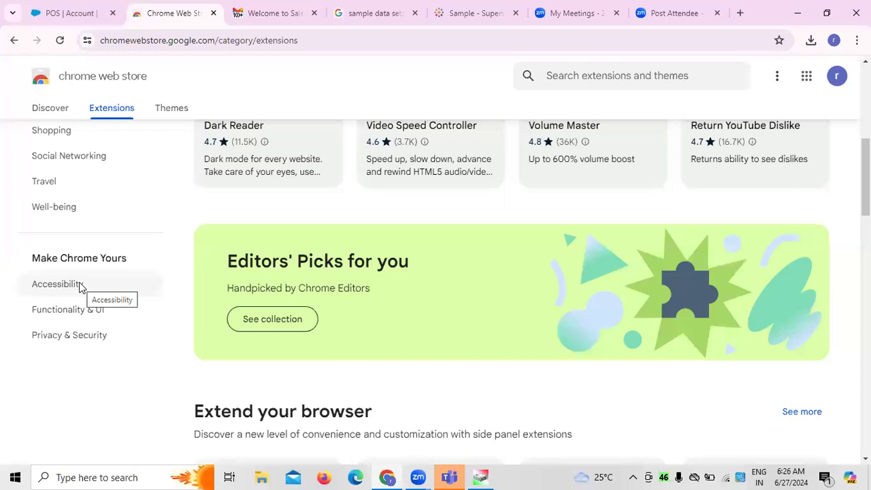
pyautogui.click(79, 287)
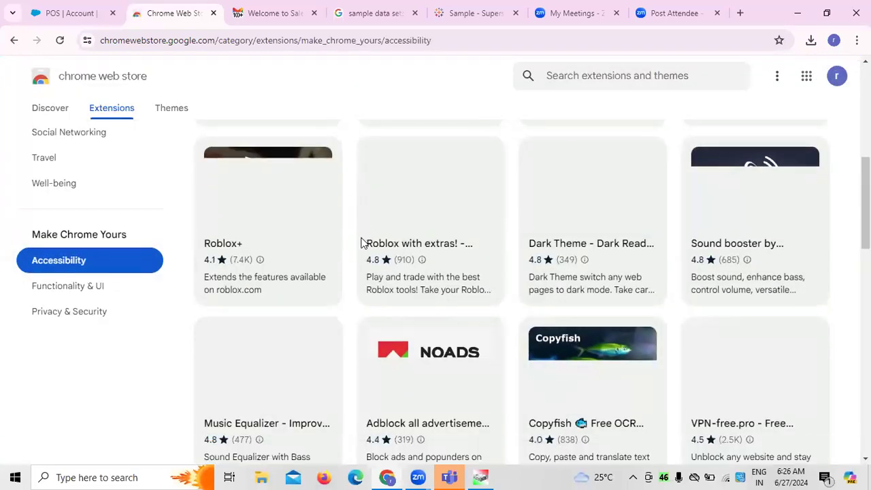
pyautogui.click(14, 41)
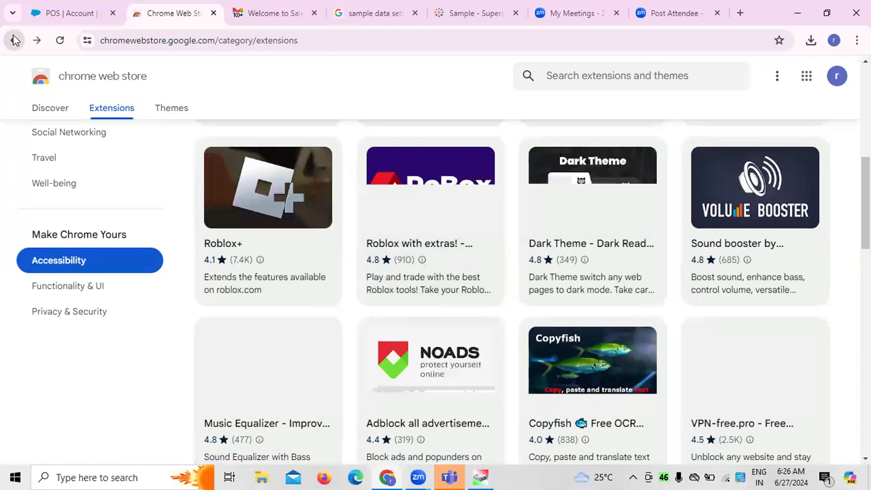
pyautogui.click(16, 41)
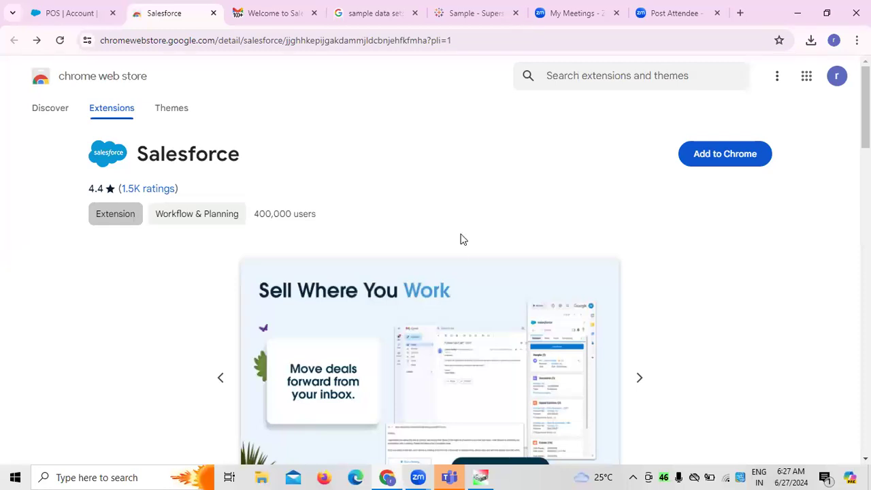
# Look over the extension's Overview, then return to the 'POS | Account' tab
pyautogui.scroll(-5, 461, 239)
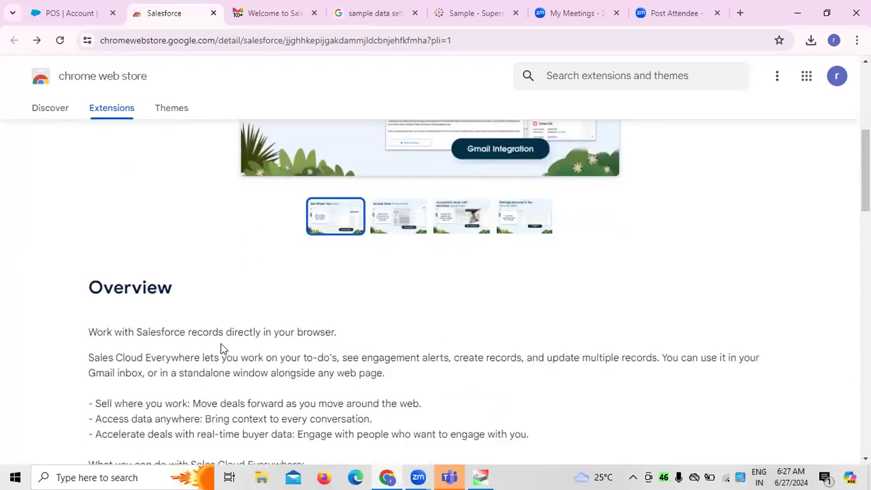
pyautogui.scroll(6, 221, 349)
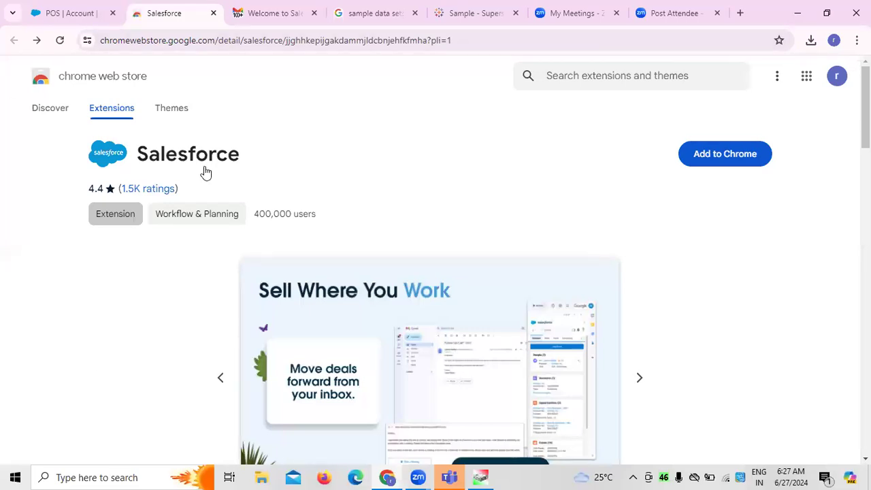
pyautogui.click(68, 16)
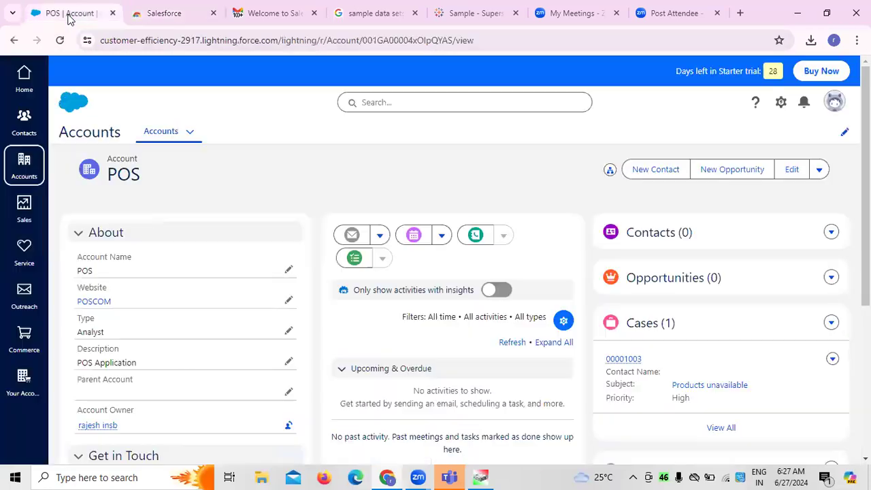
# Check the email options, then bring up the calendar and meeting availability options
pyautogui.click(380, 235)
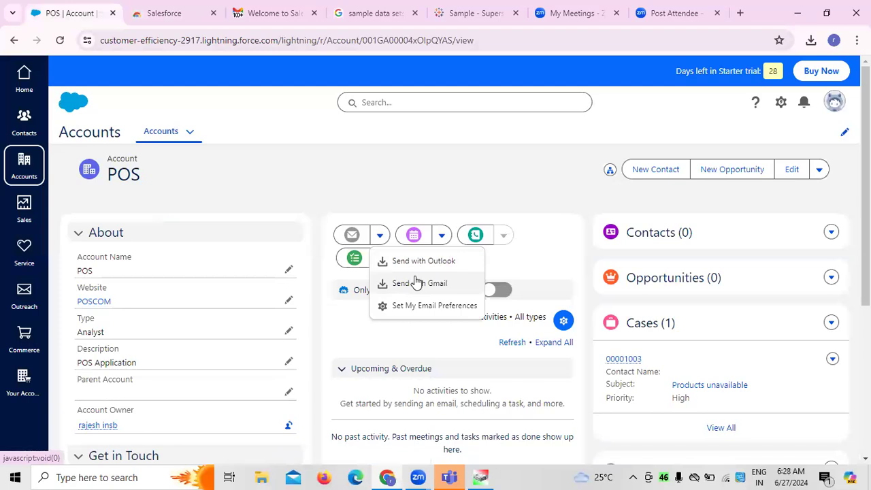
pyautogui.click(436, 163)
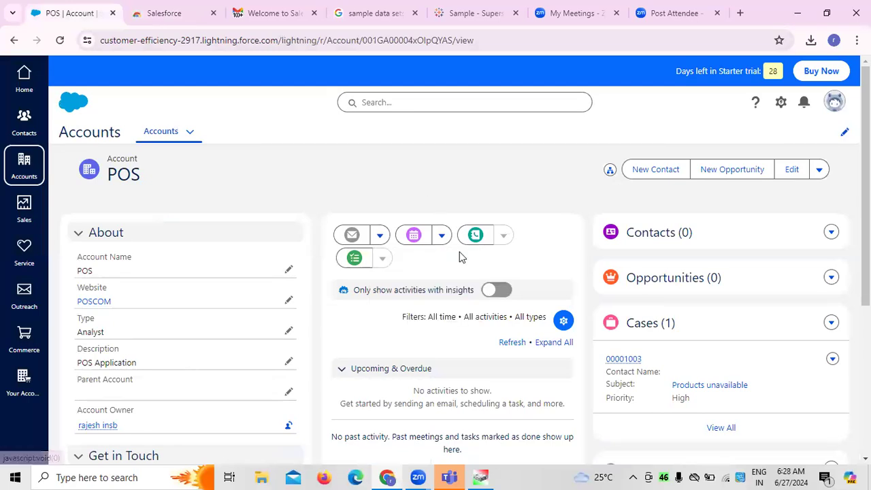
pyautogui.click(441, 236)
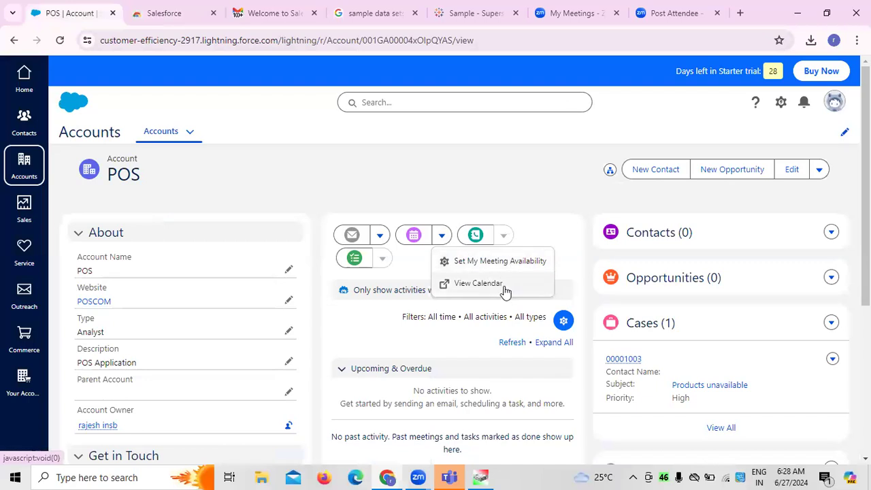
# Close the calendar options dropdown on the POS account record
pyautogui.click(517, 235)
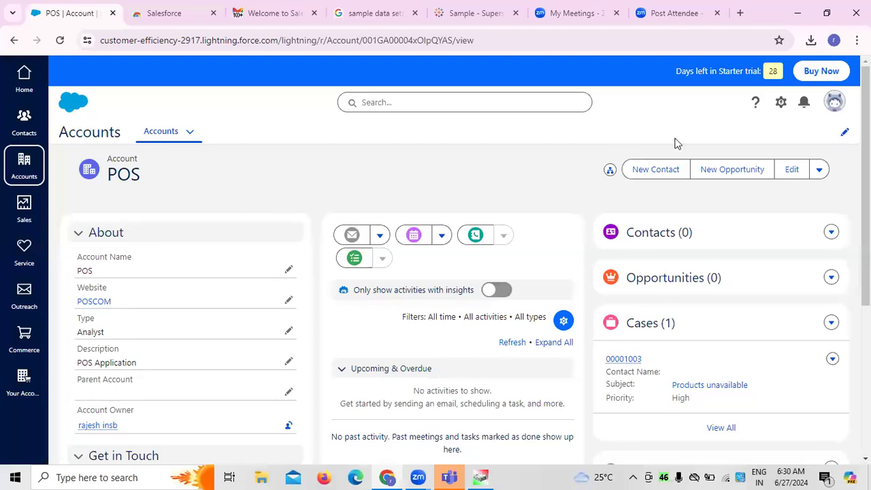
# Check the POS account's Files and History, then start a New Opportunity for it
pyautogui.scroll(-3, 469, 220)
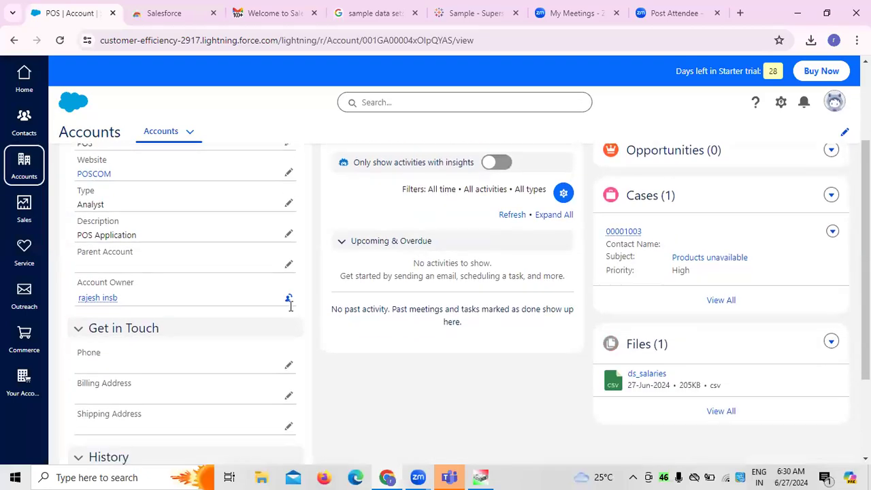
pyautogui.scroll(3, 196, 181)
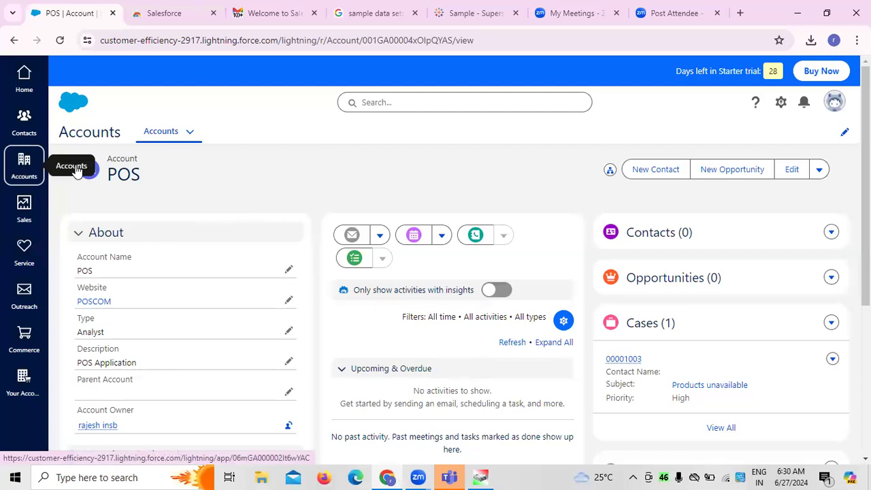
pyautogui.scroll(-4, 632, 277)
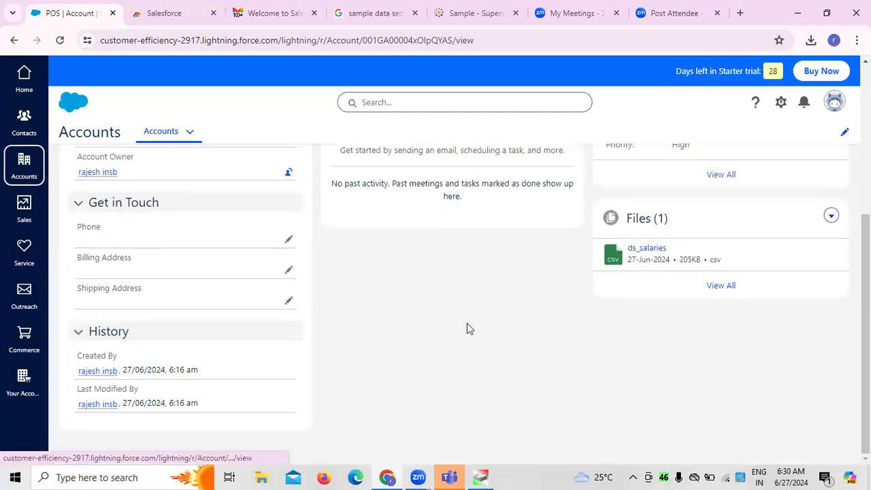
pyautogui.scroll(4, 467, 329)
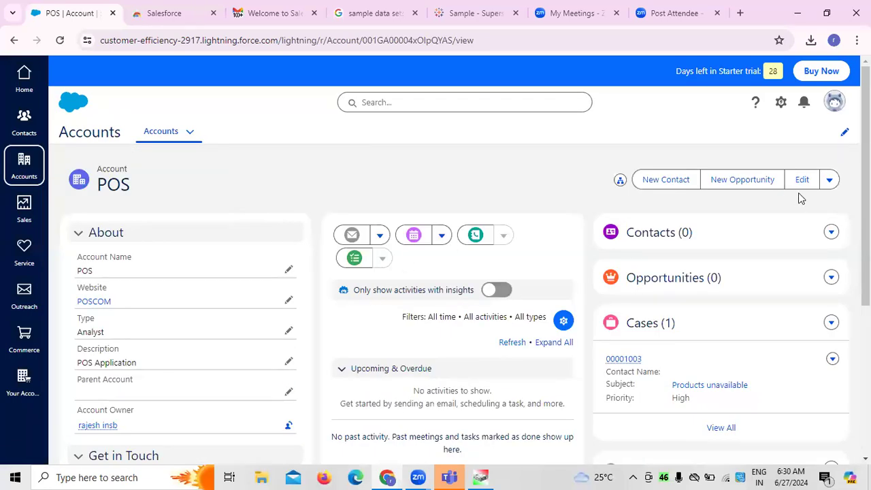
pyautogui.click(762, 184)
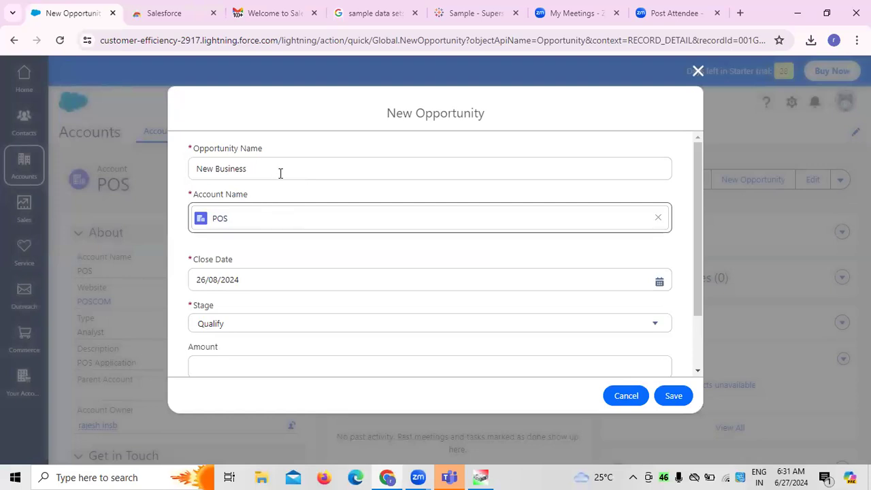
pyautogui.click(699, 71)
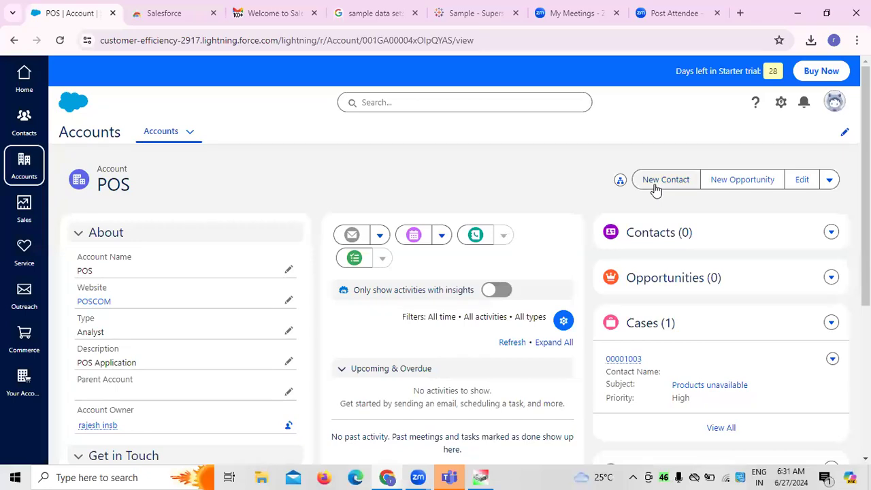
pyautogui.click(653, 184)
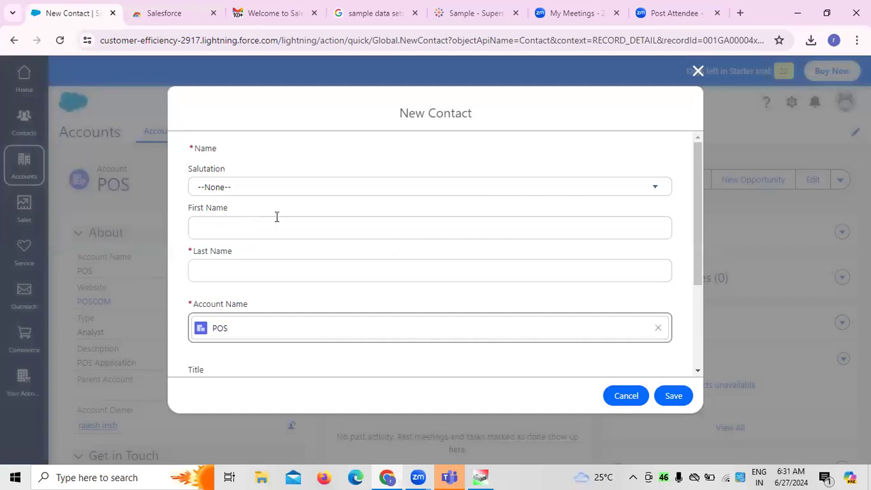
pyautogui.scroll(-2, 275, 217)
pyautogui.scroll(1, 275, 217)
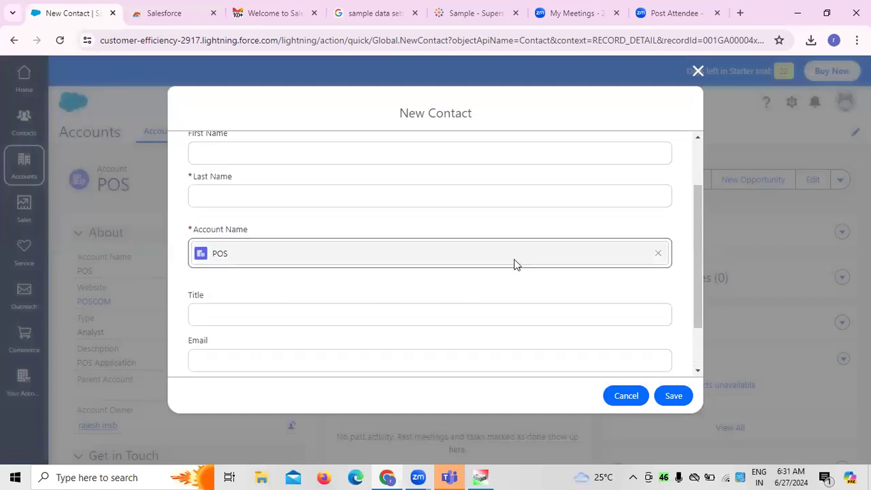
pyautogui.scroll(2, 316, 252)
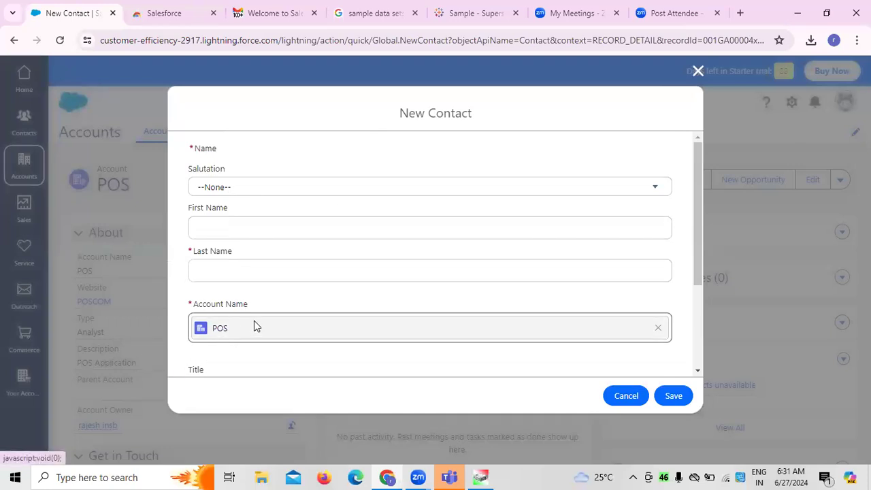
pyautogui.click(666, 191)
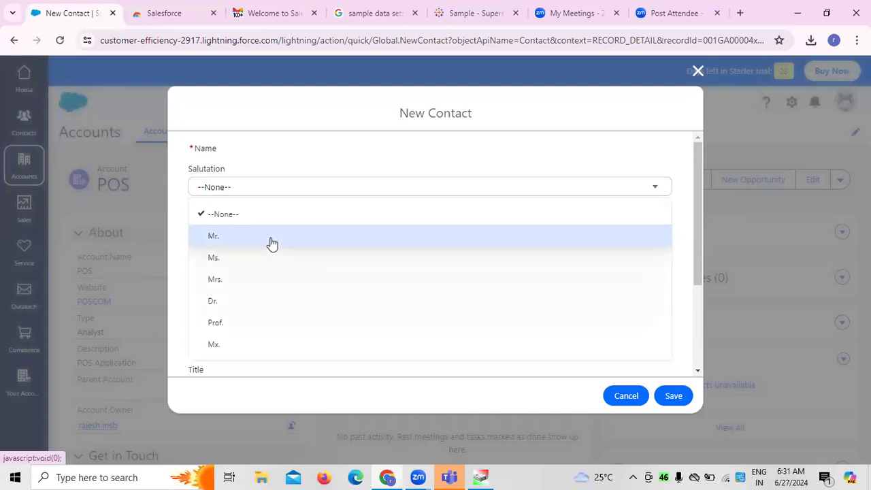
pyautogui.click(270, 237)
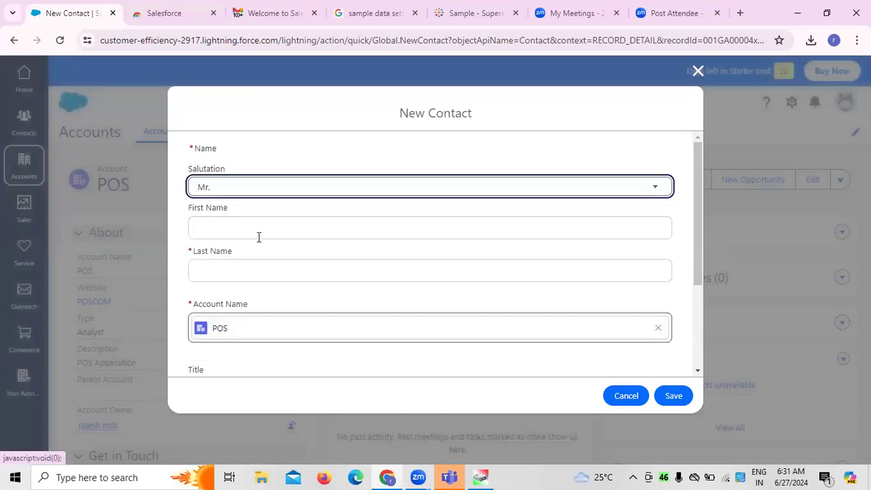
pyautogui.scroll(-2, 259, 238)
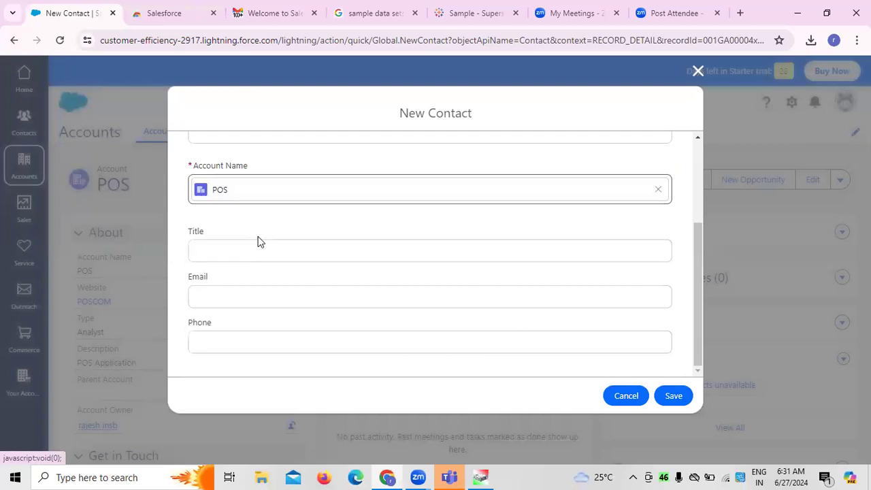
pyautogui.scroll(2, 259, 242)
pyautogui.click(624, 397)
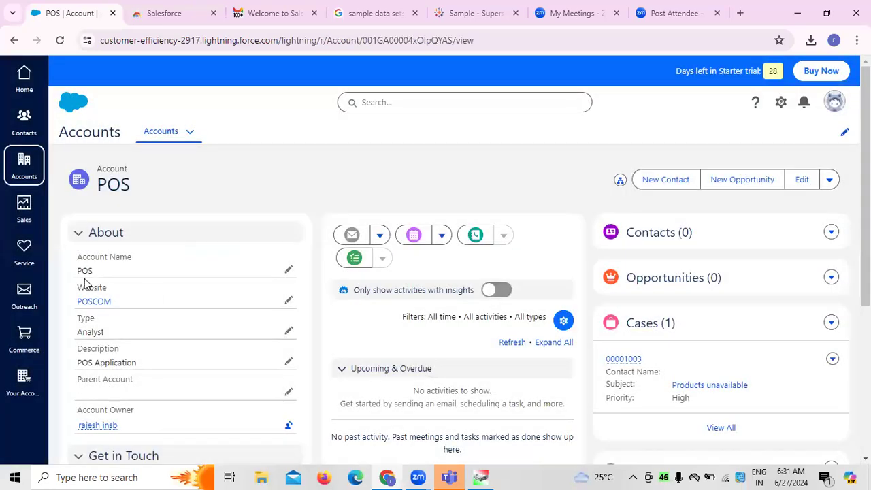
# Toggle the About and Get in Touch sections, then bring up the Accounts tab menu
pyautogui.click(78, 235)
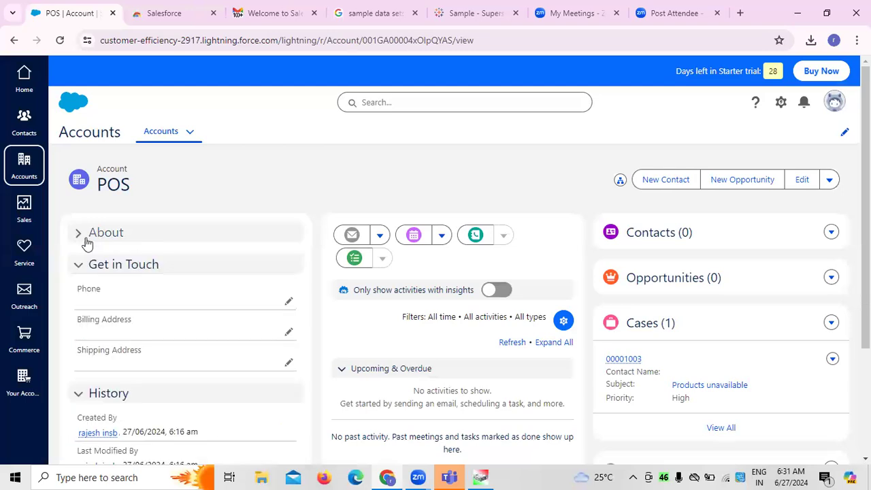
pyautogui.click(82, 267)
pyautogui.click(79, 233)
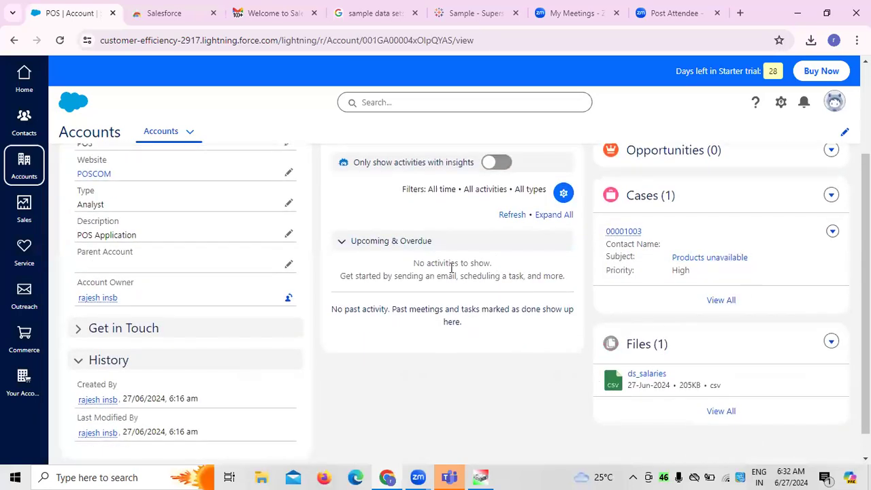
pyautogui.scroll(2, 245, 322)
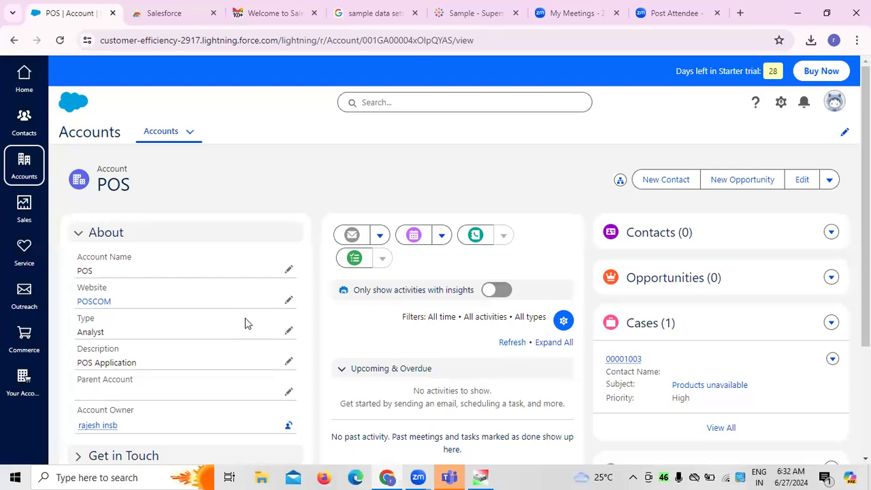
pyautogui.click(190, 133)
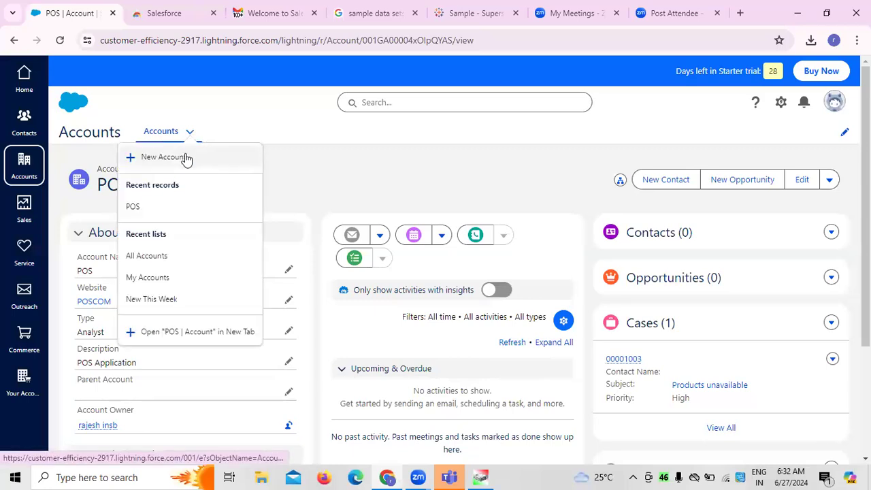
# Start a new account with POS as its Parent Account
pyautogui.click(187, 158)
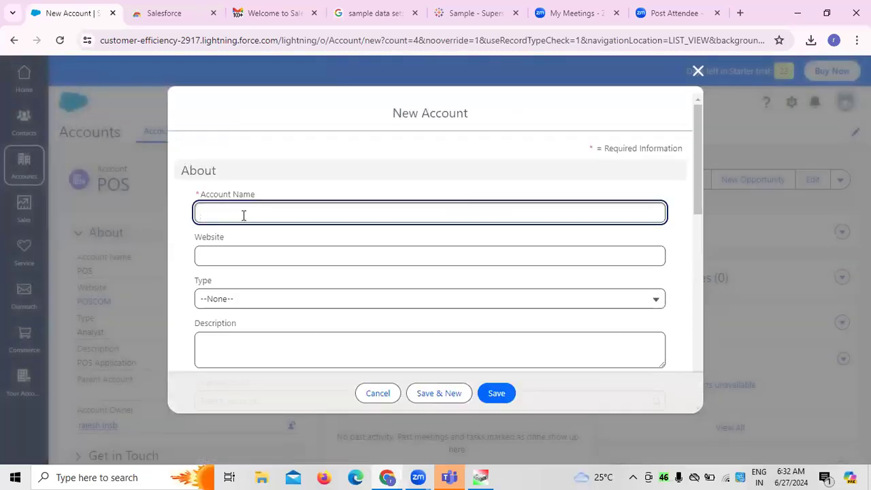
pyautogui.scroll(-3, 242, 218)
pyautogui.click(255, 211)
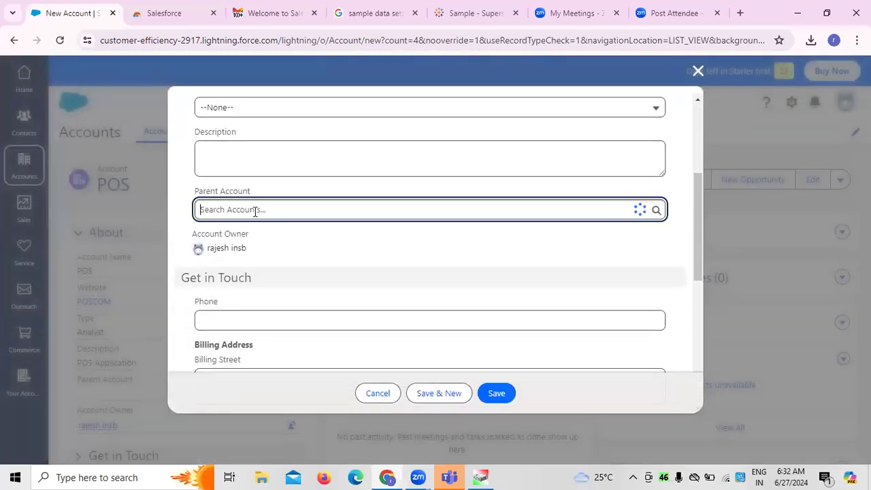
pyautogui.click(231, 257)
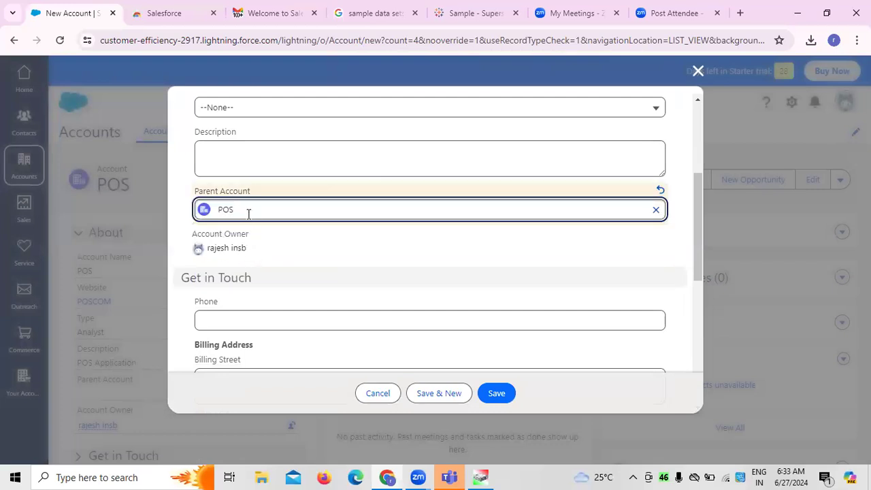
pyautogui.press('Return')
# Enter account name 'inventory control' and website 'vnnbnb'
pyautogui.click(248, 214)
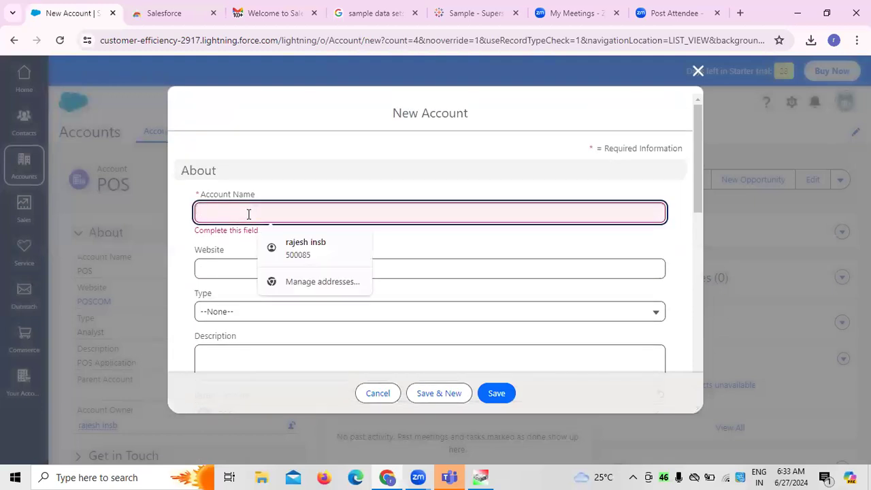
pyautogui.write('invens')
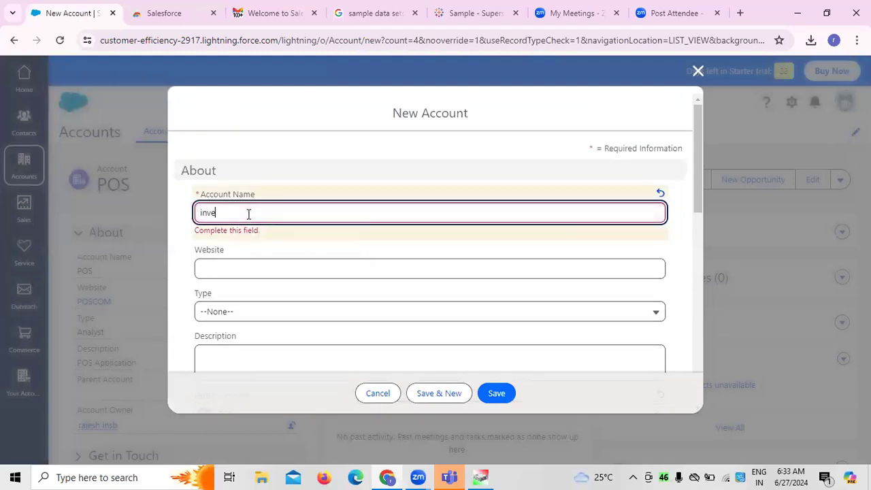
pyautogui.press('BackSpace')
pyautogui.press('BackSpace')
pyautogui.write('rto')
pyautogui.press('BackSpace')
pyautogui.write('ory control')
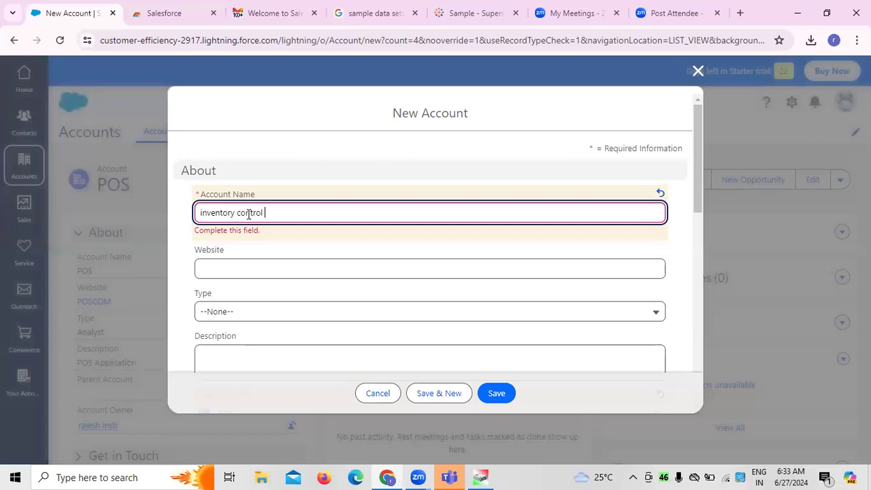
pyautogui.click(256, 272)
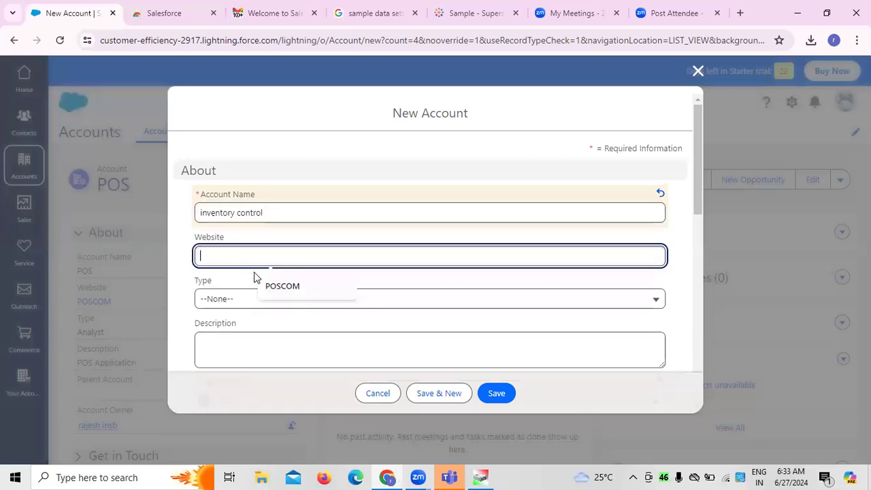
pyautogui.write('vnnbnb')
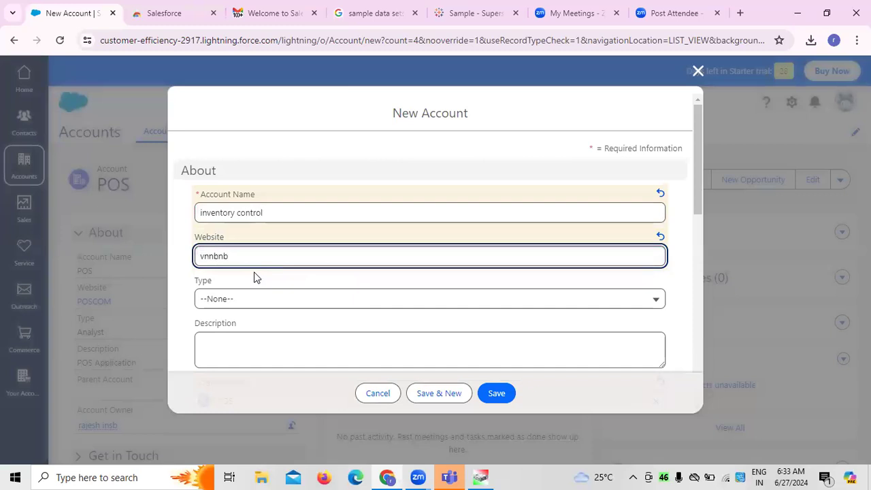
# Set the account Type to Other
pyautogui.click(259, 300)
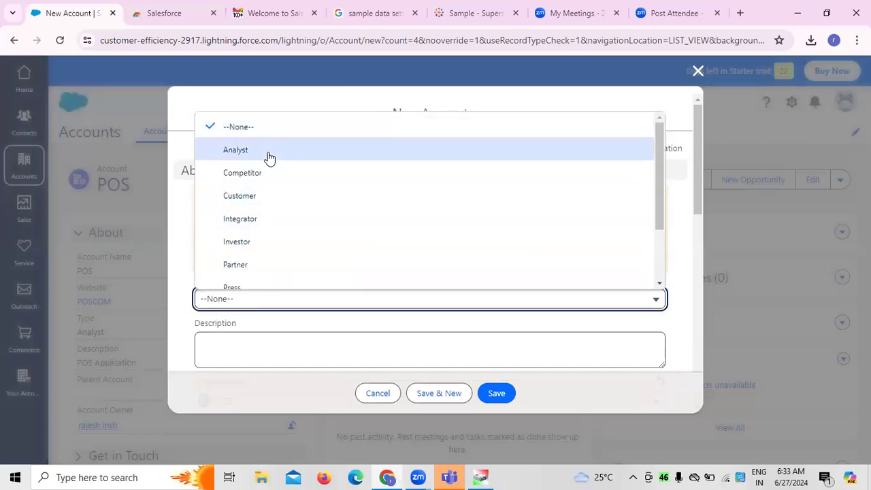
pyautogui.scroll(-2, 270, 157)
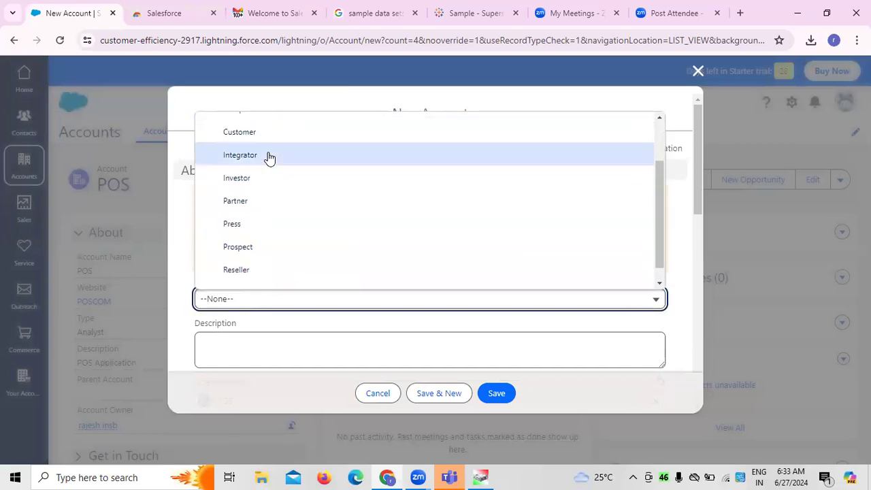
pyautogui.scroll(-1, 269, 157)
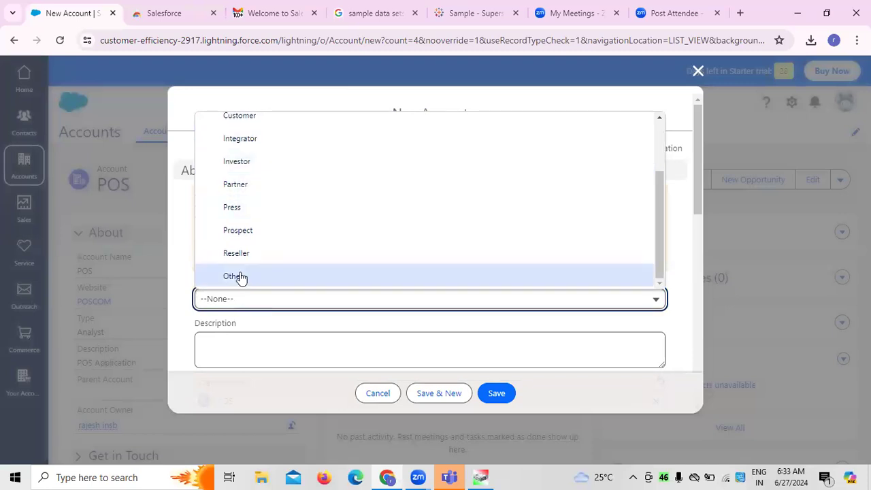
pyautogui.click(239, 276)
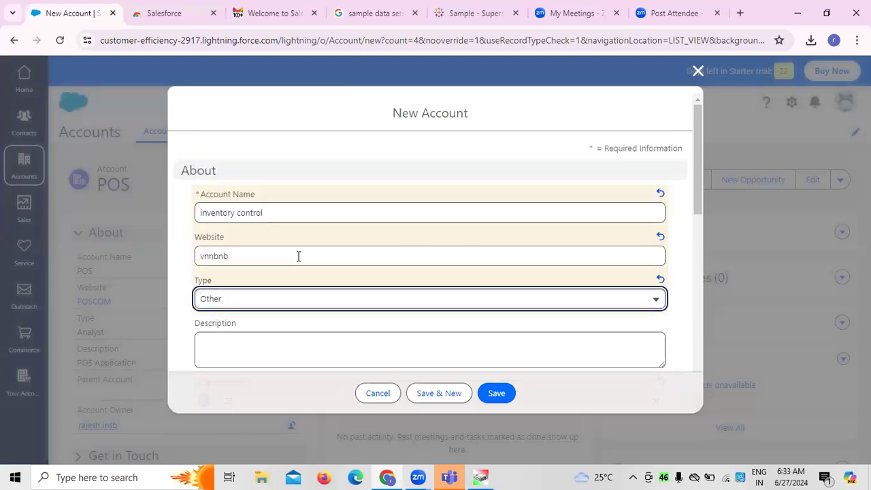
pyautogui.scroll(-1, 304, 283)
pyautogui.click(249, 276)
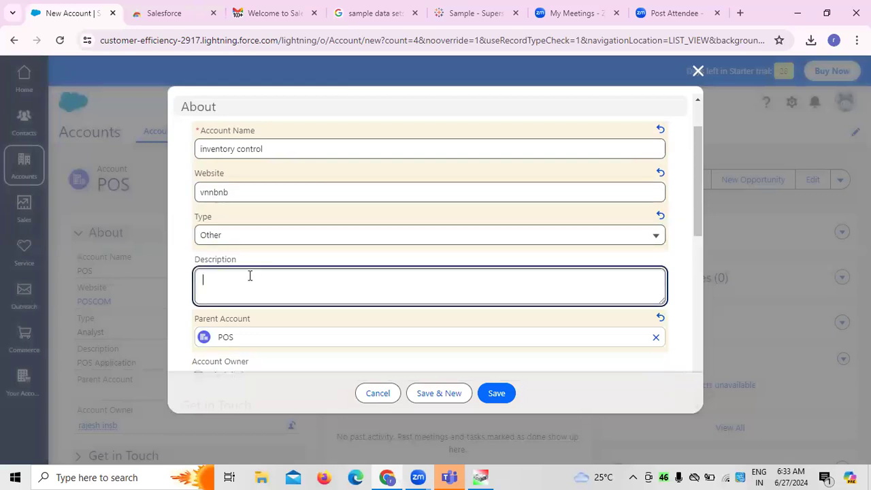
# Enter a description about managing inventory stock position among all the retail stores
pyautogui.write('Manag')
pyautogui.press('BackSpace')
pyautogui.press('BackSpace')
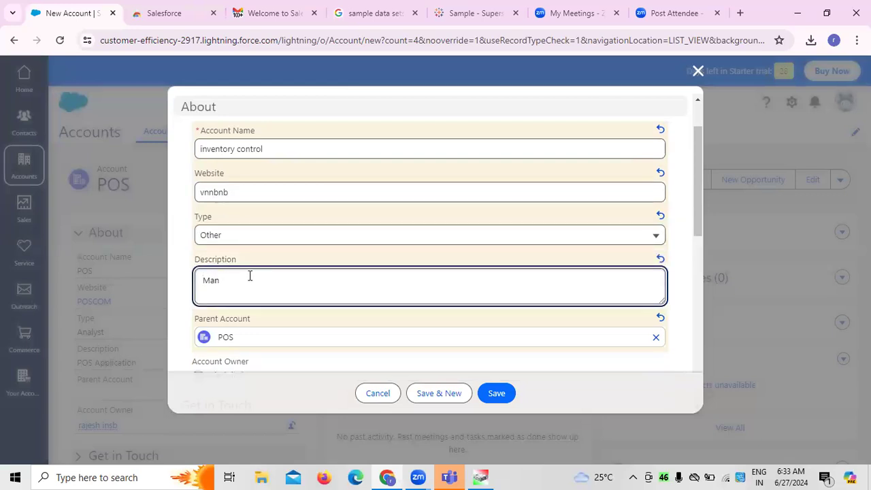
pyautogui.write('aging thei')
pyautogui.press('BackSpace')
pyautogui.press('BackSpace')
pyautogui.write('e inventory')
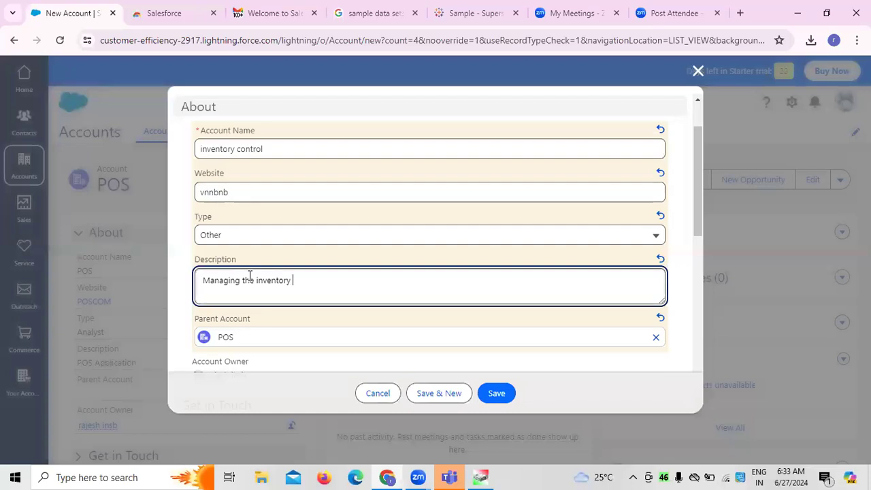
pyautogui.write(' i.e stco')
pyautogui.press('BackSpace')
pyautogui.press('BackSpace')
pyautogui.write('ock position')
pyautogui.write('with in the retail')
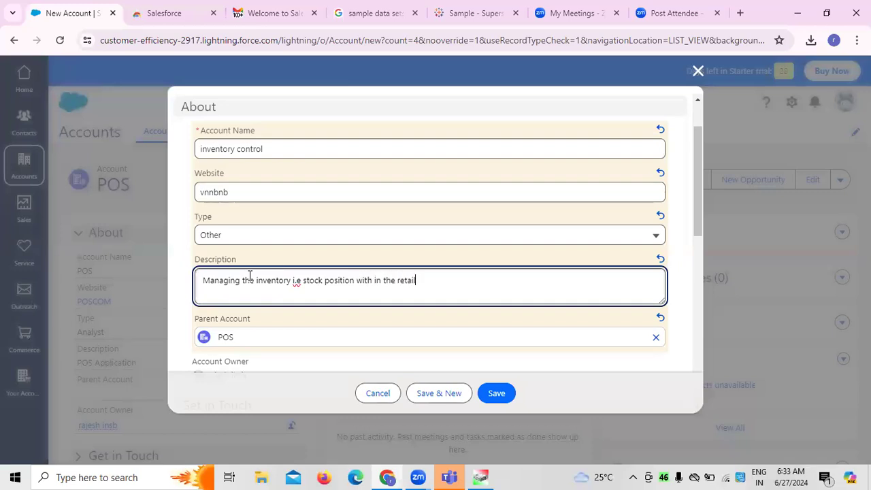
pyautogui.press('Left')
pyautogui.press('Left')
pyautogui.press('Left')
pyautogui.press('Left')
pyautogui.press('Left')
pyautogui.press('Left')
pyautogui.write('or among all the')
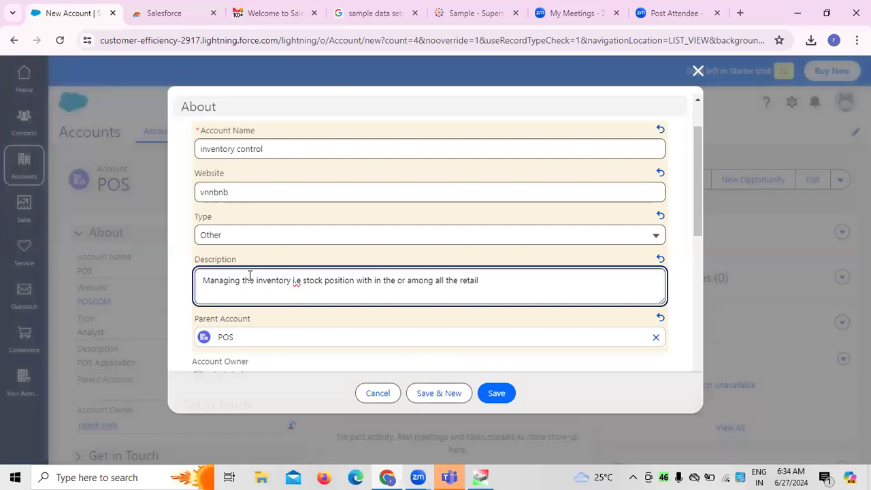
pyautogui.press('Right')
pyautogui.press('Right')
pyautogui.press('Right')
pyautogui.write('stores')
# Confirm the POS parent account and save the inventory control account
pyautogui.moveTo(696, 213); pyautogui.dragTo(697, 184)
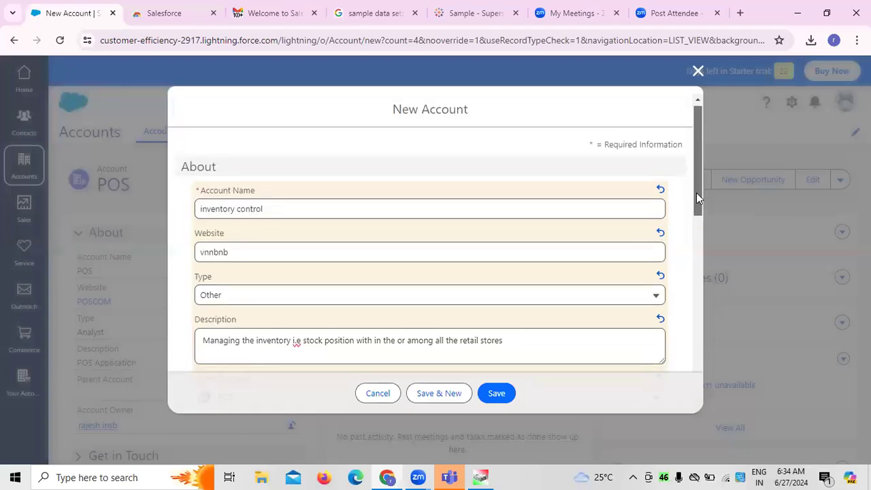
pyautogui.moveTo(696, 193); pyautogui.dragTo(702, 242)
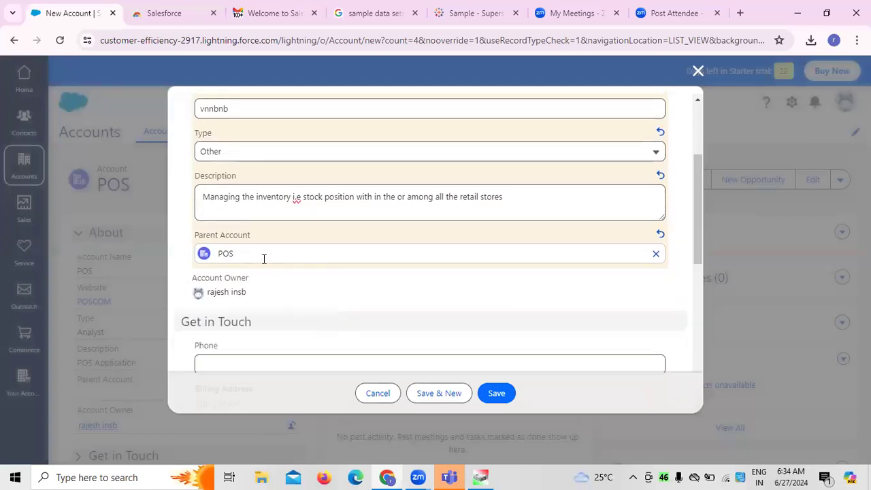
pyautogui.click(264, 259)
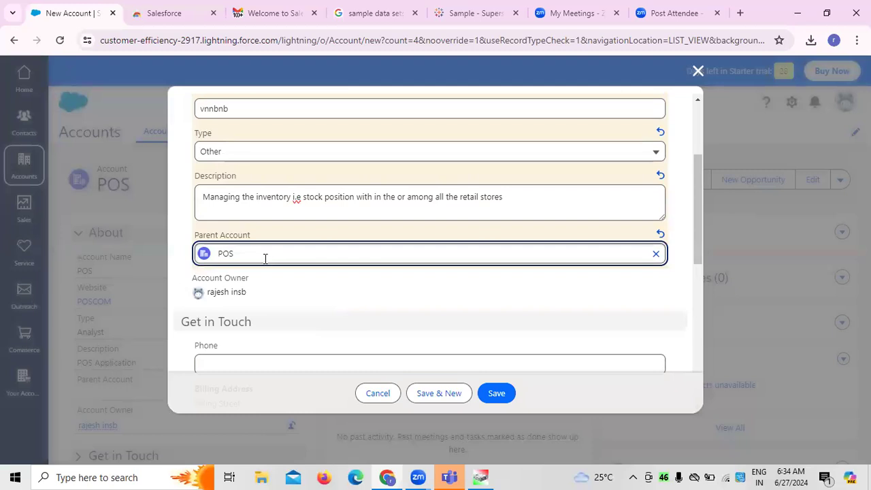
pyautogui.scroll(3, 265, 258)
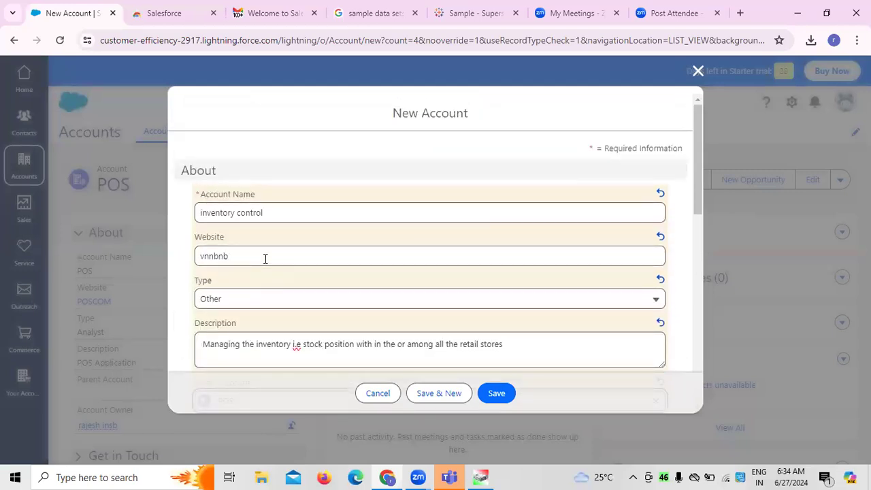
pyautogui.scroll(-4, 266, 258)
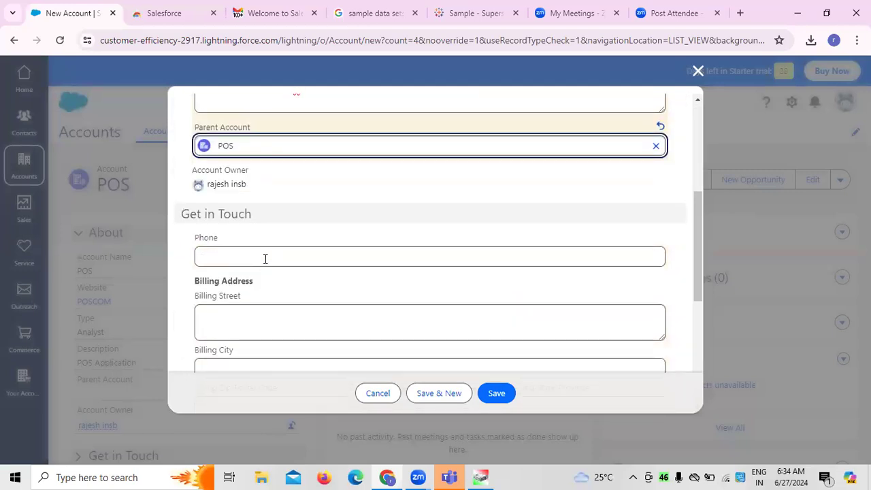
pyautogui.scroll(-5, 274, 259)
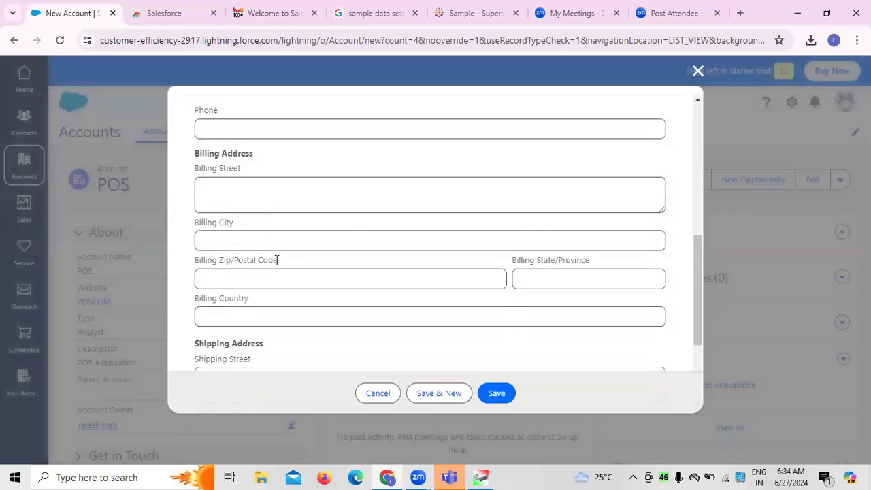
pyautogui.click(494, 395)
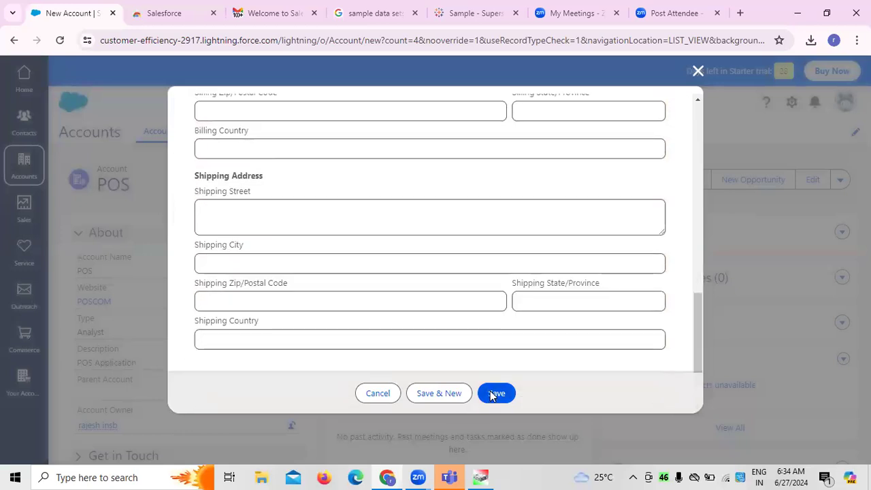
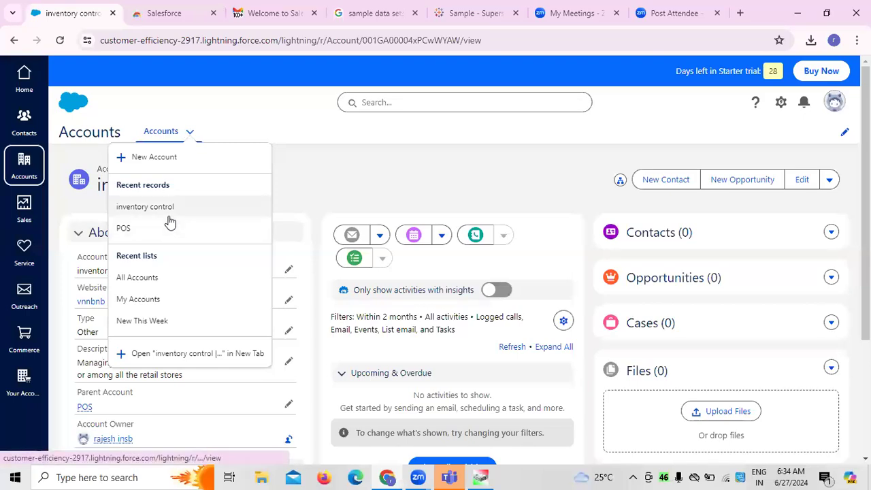
pyautogui.click(124, 229)
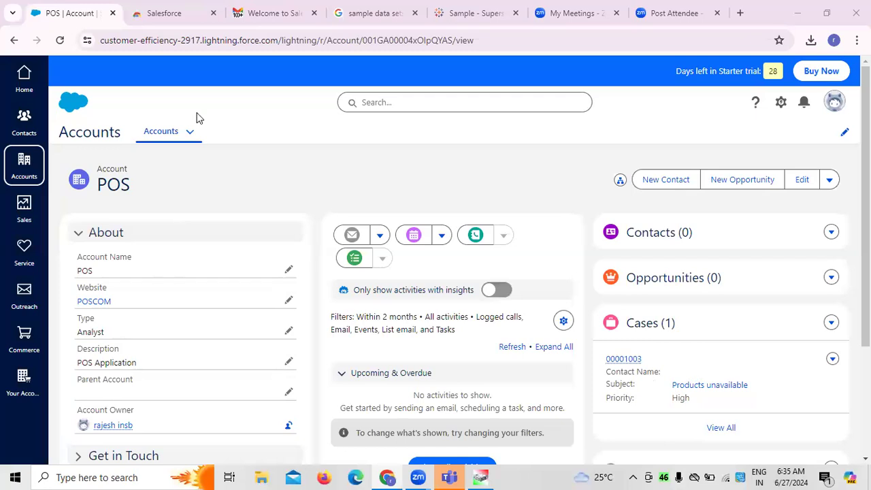
pyautogui.click(190, 133)
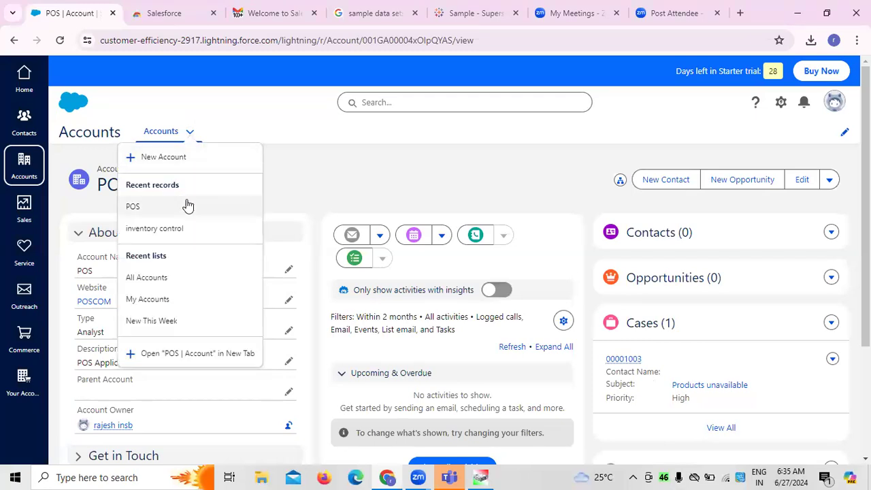
pyautogui.click(185, 228)
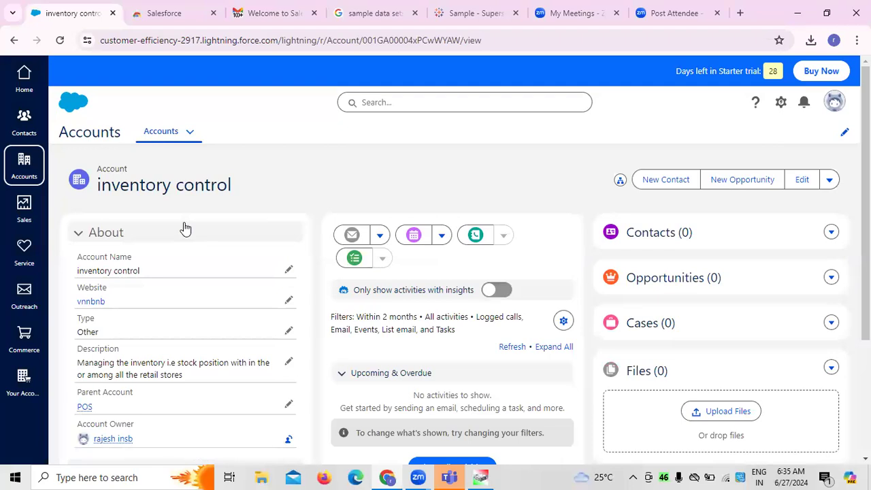
pyautogui.scroll(-1, 200, 282)
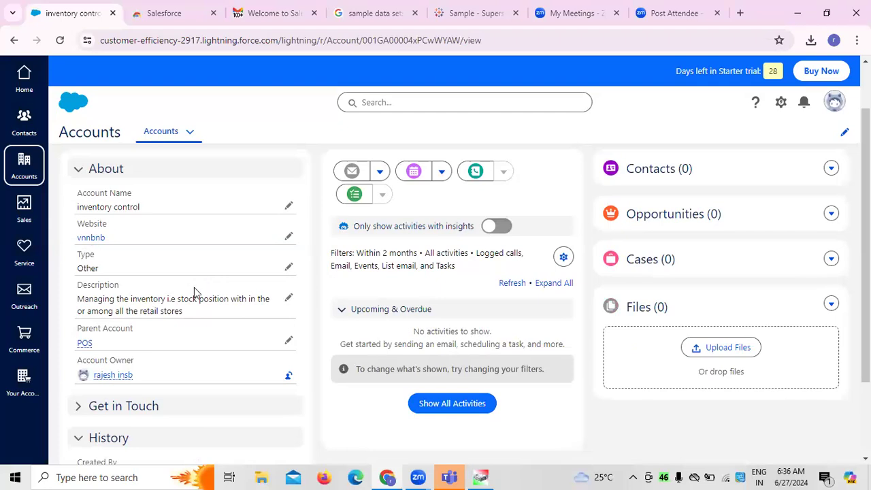
pyautogui.click(194, 134)
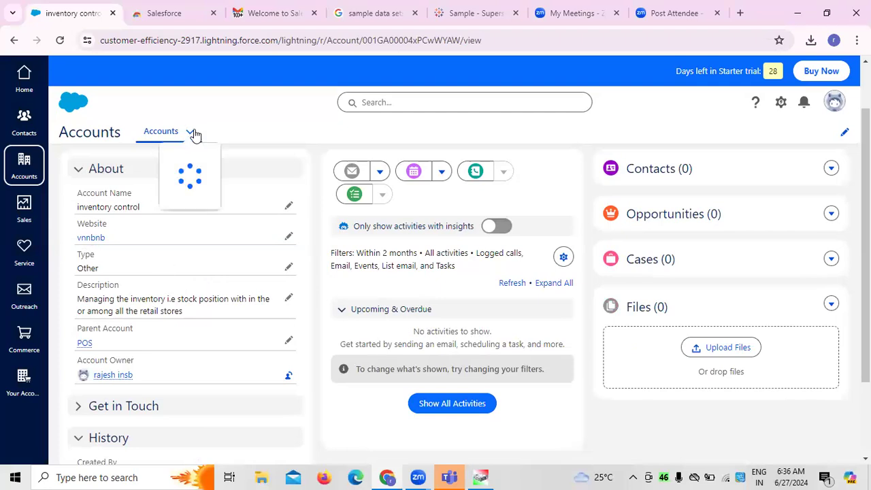
pyautogui.click(395, 101)
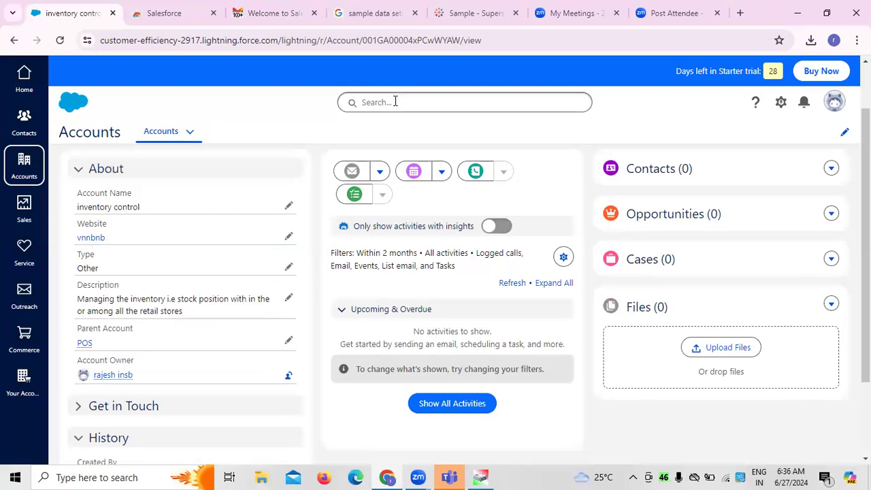
pyautogui.scroll(-2, 185, 275)
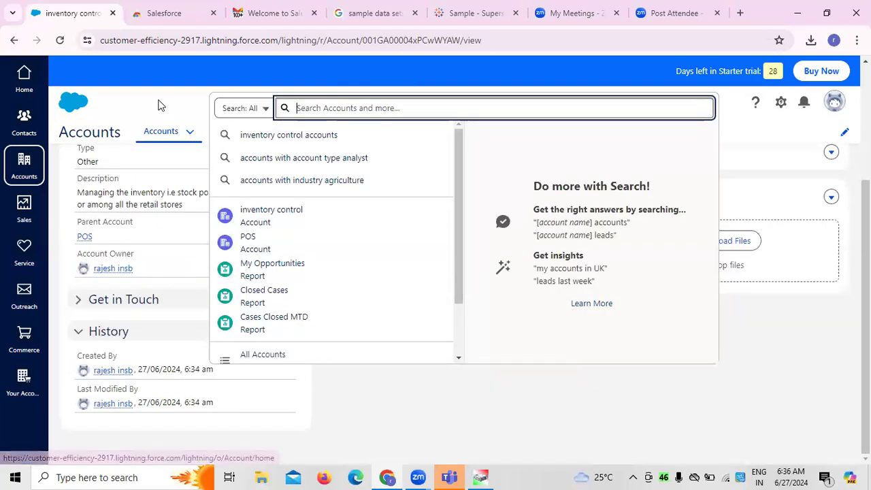
pyautogui.click(92, 284)
pyautogui.moveTo(88, 242)
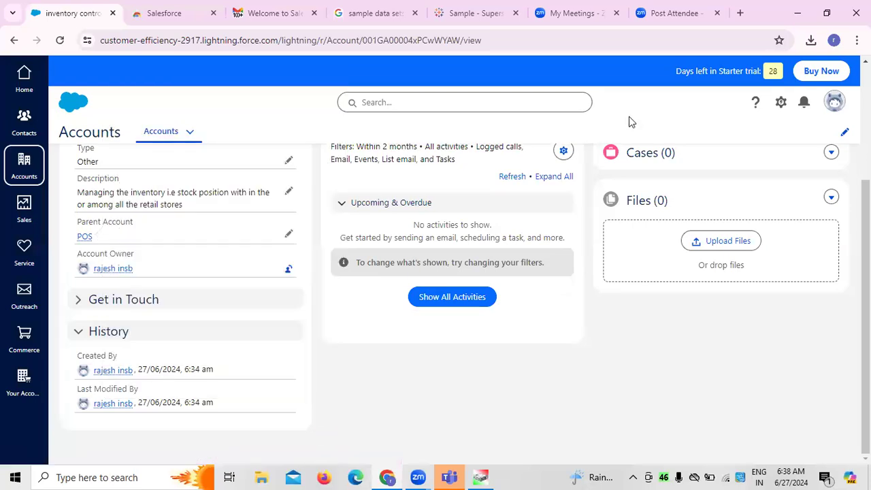
# Open the org's Quick Settings panel from the header gear and scroll to the Company options
pyautogui.click(781, 103)
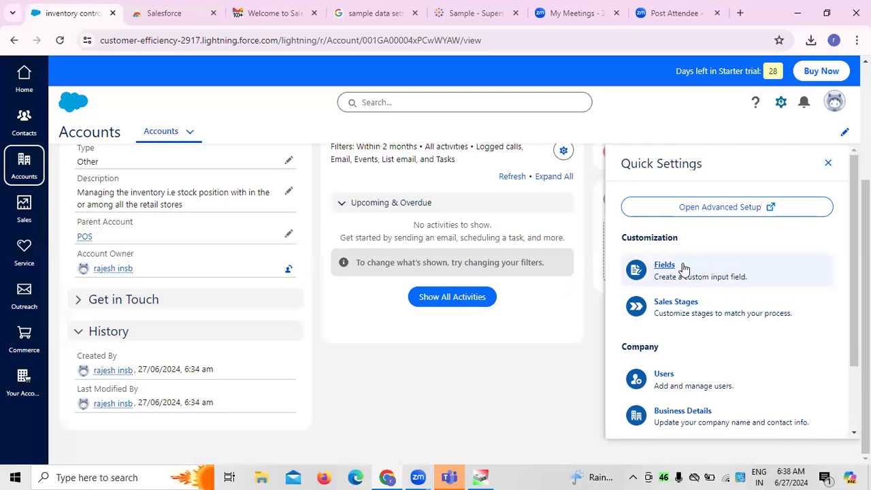
pyautogui.scroll(-2, 684, 269)
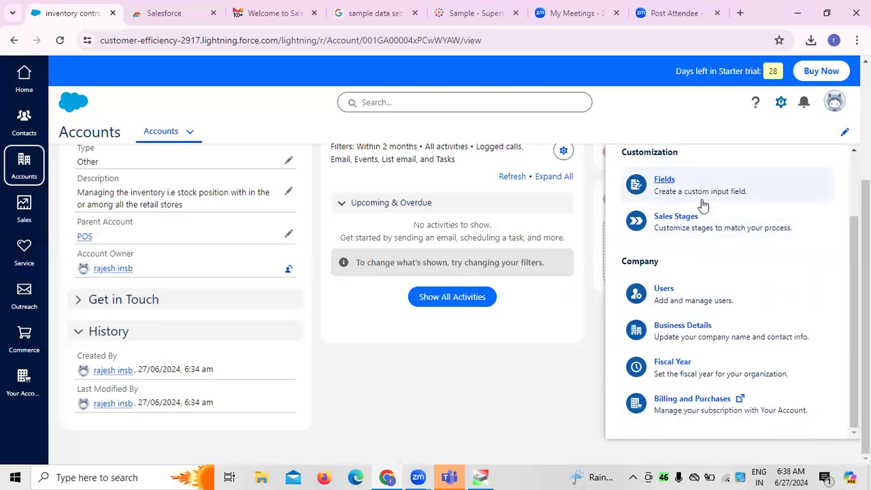
pyautogui.scroll(1, 703, 204)
pyautogui.scroll(-1, 703, 204)
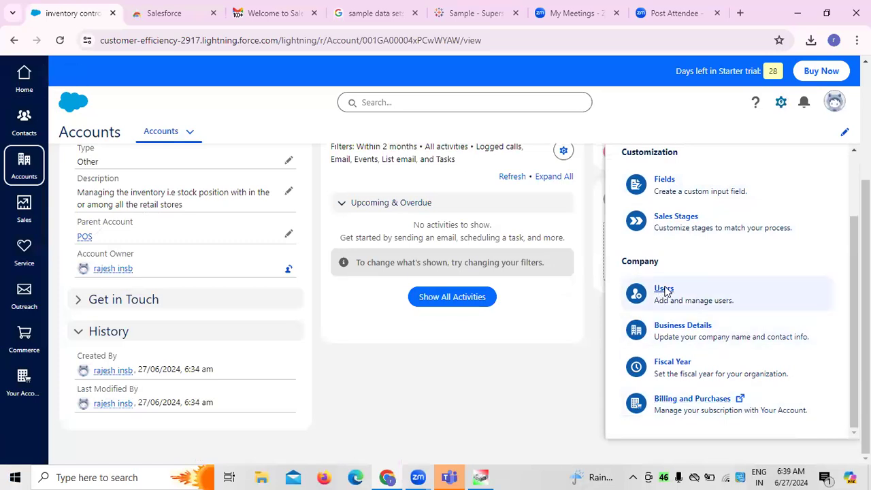
# Choose Users to open Invite your team and begin entering the new user's e-mail address
pyautogui.click(664, 289)
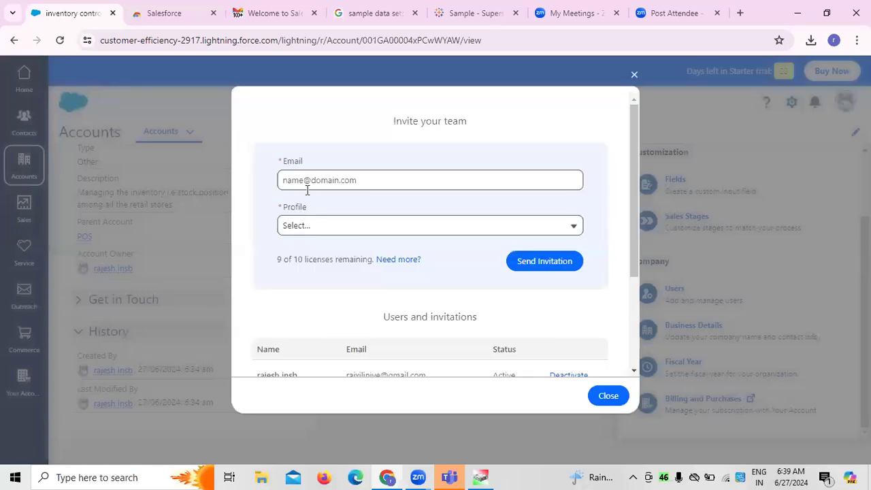
pyautogui.click(379, 180)
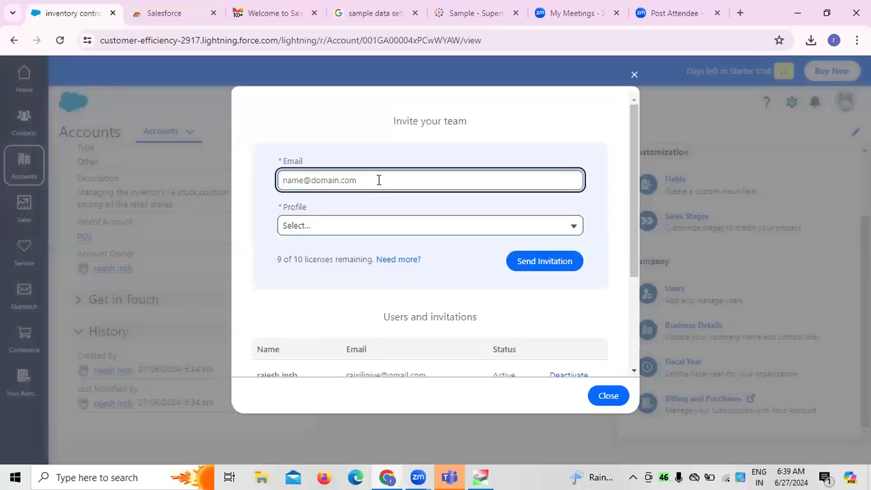
pyautogui.write('rsa')
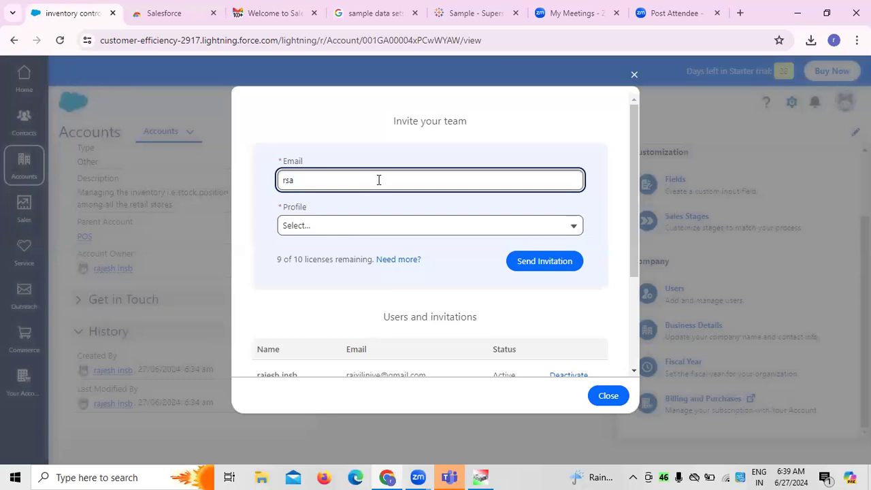
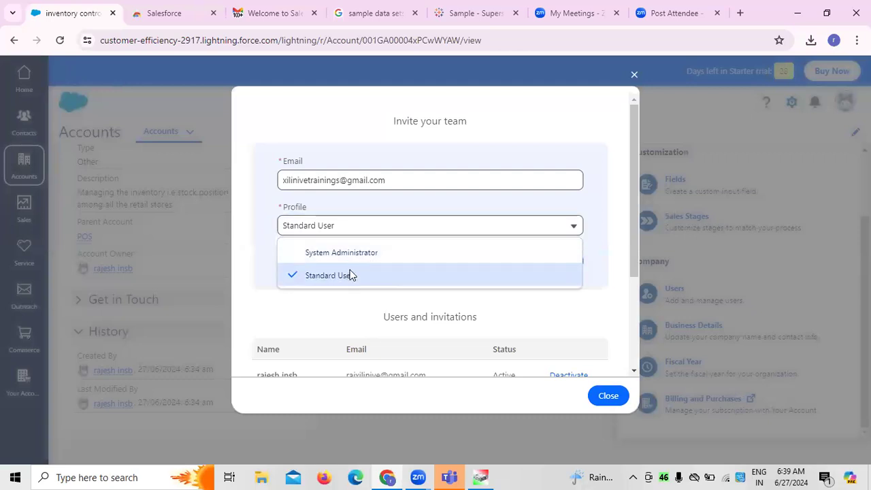
# Keep the Standard User profile and send the invitation to the teammate's e-mail address
pyautogui.click(349, 275)
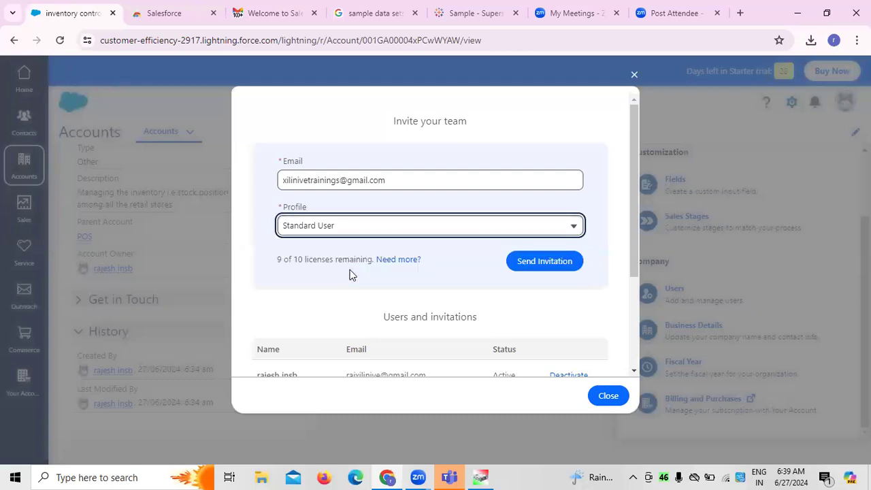
pyautogui.click(555, 262)
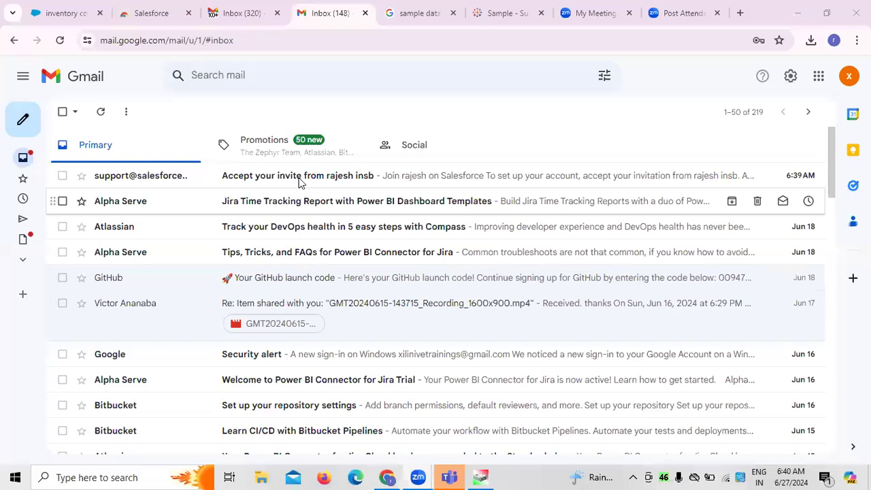
# Open the Salesforce 'Accept your invite' e-mail, read through it, and accept the invitation
pyautogui.click(294, 175)
pyautogui.scroll(-4, 481, 286)
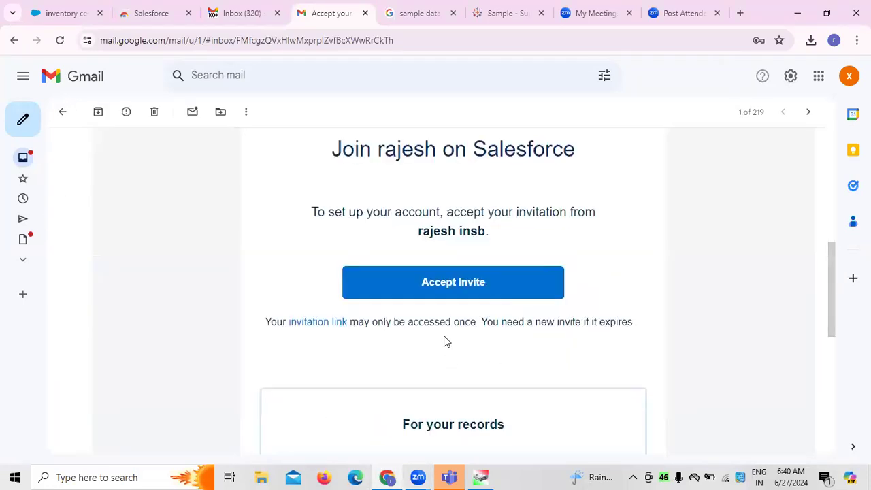
pyautogui.scroll(-2, 470, 290)
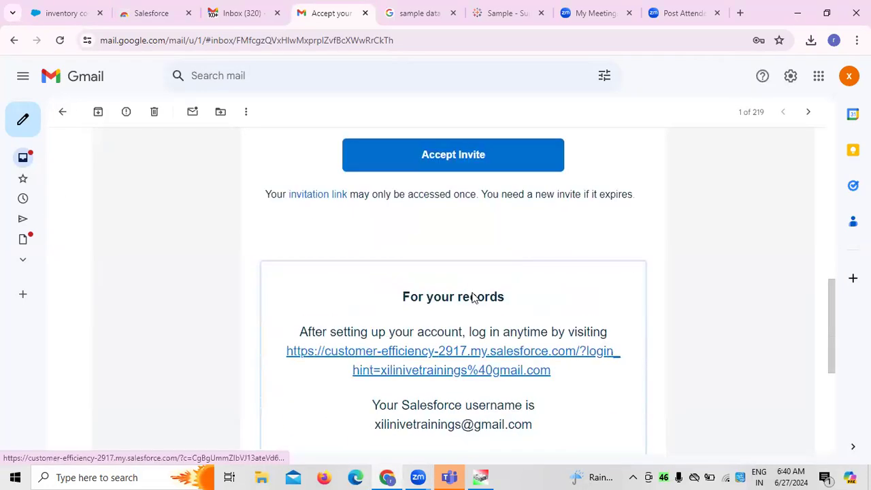
pyautogui.scroll(1, 470, 320)
pyautogui.scroll(-3, 480, 282)
pyautogui.scroll(3, 482, 285)
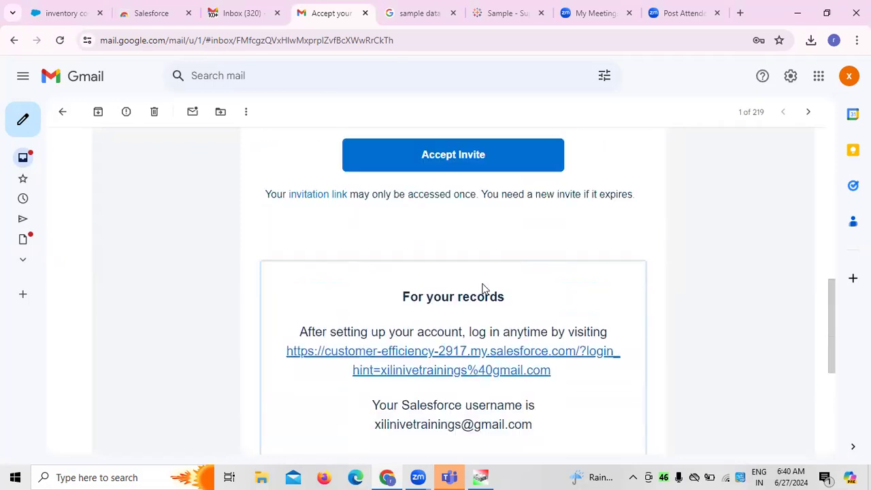
pyautogui.scroll(1, 477, 303)
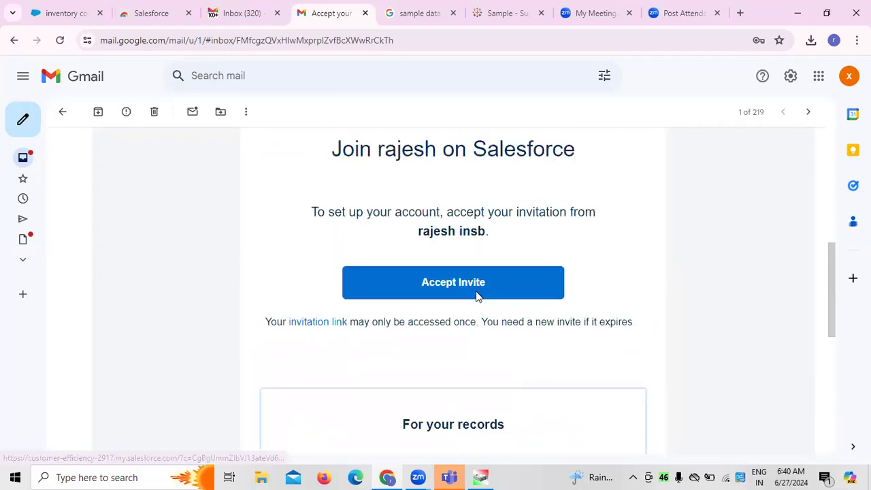
pyautogui.click(478, 295)
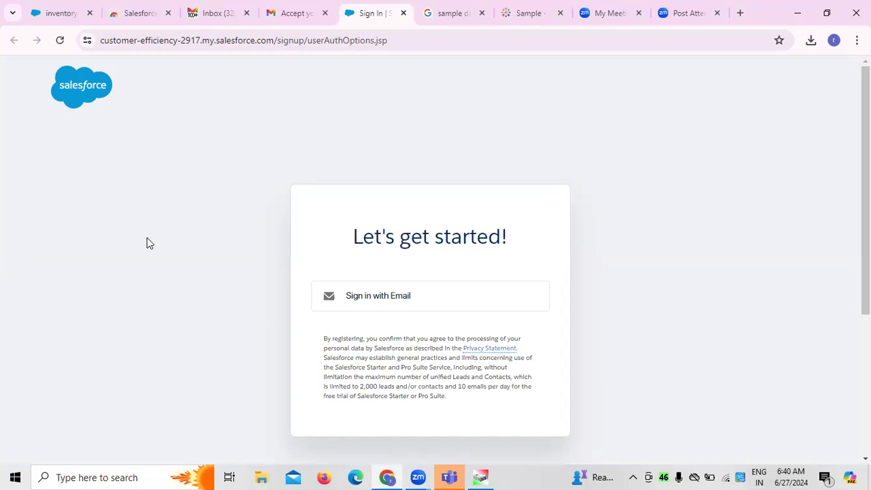
# Sign up with e-mail, enter the new user's first and last name, fix the typo, and continue
pyautogui.scroll(-3, 241, 261)
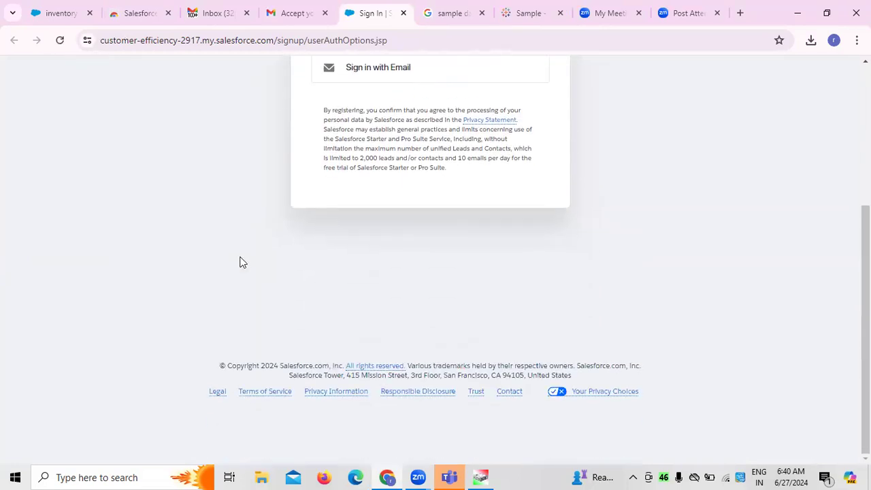
pyautogui.scroll(2, 415, 196)
pyautogui.click(416, 197)
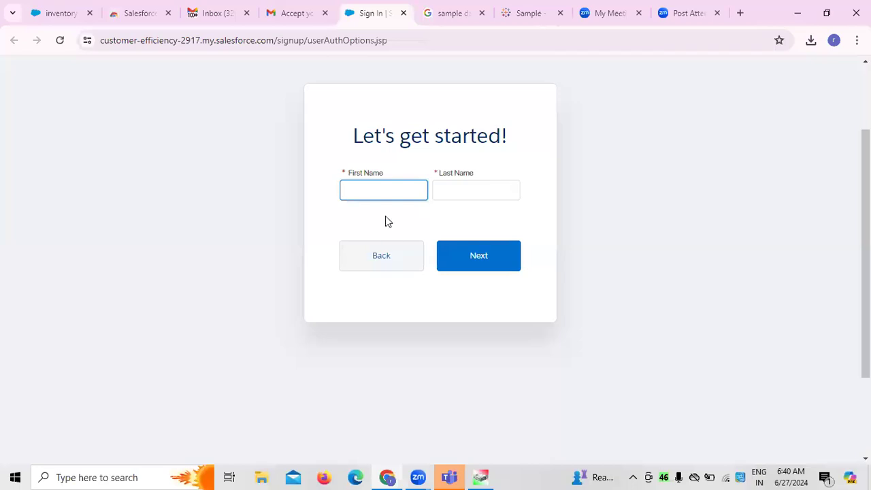
pyautogui.write('xiliniver')
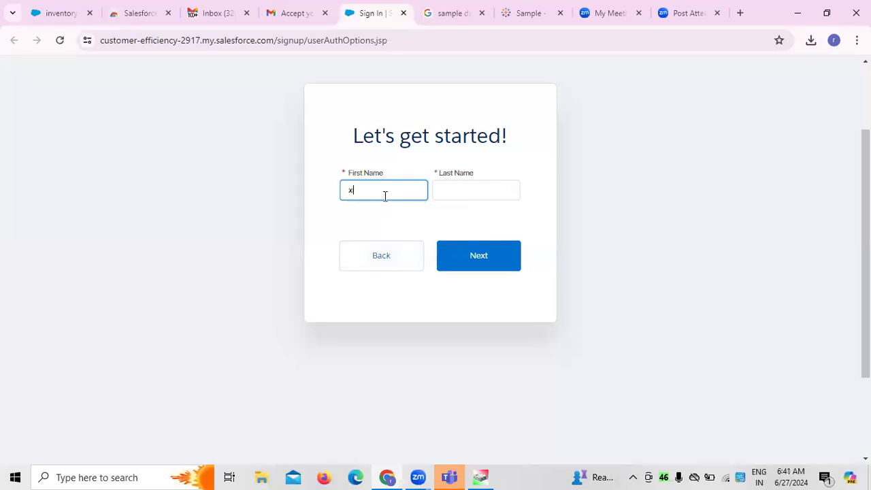
pyautogui.doubleClick(384, 196)
pyautogui.click(385, 196)
pyautogui.press('BackSpace')
pyautogui.click(466, 192)
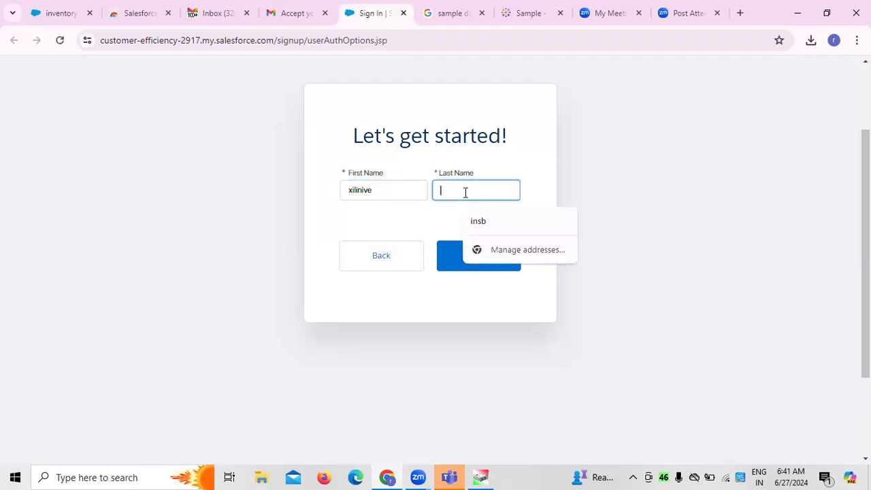
pyautogui.write('training')
pyautogui.click(486, 257)
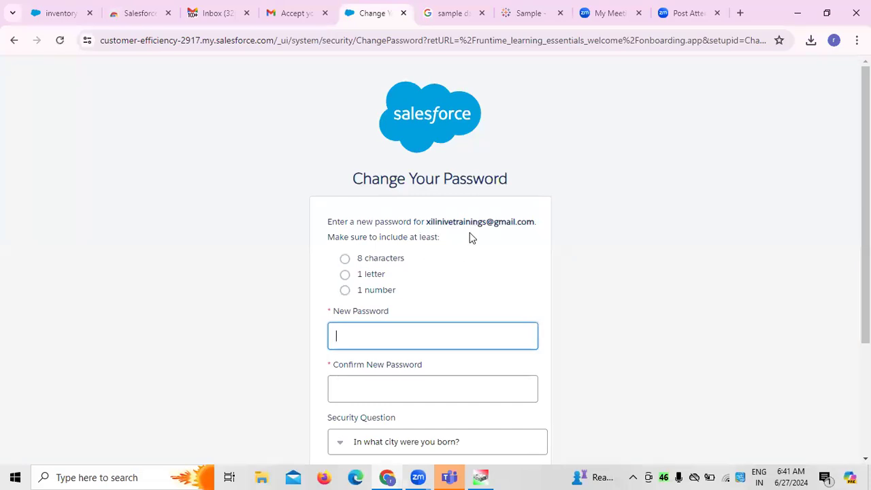
# Check the invitation e-mail, the account page's invitation dialog, and the password change page
pyautogui.click(287, 15)
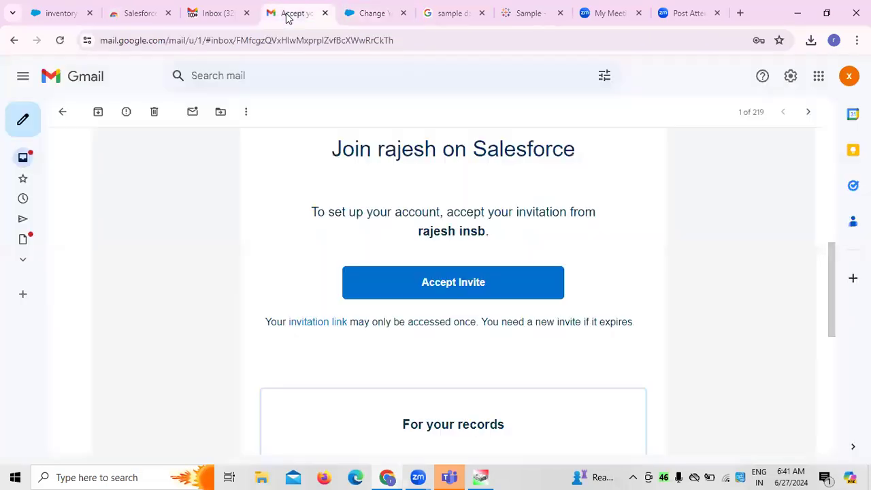
pyautogui.click(59, 19)
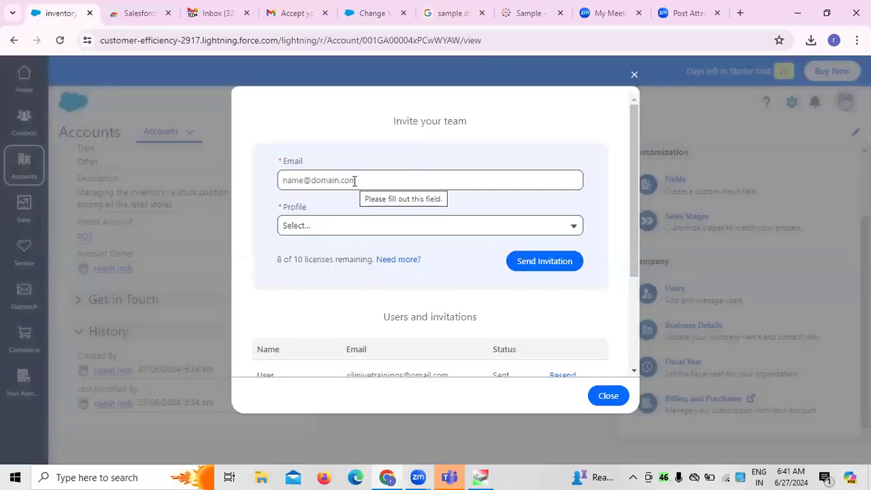
pyautogui.scroll(-1, 449, 354)
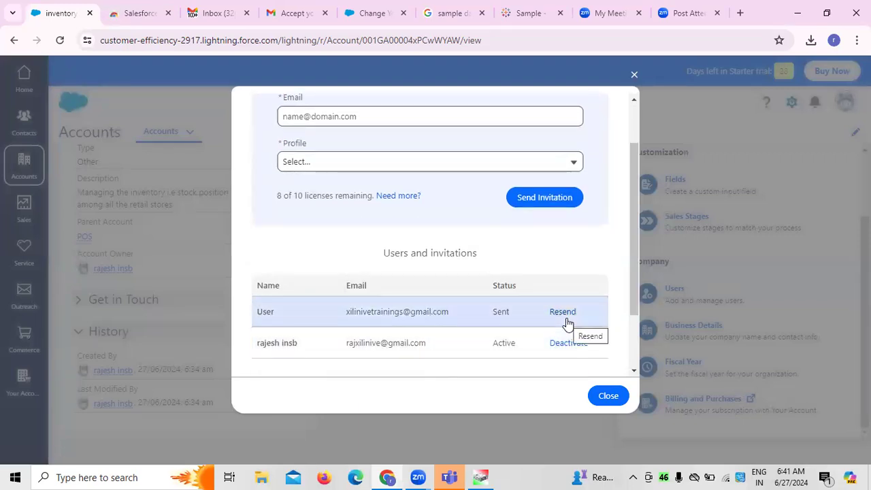
pyautogui.click(361, 15)
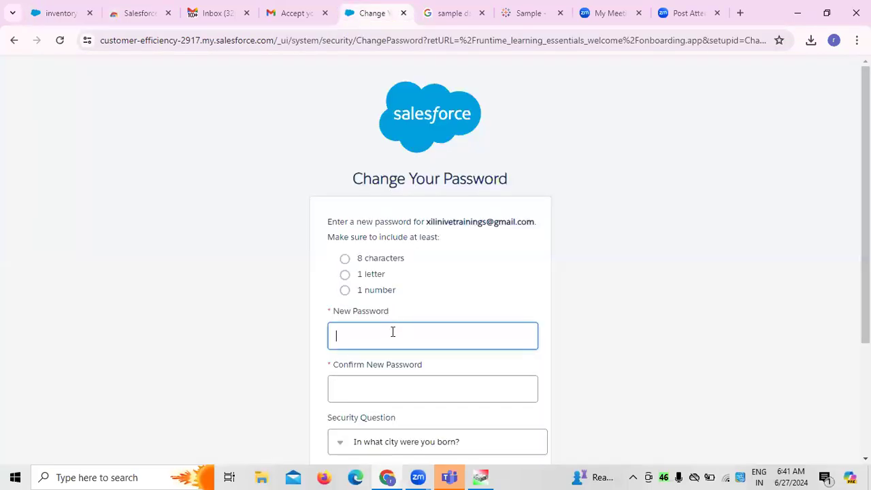
pyautogui.scroll(-1, 391, 320)
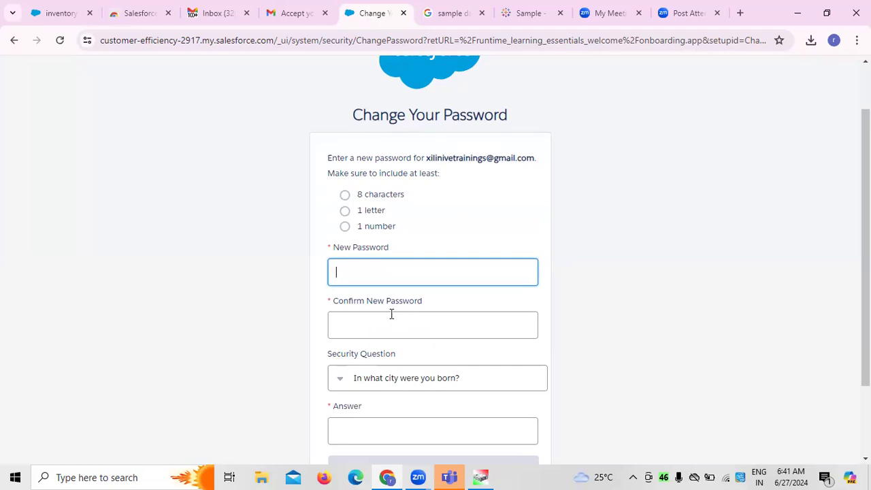
# Confirm the invitation shows as Sent with 8 of 10 licenses left, close the dialog, and open Users
pyautogui.click(57, 14)
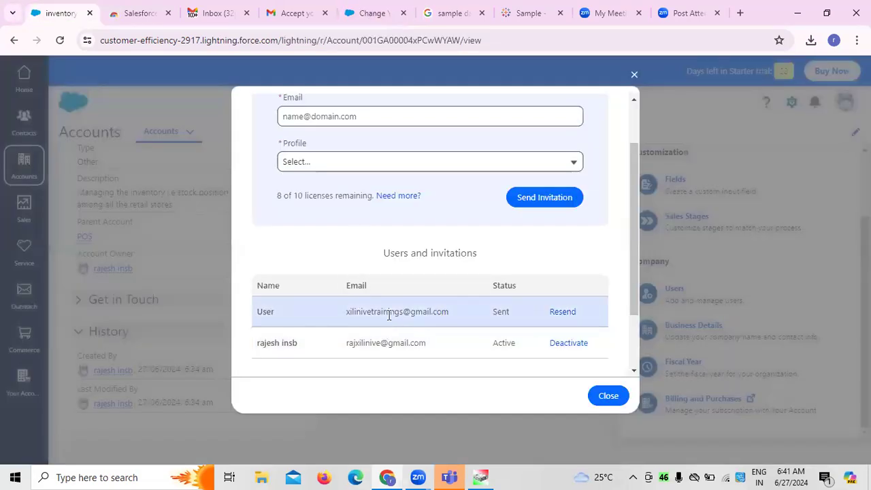
pyautogui.scroll(1, 389, 315)
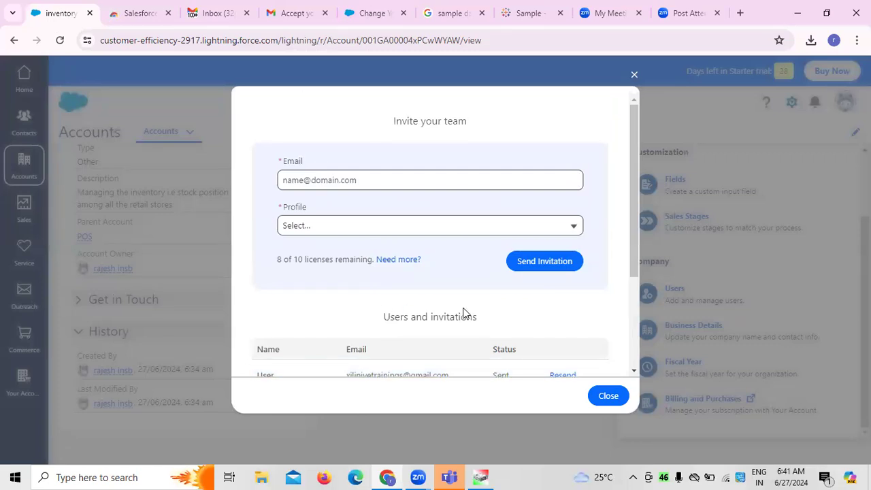
pyautogui.scroll(-2, 463, 313)
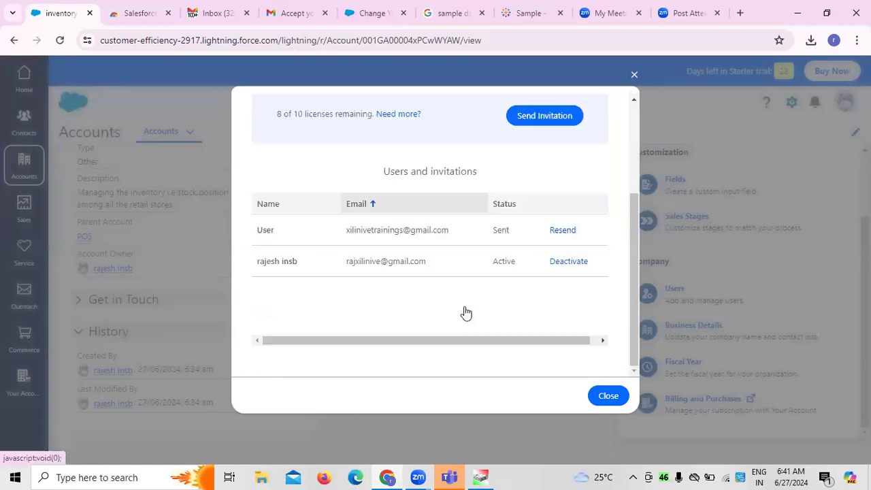
pyautogui.click(603, 398)
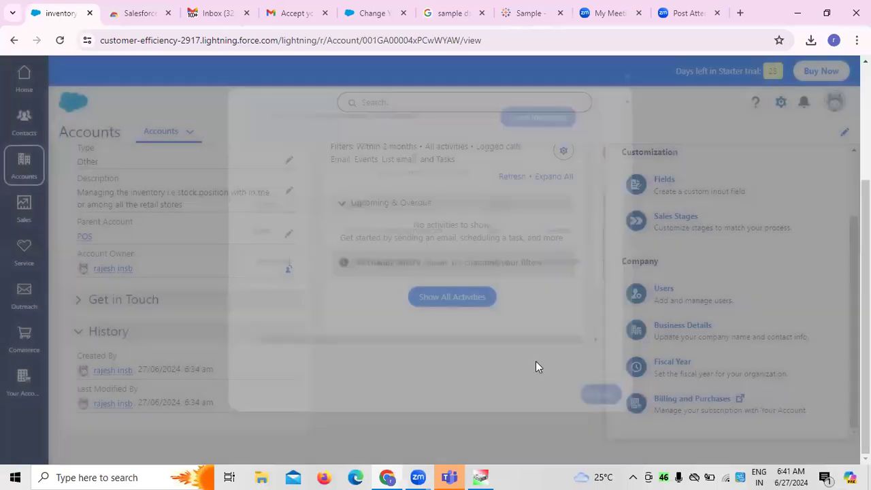
pyautogui.click(663, 292)
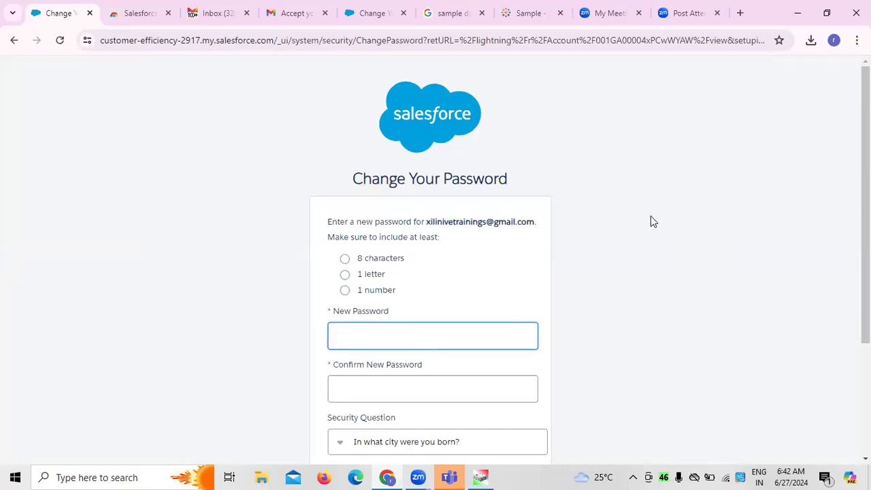
# Enter the new password and its confirmation
pyautogui.scroll(-1, 650, 217)
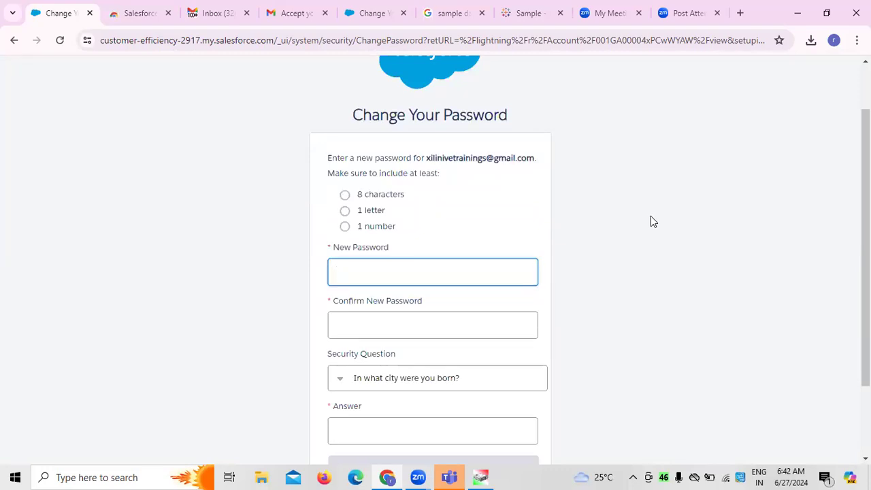
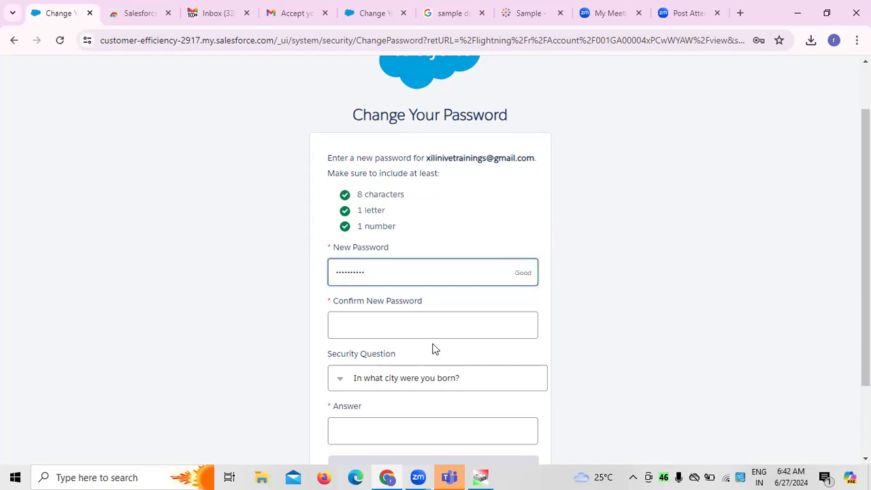
pyautogui.click(412, 329)
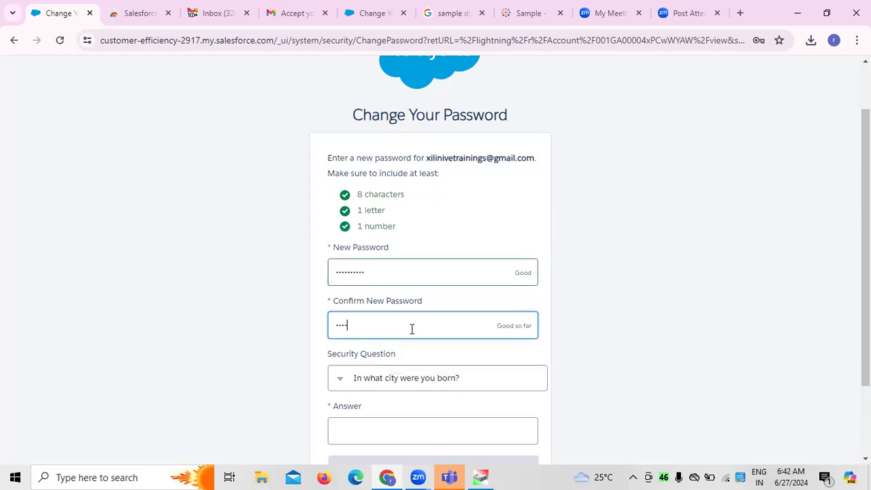
# Choose 'What is your mother's maiden name?', enter the security answer, and submit the password change
pyautogui.scroll(-3, 621, 275)
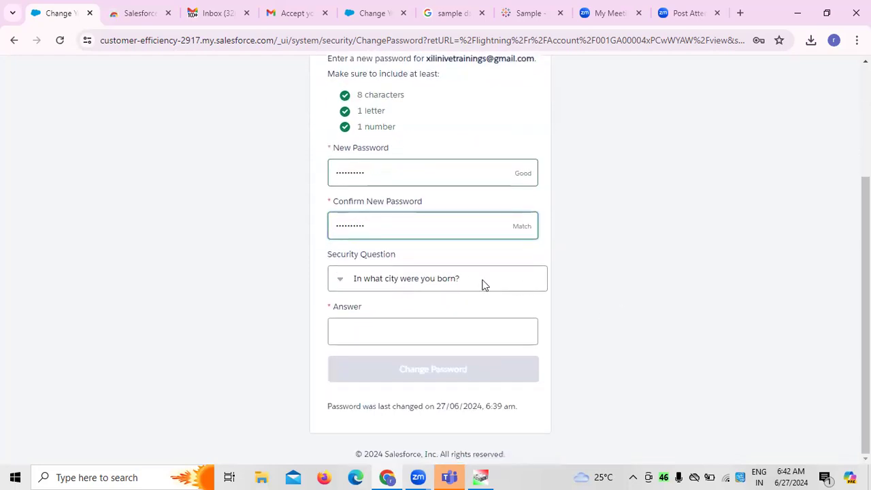
pyautogui.click(482, 284)
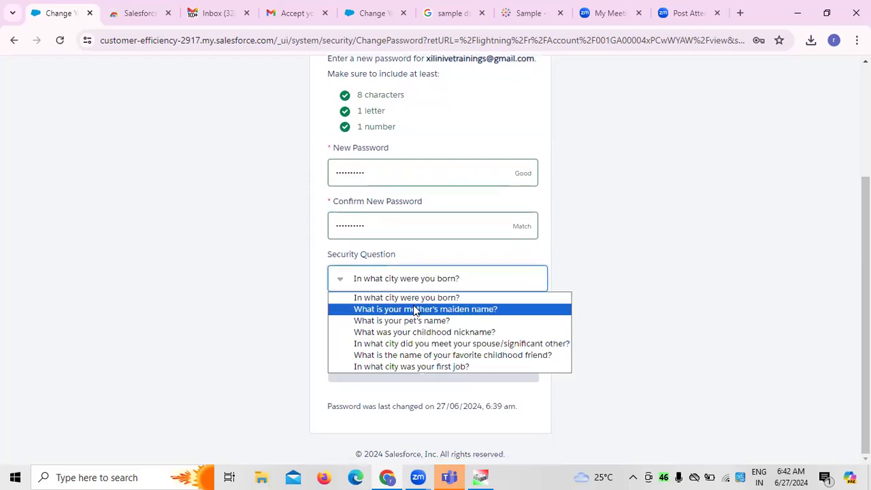
pyautogui.click(470, 314)
pyautogui.click(389, 337)
pyautogui.hotkey('ctrl', 'a')
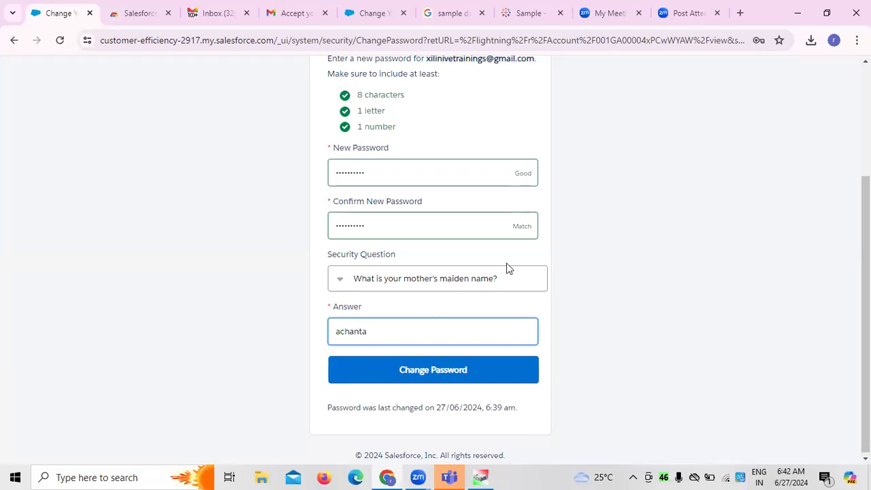
pyautogui.click(454, 380)
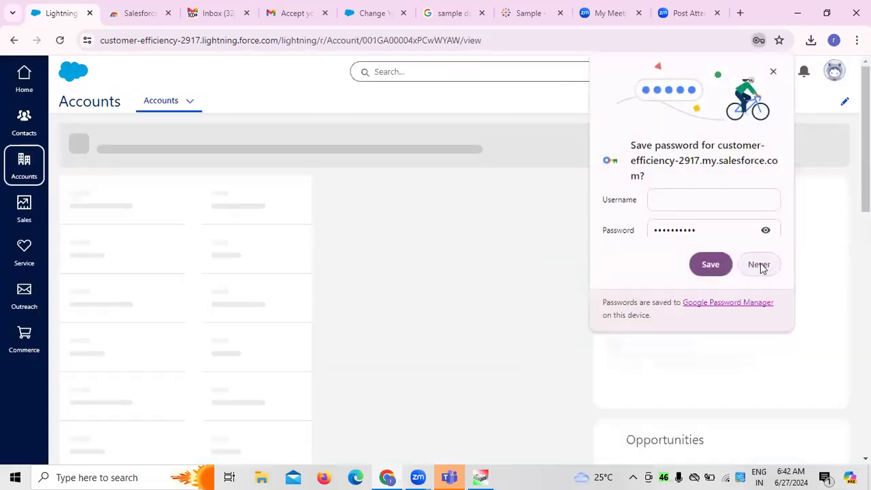
# Decline Chrome's password save and review the inventory control account (type Other, parent POS)
pyautogui.click(759, 264)
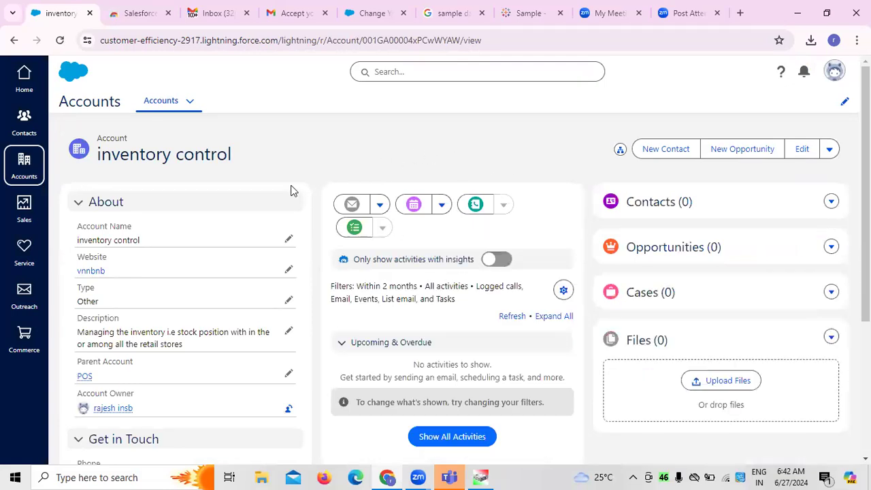
pyautogui.scroll(-2, 273, 180)
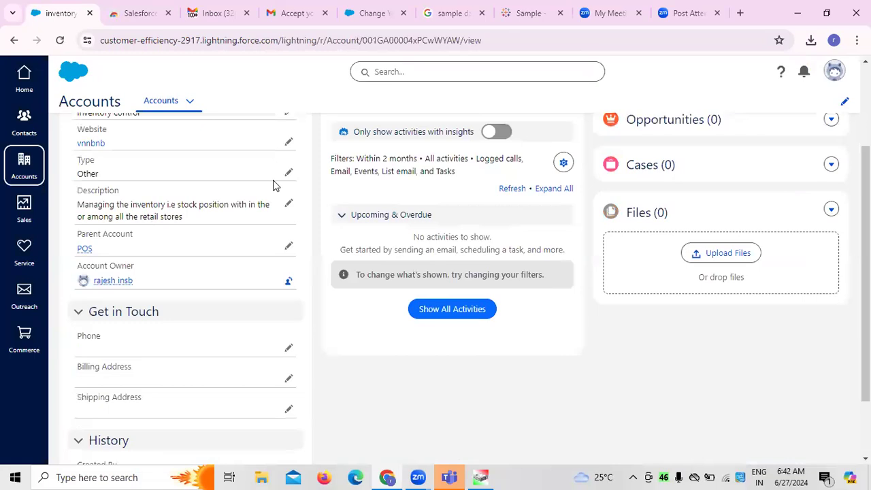
pyautogui.scroll(-1, 274, 185)
pyautogui.scroll(3, 275, 185)
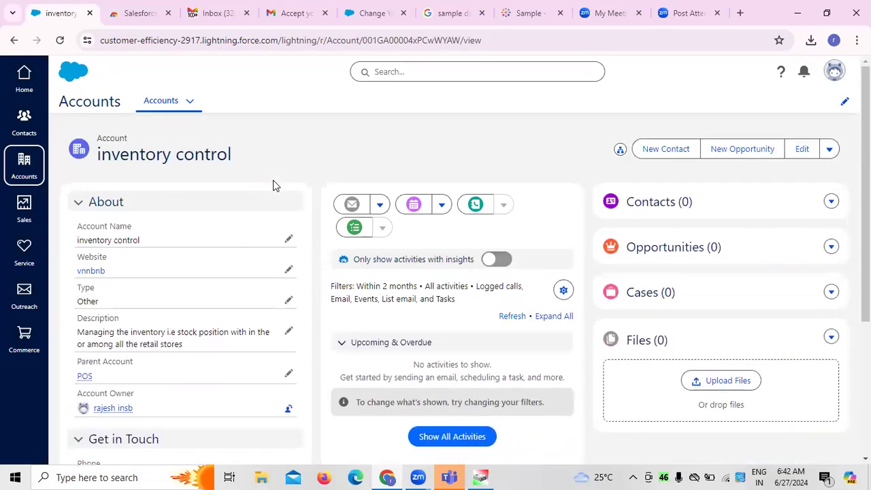
pyautogui.scroll(-1, 273, 180)
# Return to the inventory control account tab and show the recent account records
pyautogui.click(145, 12)
pyautogui.click(54, 14)
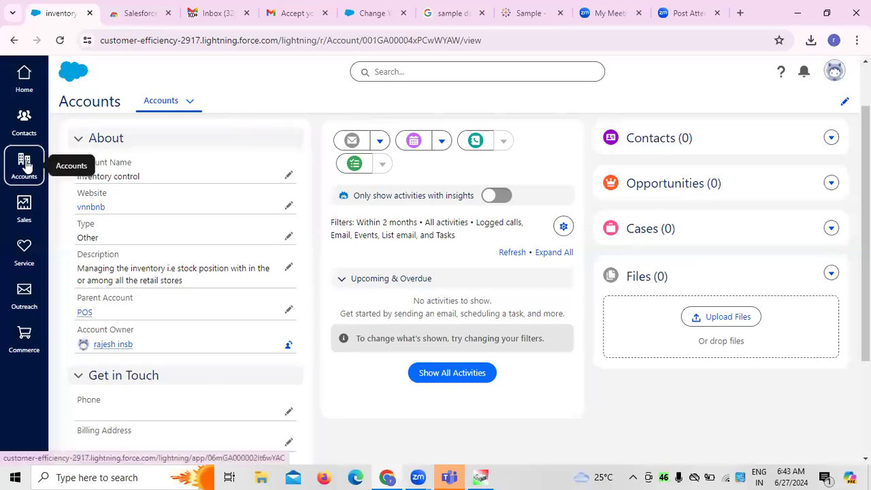
pyautogui.click(191, 101)
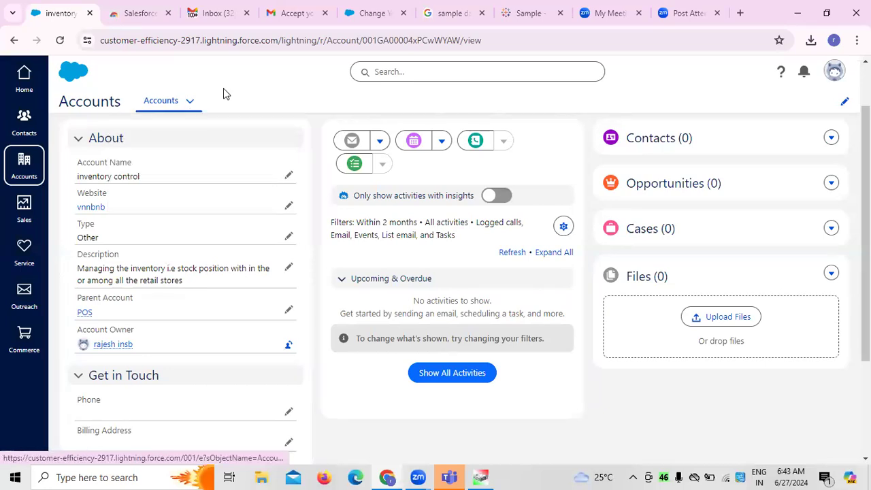
pyautogui.click(15, 41)
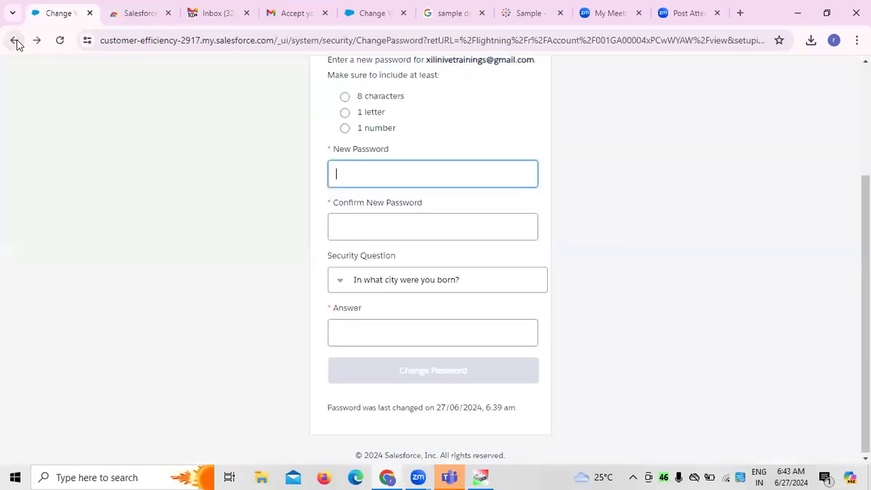
pyautogui.click(68, 45)
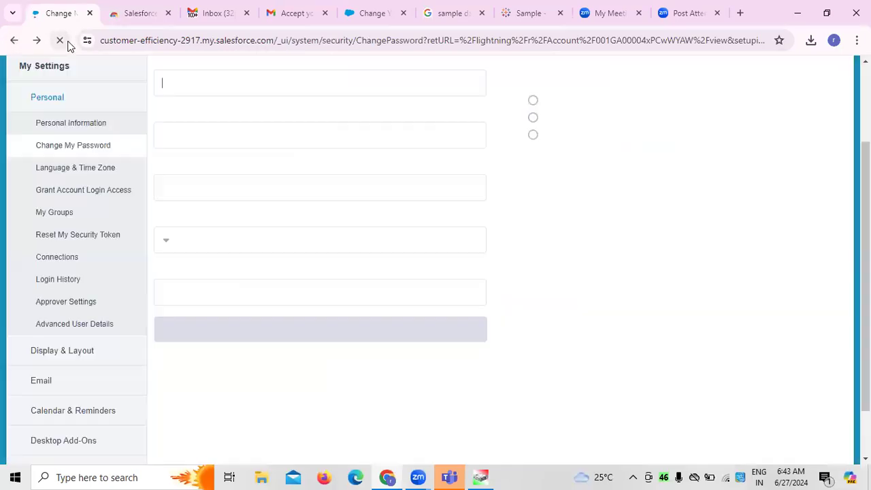
pyautogui.scroll(2, 343, 215)
pyautogui.scroll(1, 343, 215)
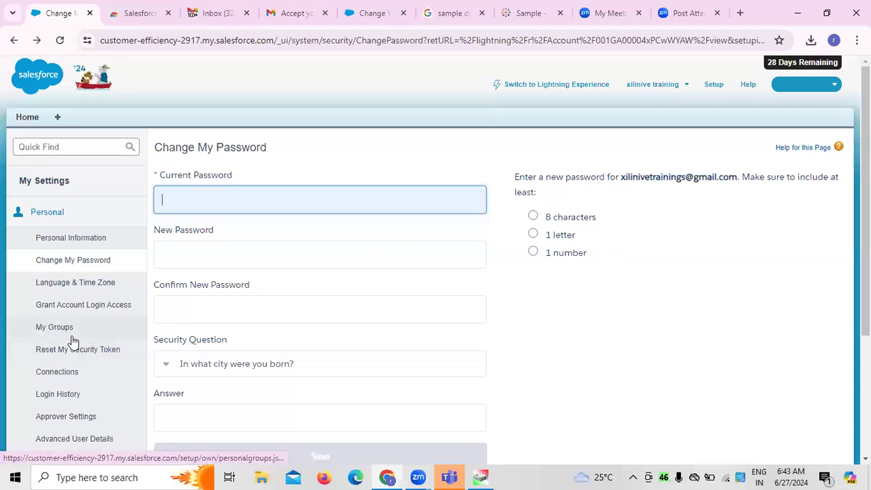
pyautogui.click(16, 42)
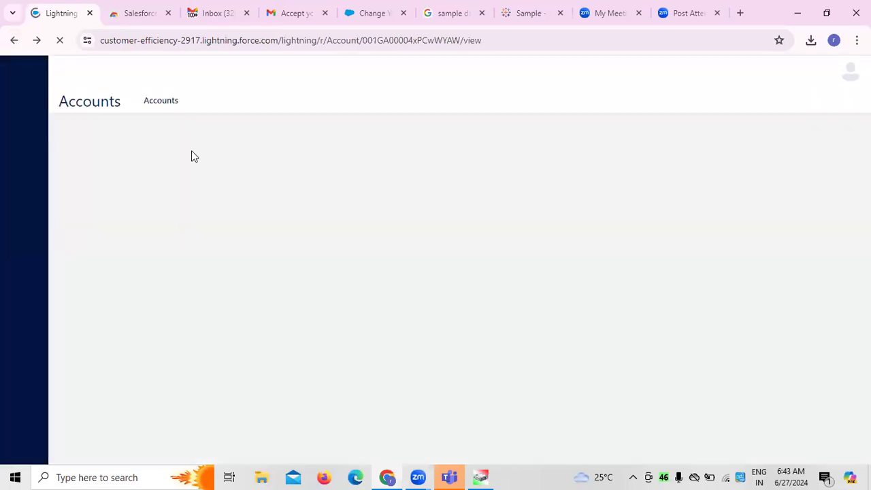
pyautogui.scroll(-2, 511, 239)
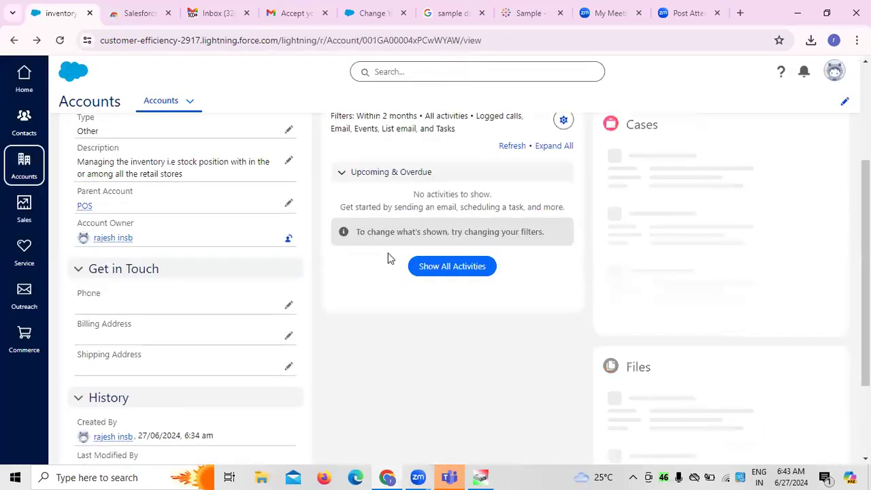
pyautogui.scroll(2, 328, 234)
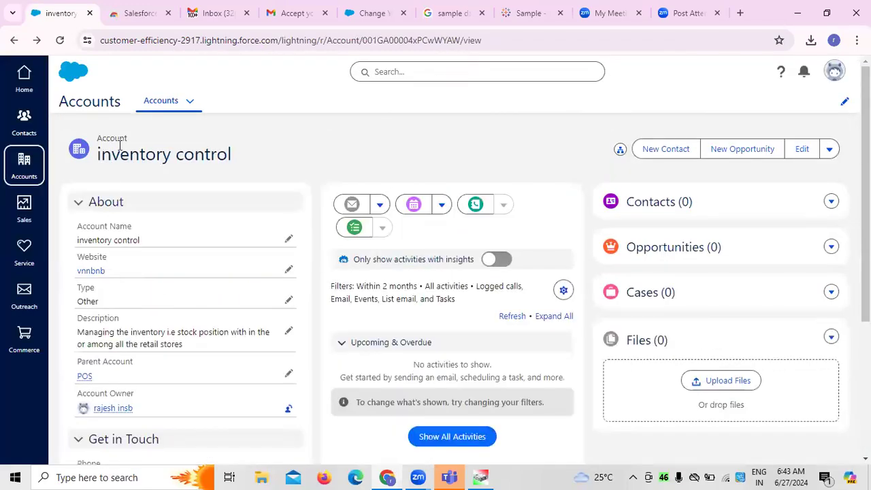
pyautogui.click(190, 103)
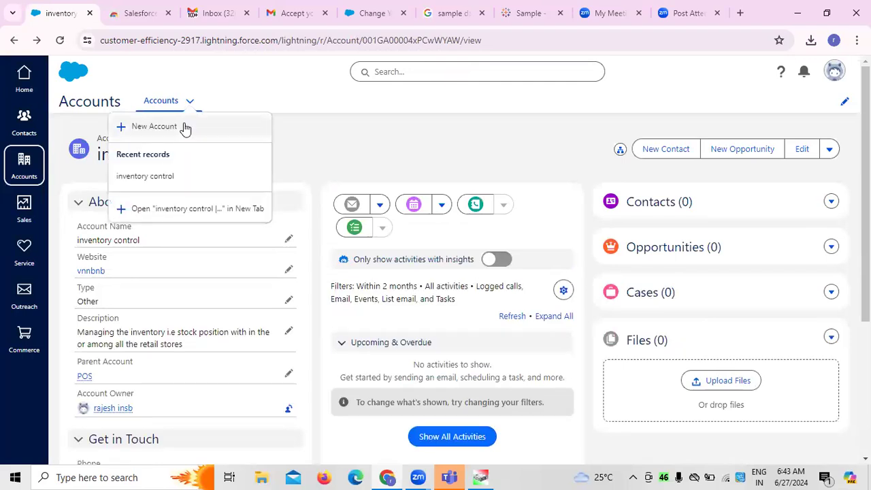
pyautogui.click(320, 169)
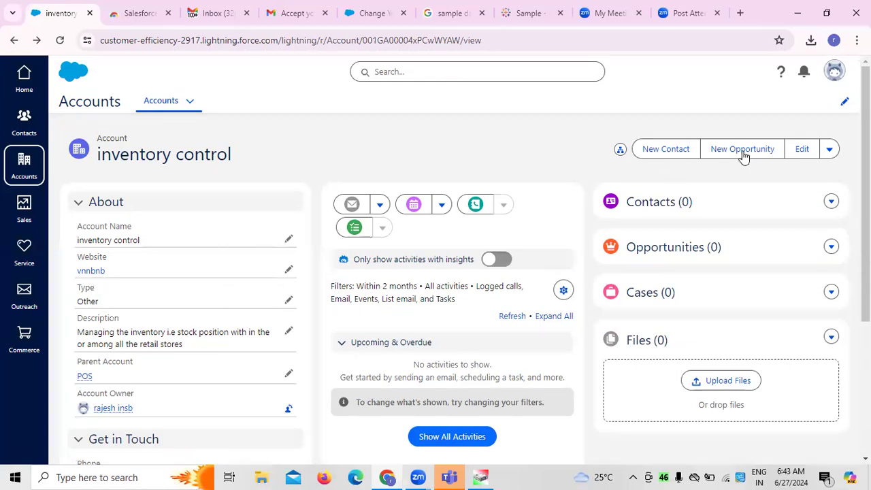
pyautogui.scroll(-3, 828, 158)
pyautogui.scroll(3, 828, 158)
pyautogui.click(829, 156)
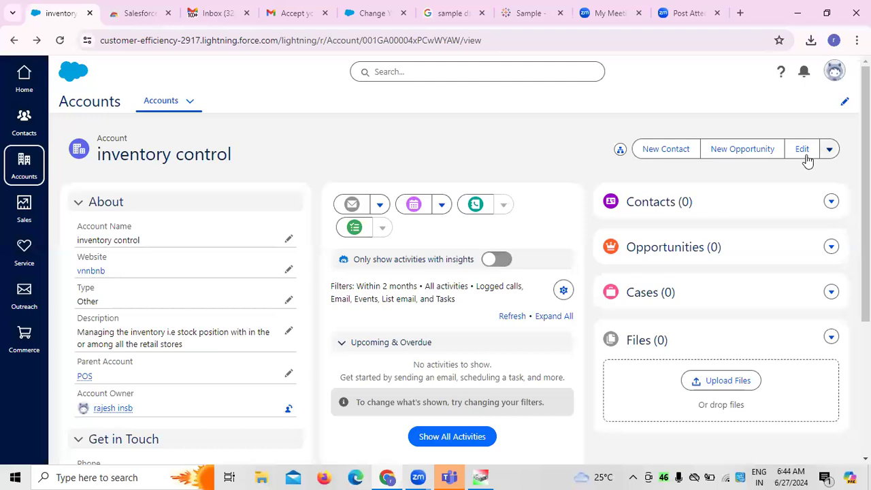
pyautogui.click(807, 156)
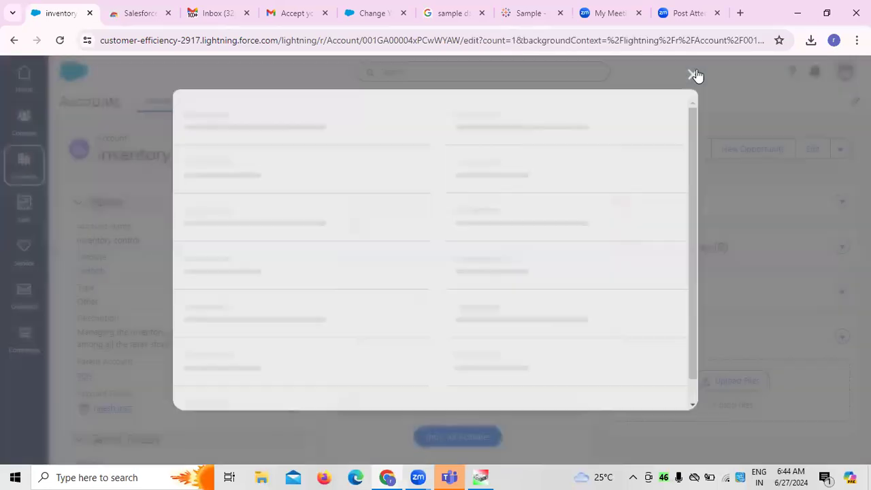
pyautogui.press('Escape')
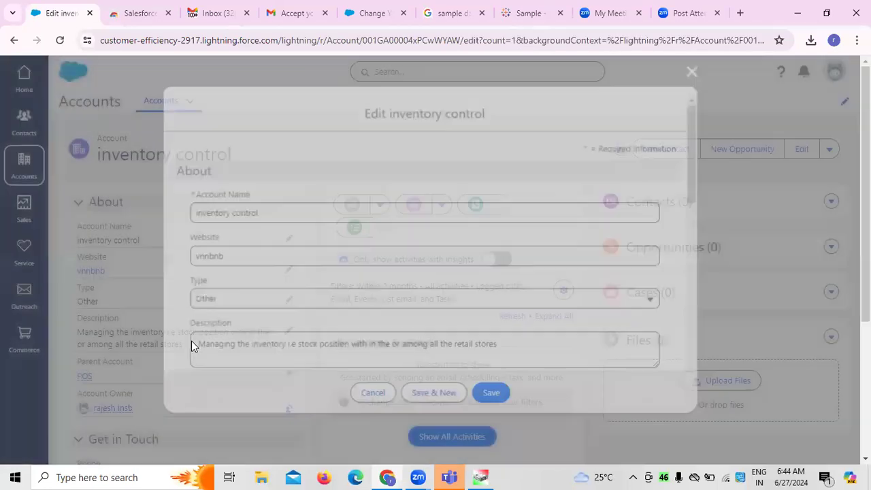
pyautogui.scroll(-2, 196, 344)
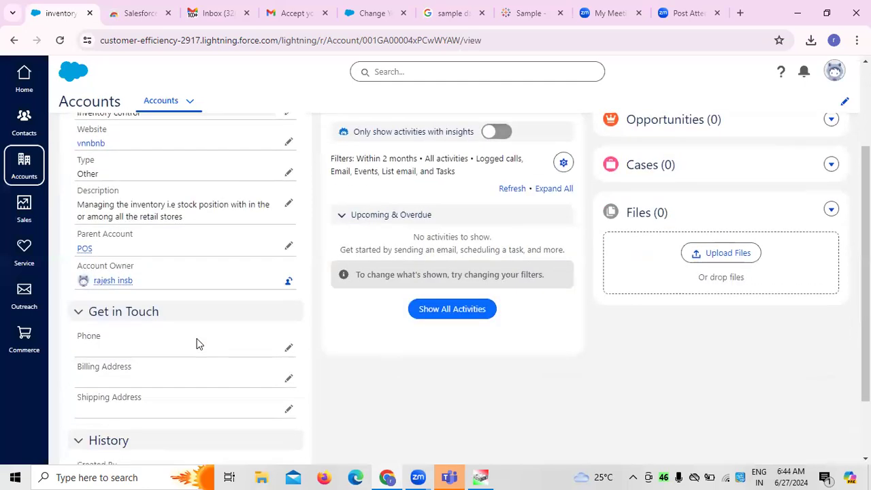
pyautogui.moveTo(110, 279)
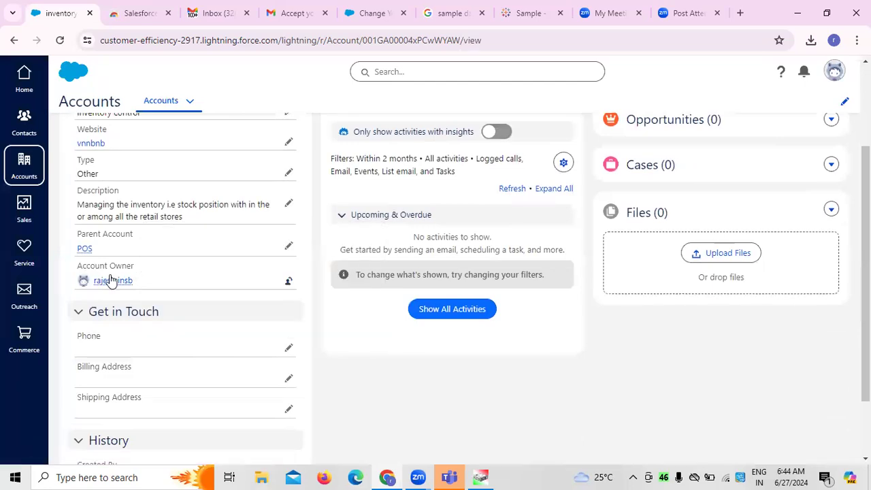
pyautogui.scroll(-2, 558, 331)
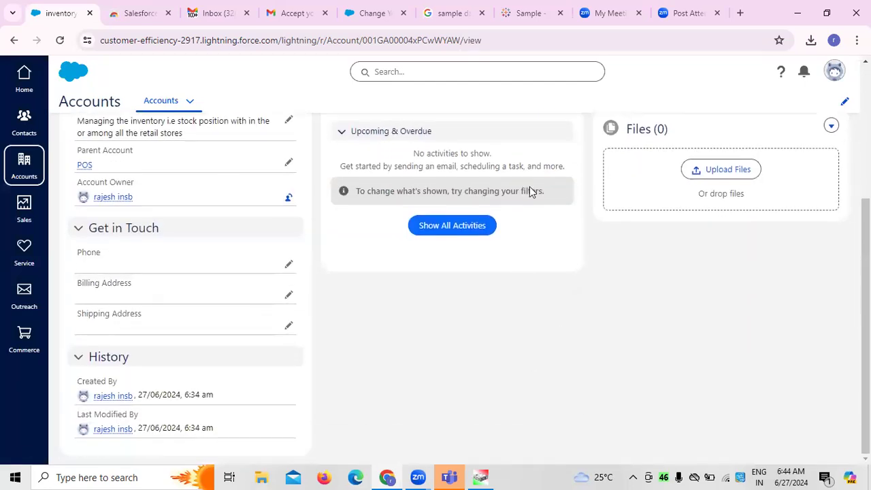
pyautogui.scroll(5, 529, 188)
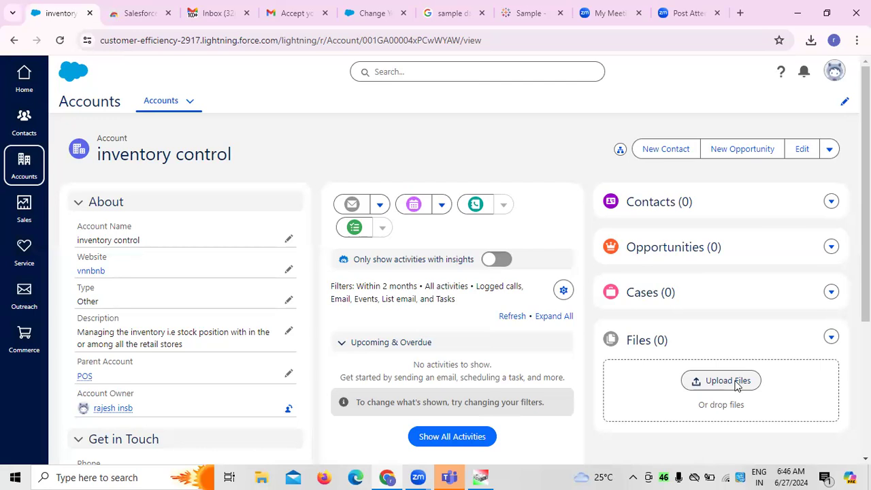
pyautogui.click(420, 477)
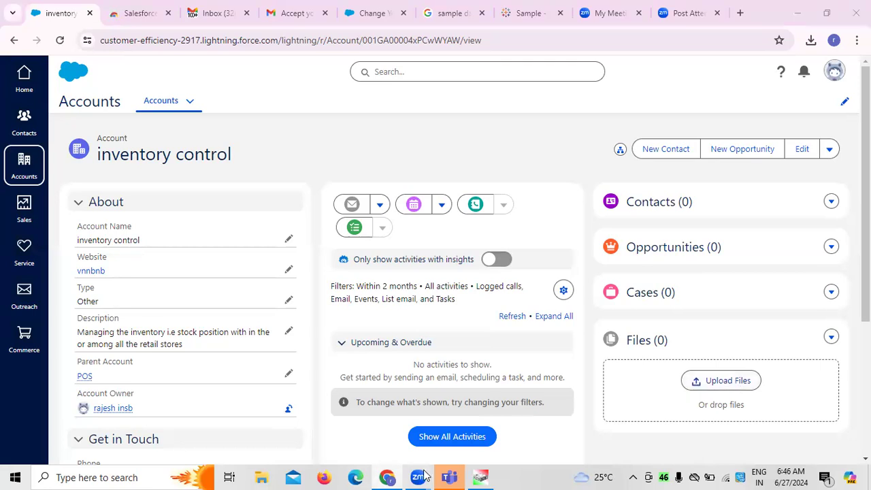